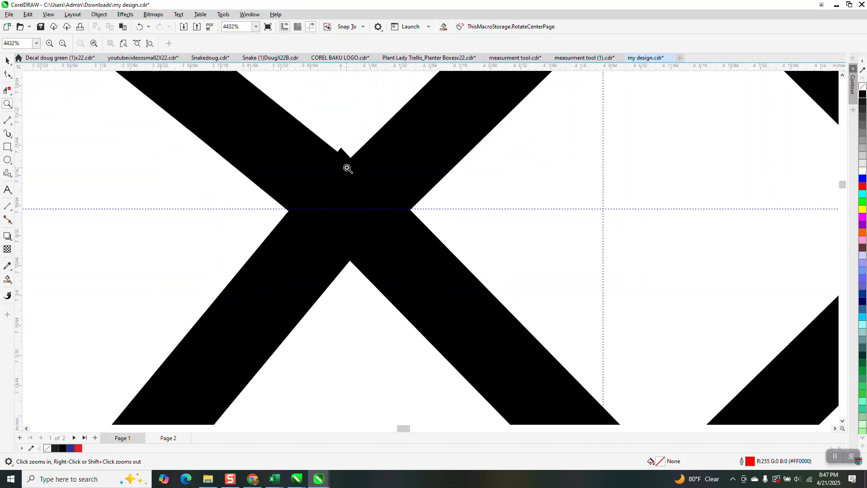
Ungroup the circular loop border and move its topmost motif out above the ring.
scroll(364, 191, "down", 2)
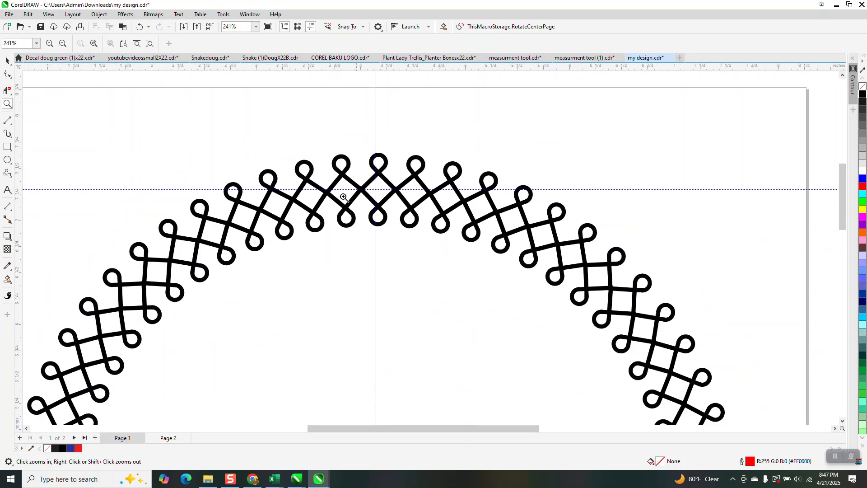
left_click(8, 60)
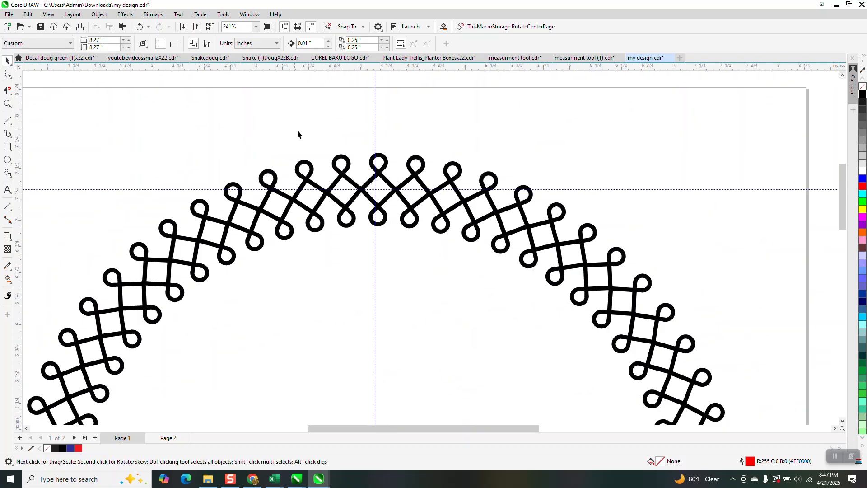
left_click(383, 164)
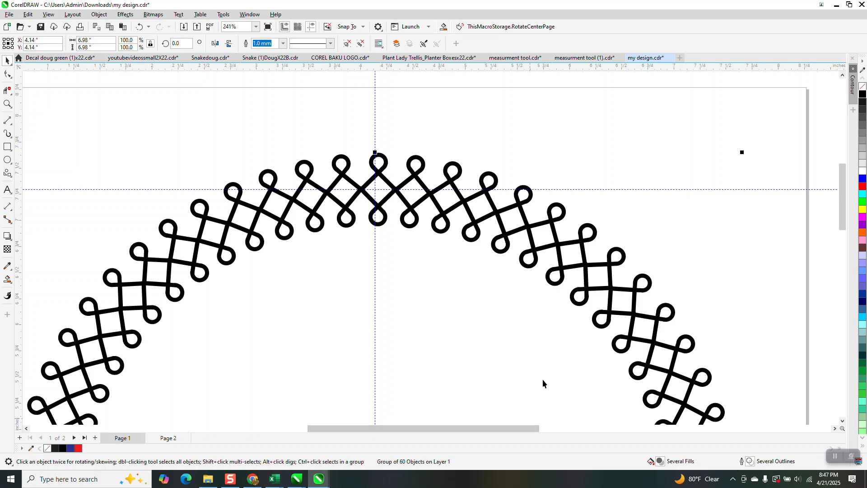
scroll(598, 398, "down", 1)
left_click(99, 14)
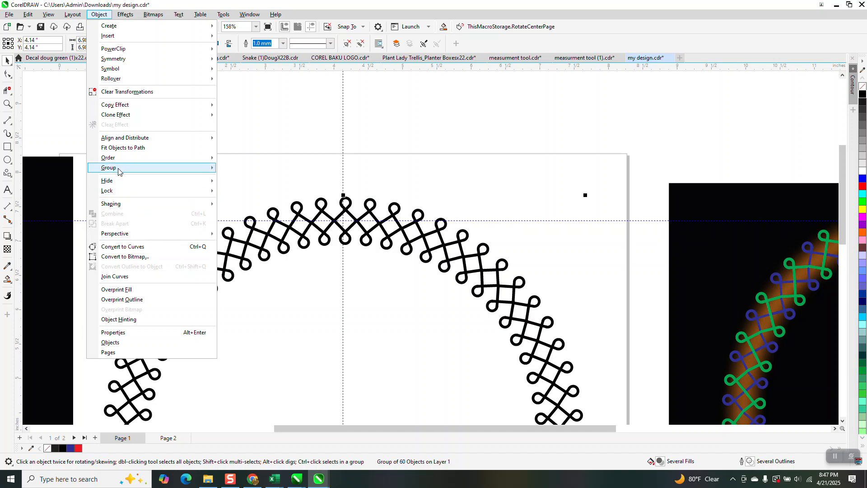
mouse_move(118, 169)
left_click(243, 188)
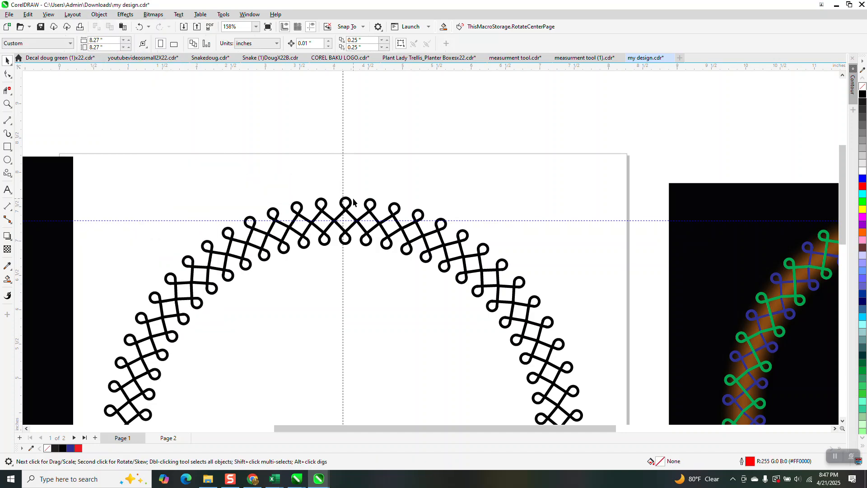
left_click_drag(350, 206, 378, 141)
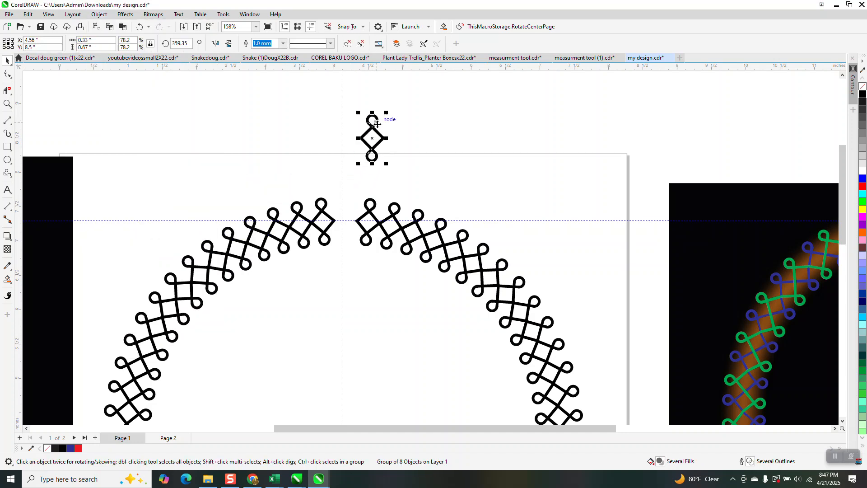
Remove the fill from the separated motif and set its outline width to Hairline.
left_click(102, 14)
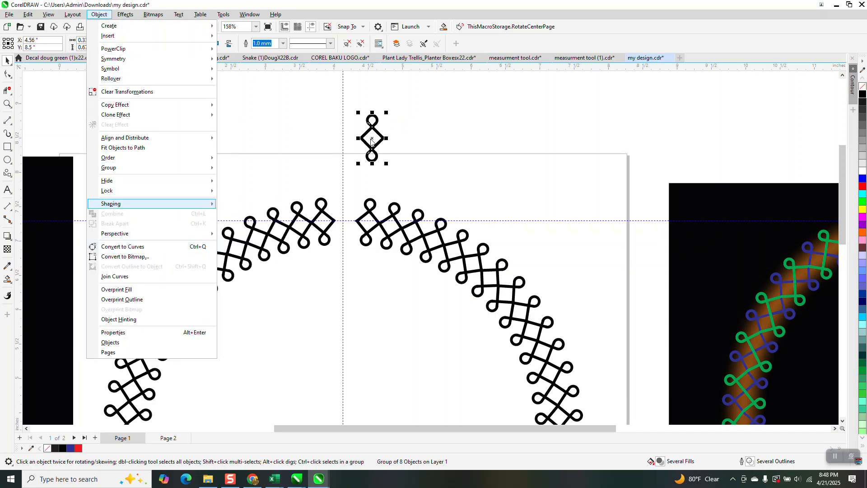
left_click(863, 88)
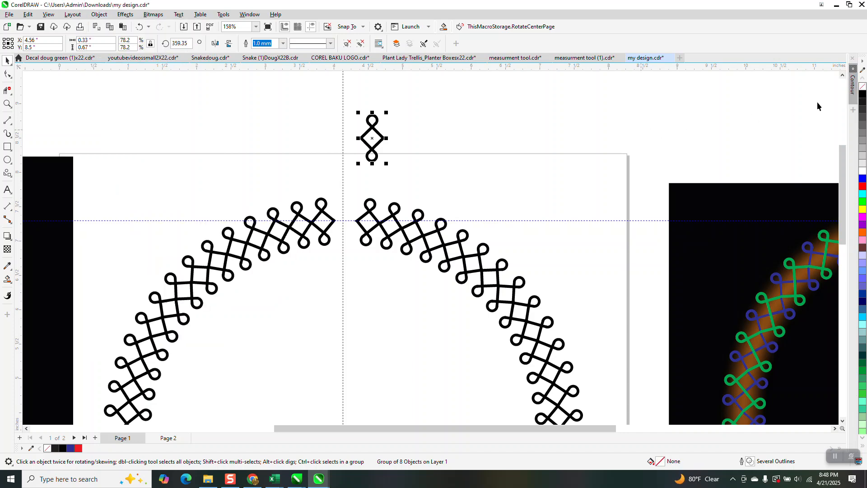
right_click(863, 88)
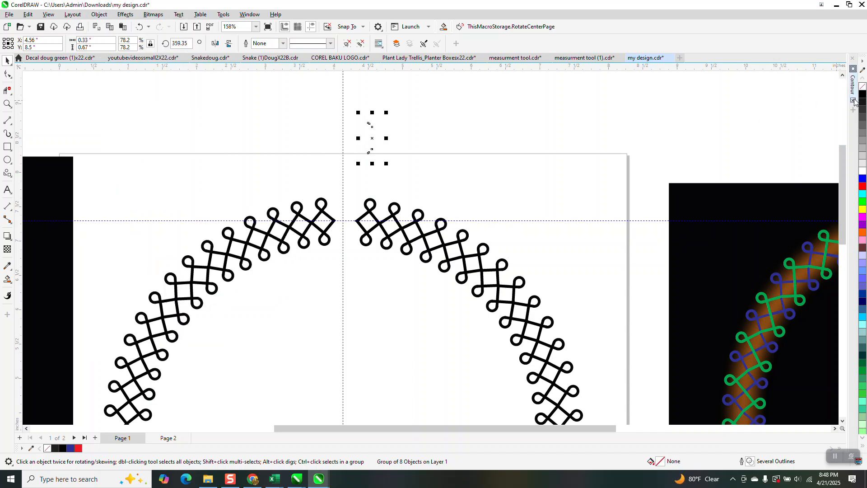
left_click(140, 26)
left_click(277, 43)
left_click(284, 44)
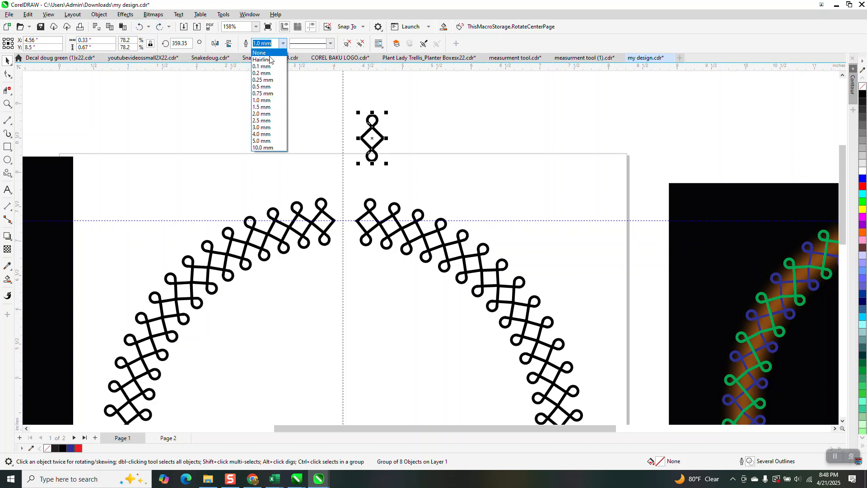
left_click(265, 54)
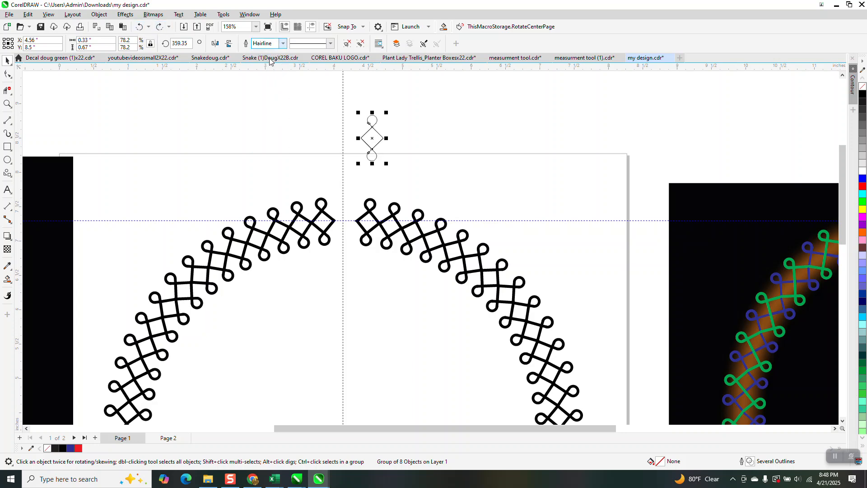
Draw a square about 0.25 inches wide on the right side of the separated motif.
left_click(7, 103)
left_click_drag(333, 102, 427, 176)
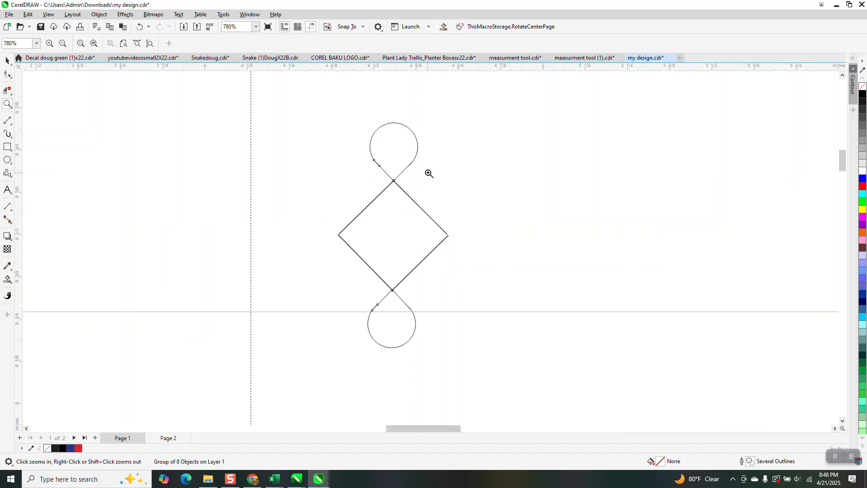
left_click_drag(361, 171, 425, 196)
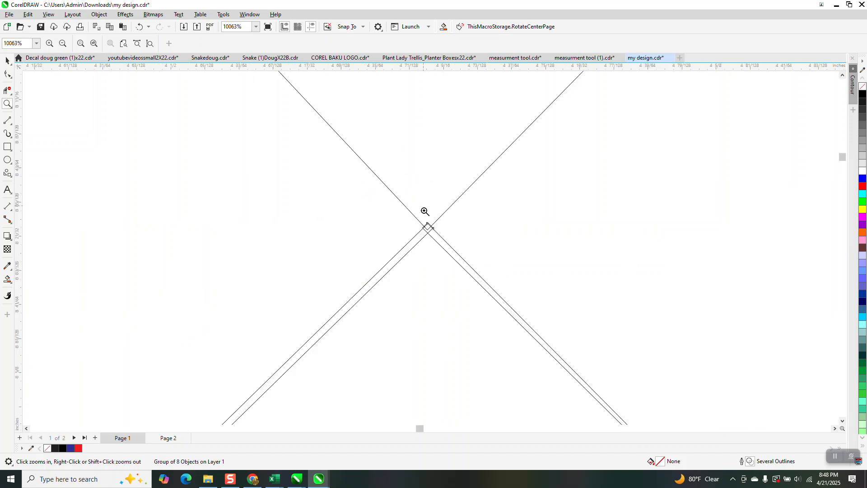
scroll(416, 191, "down", 4)
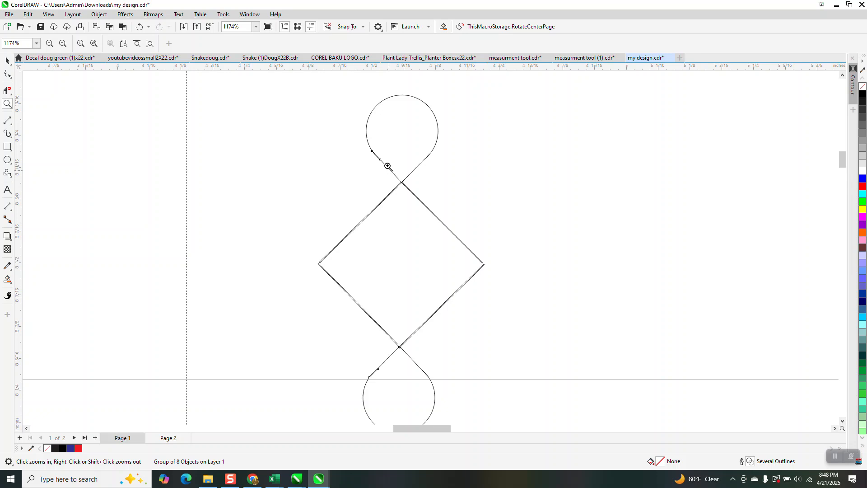
left_click(7, 147)
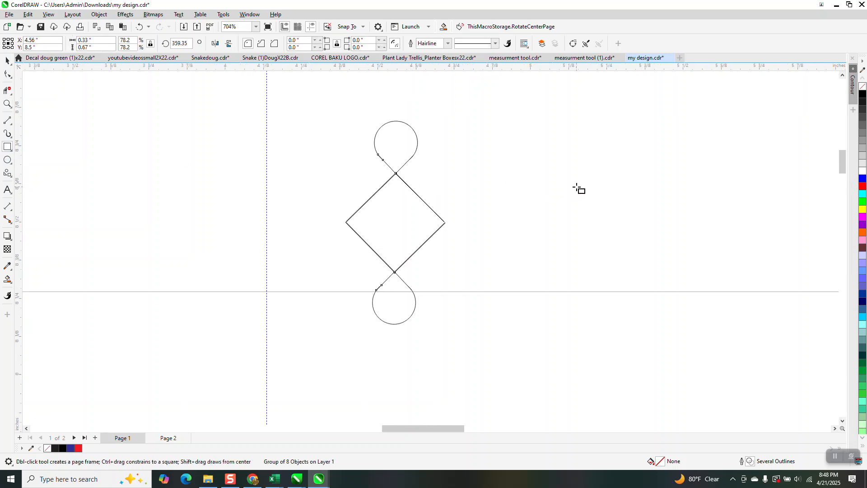
left_click_drag(584, 180, 526, 258)
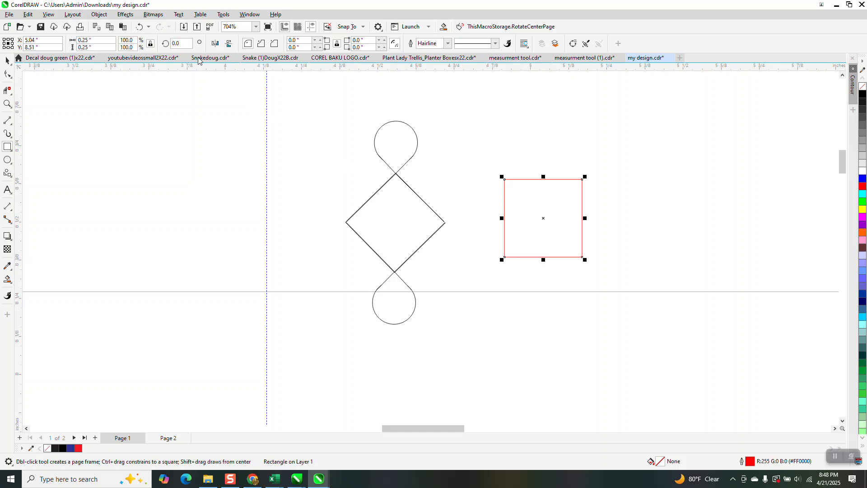
Rotate the square by 45 degrees and scale the resulting diamond down to 87.2%.
type("45")
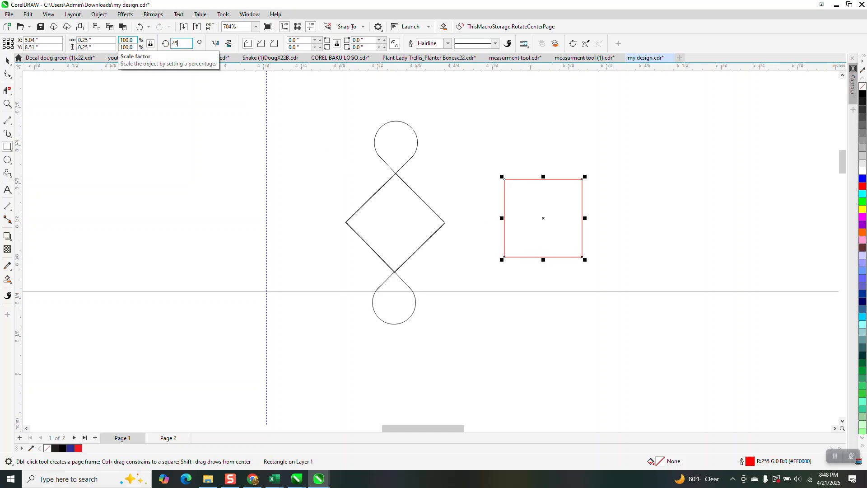
key("Return")
left_click_drag(600, 161, 586, 167)
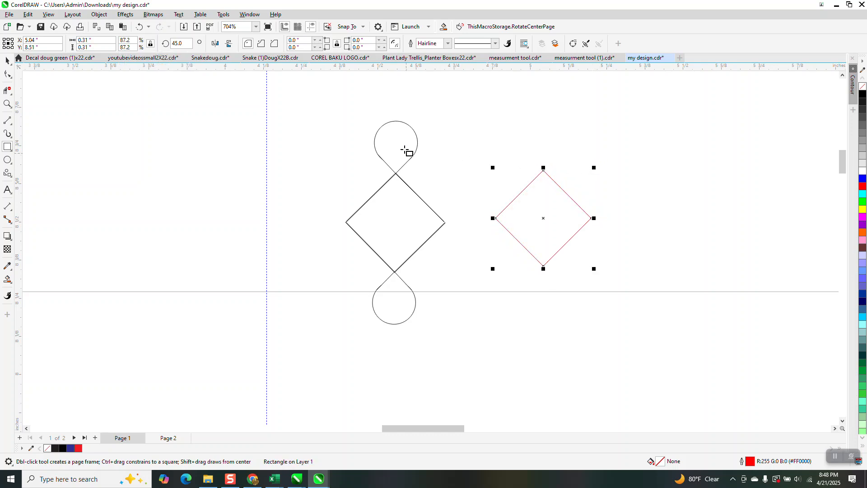
Place a duplicate of the diamond scaled to 51% above it, with its bottom corner on the larger diamond's top corner.
left_click(8, 160)
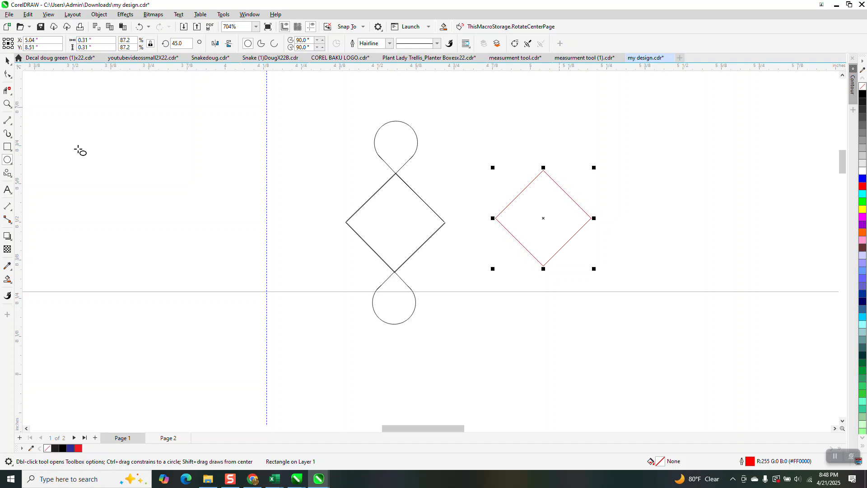
left_click(7, 61)
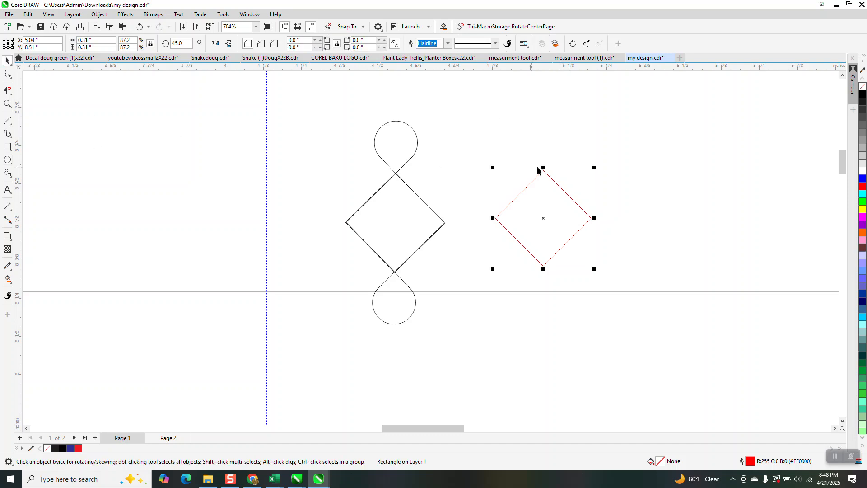
left_click_drag(544, 267, 544, 172)
left_click_drag(594, 72, 575, 93)
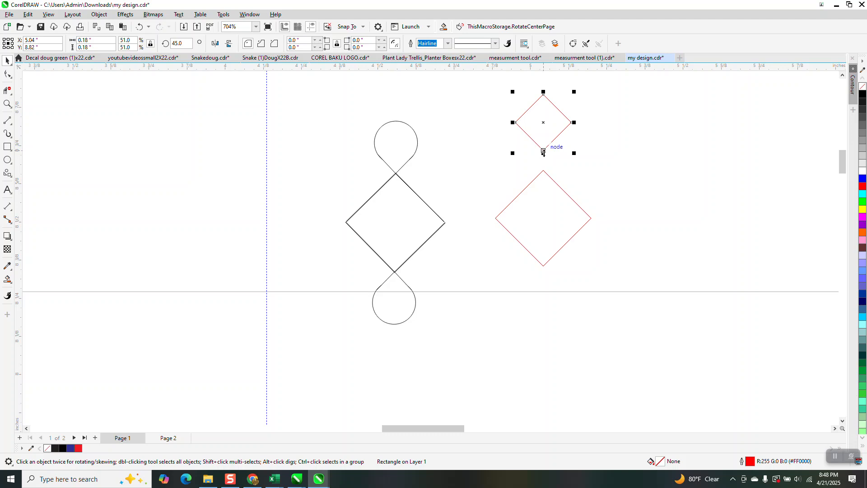
left_click_drag(545, 150, 544, 171)
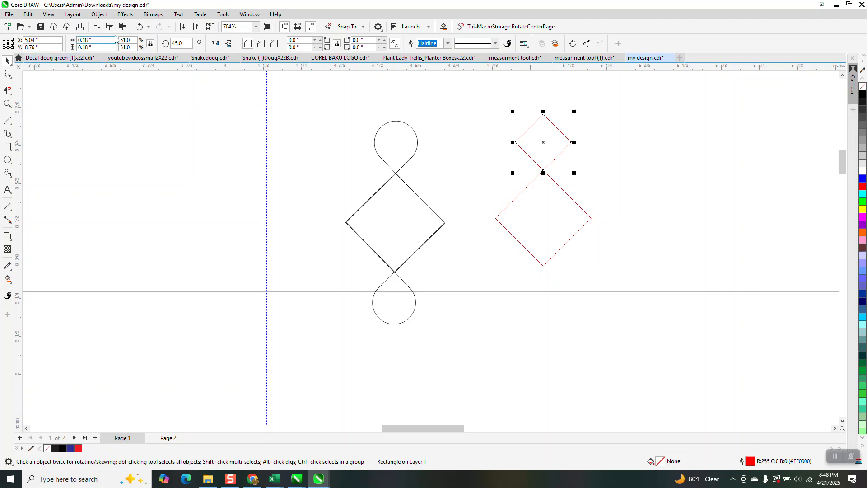
Try to reshape the small diamond by converting it to curves and deleting its two side nodes.
left_click(99, 14)
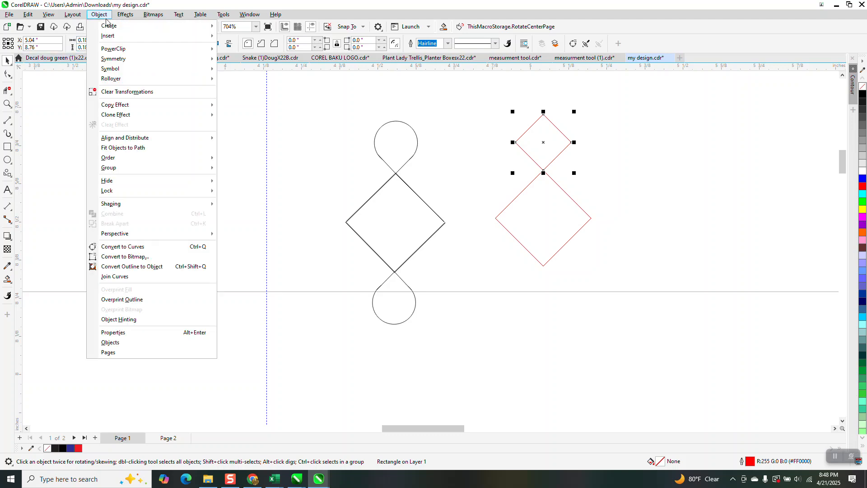
left_click(133, 246)
left_click(8, 104)
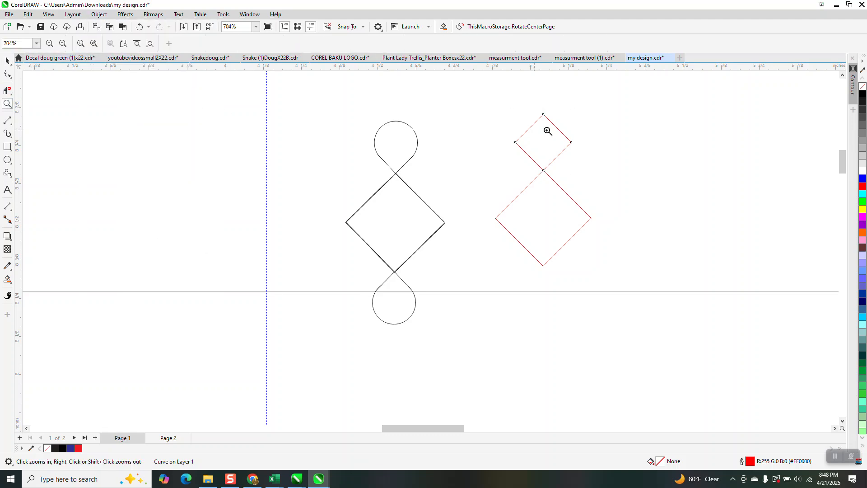
left_click_drag(499, 107, 627, 218)
left_click(7, 74)
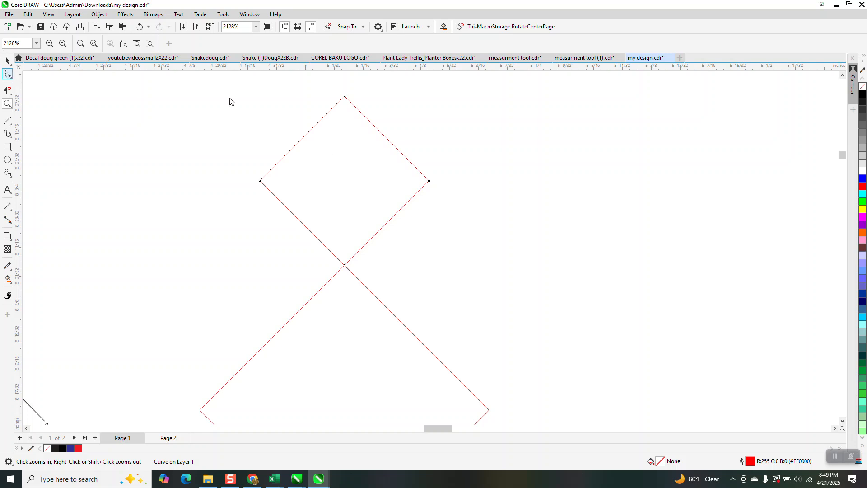
scroll(334, 96, "down", 1)
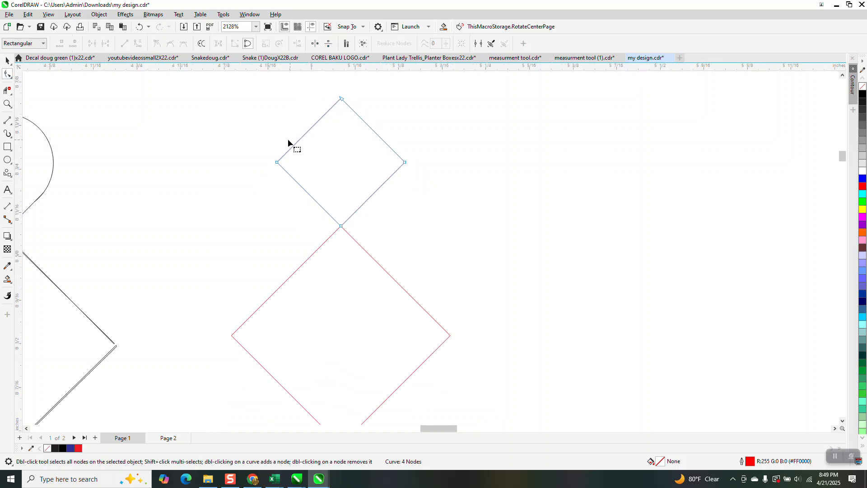
left_click_drag(333, 177, 444, 188)
key("Delete")
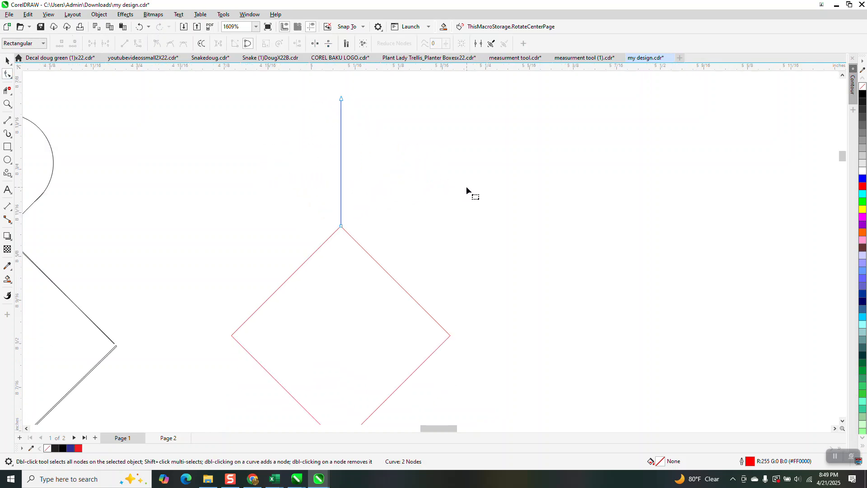
left_click(140, 28)
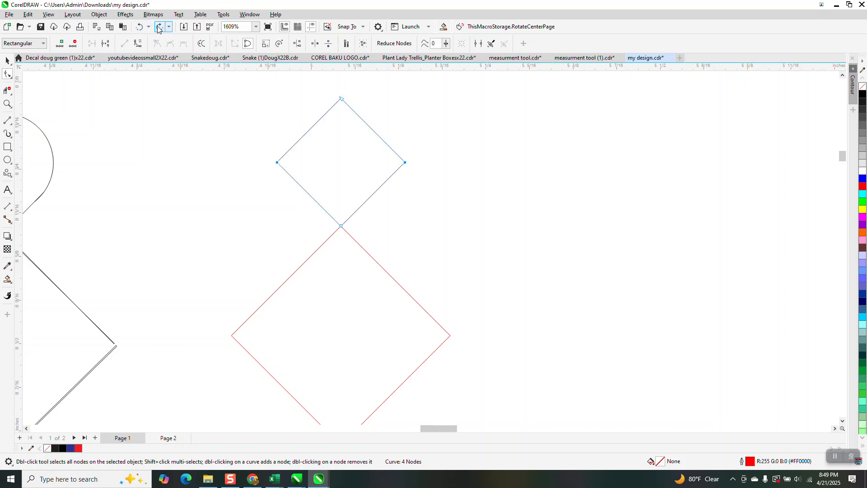
left_click(141, 28)
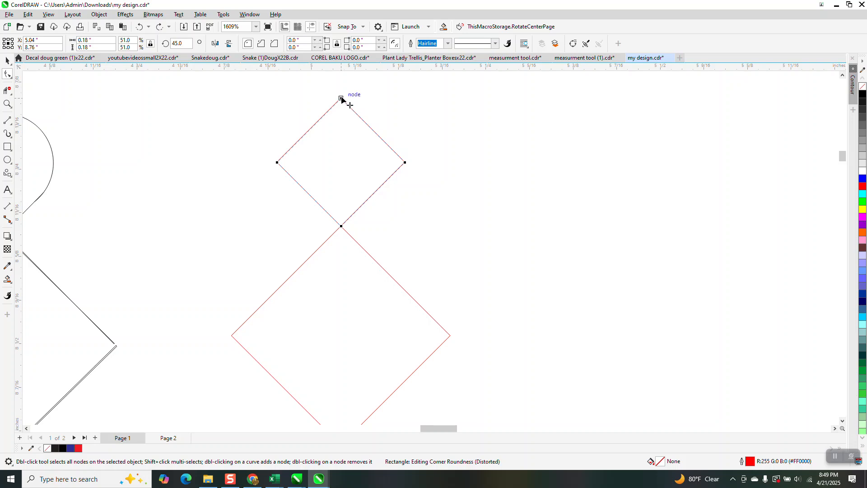
Round the small diamond's top, right and left corners individually to a radius of about 0.06 inches.
left_click_drag(341, 98, 409, 162)
left_click_drag(319, 181, 295, 175)
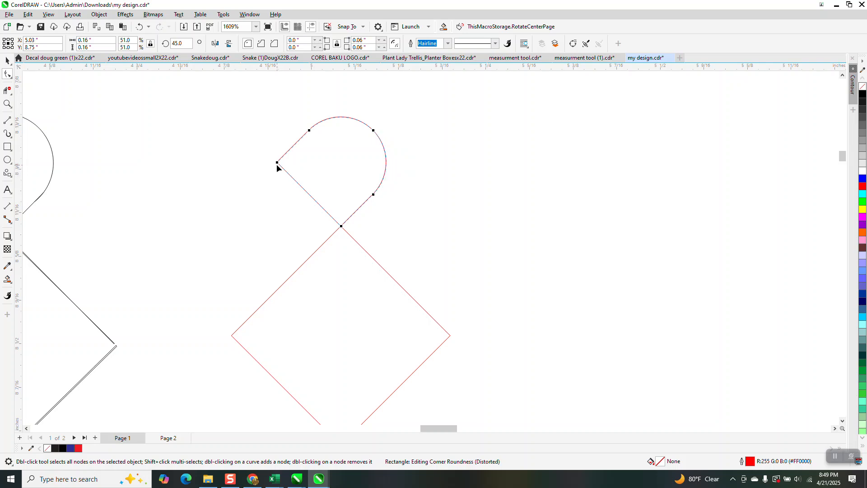
left_click_drag(353, 166, 388, 166)
Place a vertically mirrored copy of the teardrop loop at the large diamond's bottom corner.
scroll(395, 169, "down", 2)
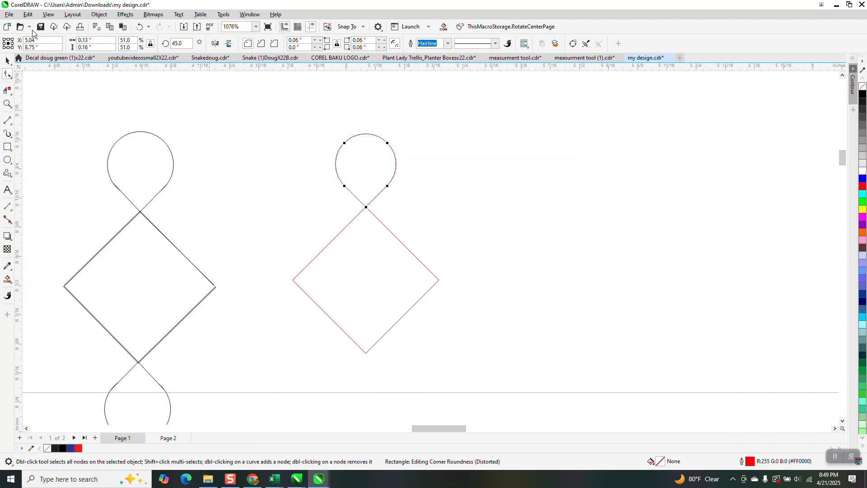
left_click(7, 60)
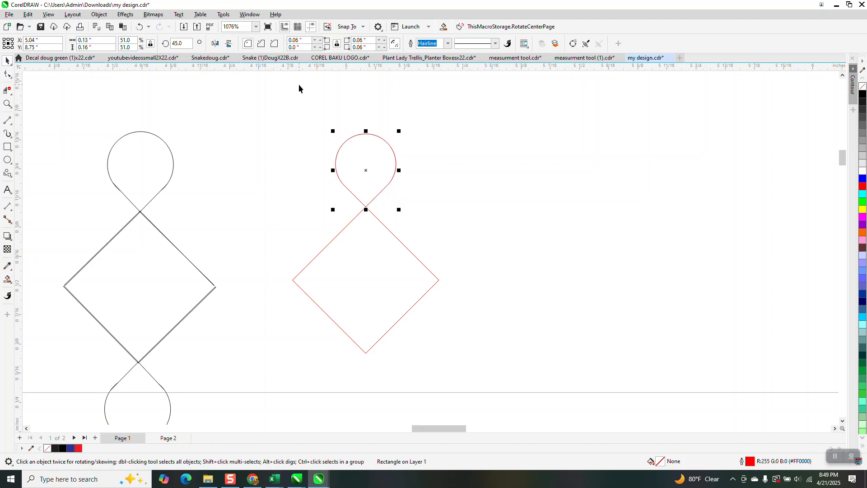
left_click(230, 44)
left_click_drag(363, 138, 374, 346)
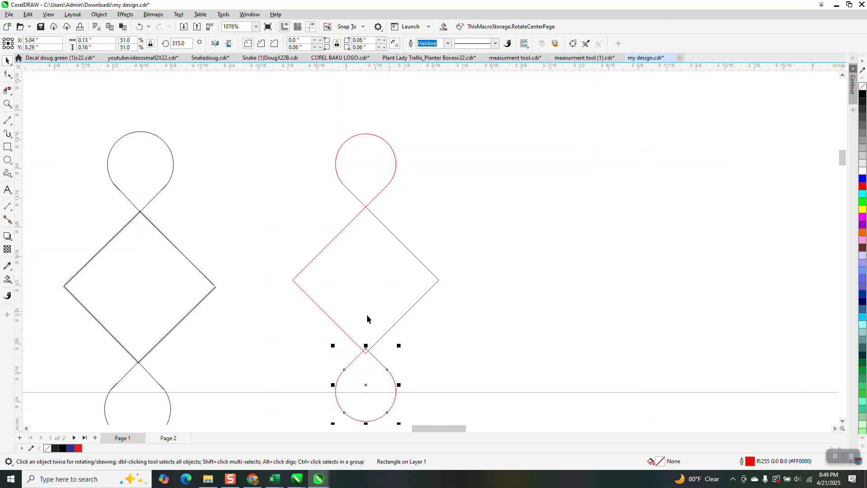
Move the lower teardrop loop down so its top corner meets the large diamond's bottom corner.
left_click(7, 103)
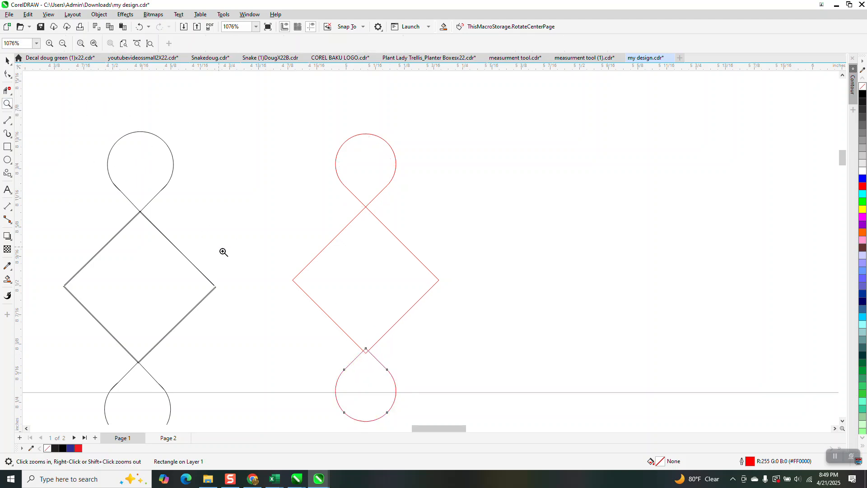
left_click_drag(401, 391, 401, 392)
left_click(7, 61)
left_click(355, 169)
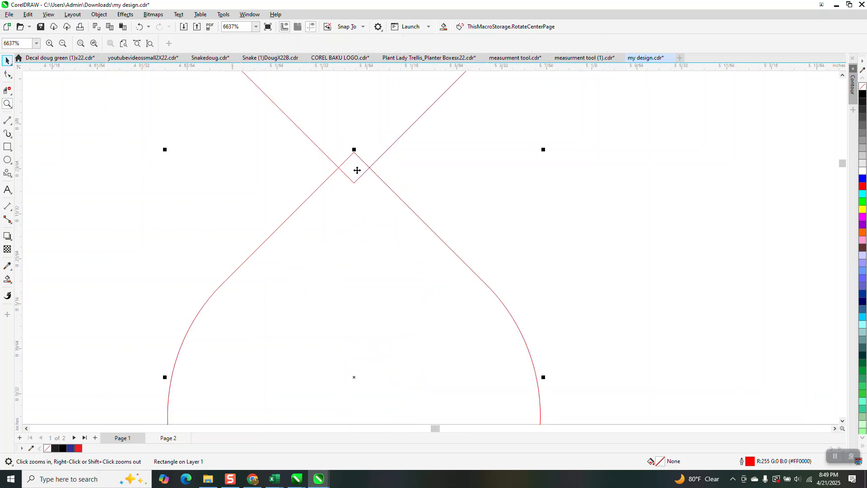
left_click_drag(353, 153, 353, 182)
scroll(362, 185, "down", 1)
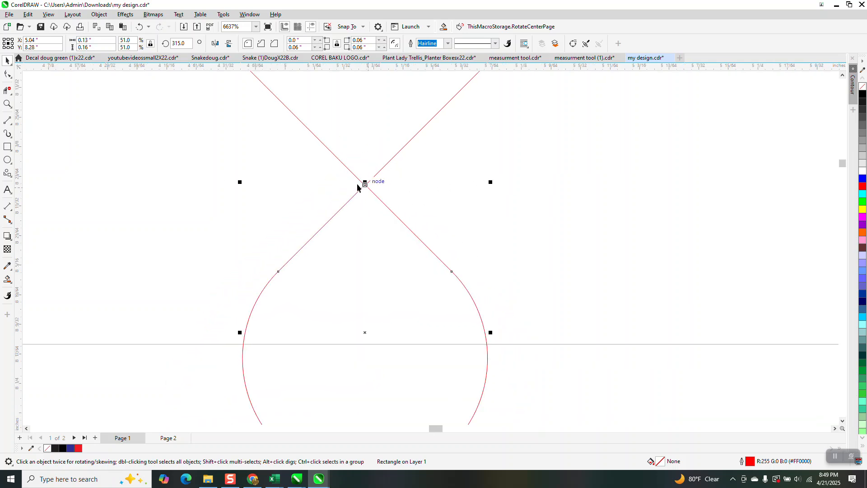
Refine the joint between the lower loop and the large diamond at high magnification so their corners coincide.
left_click(9, 103)
left_click_drag(349, 169, 403, 204)
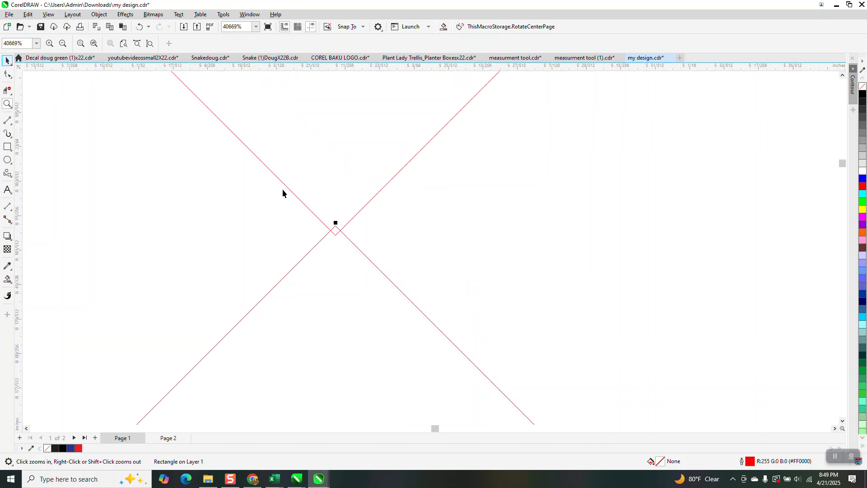
left_click_drag(337, 226, 334, 232)
left_click(8, 104)
left_click_drag(323, 208, 346, 232)
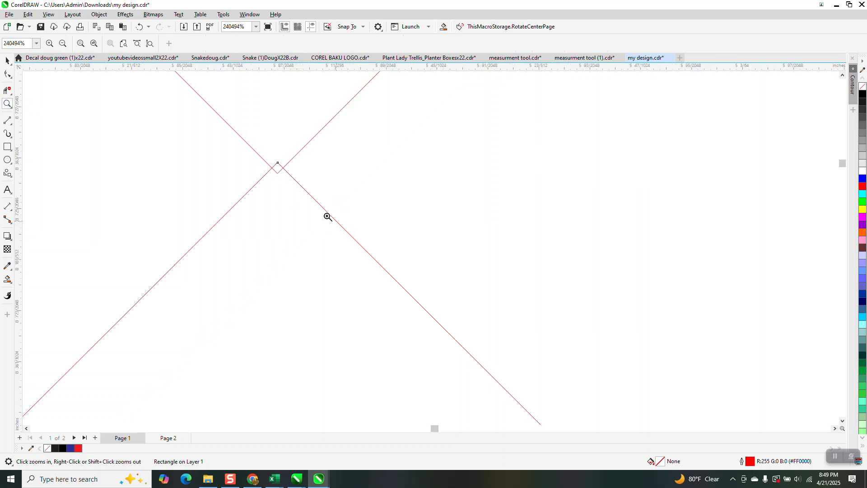
scroll(118, 130, "down", 1)
key("space")
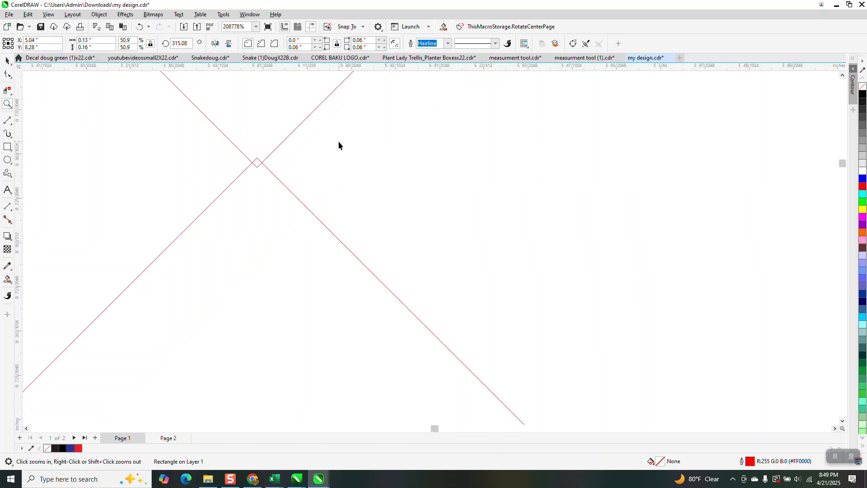
left_click(362, 27)
left_click(270, 166)
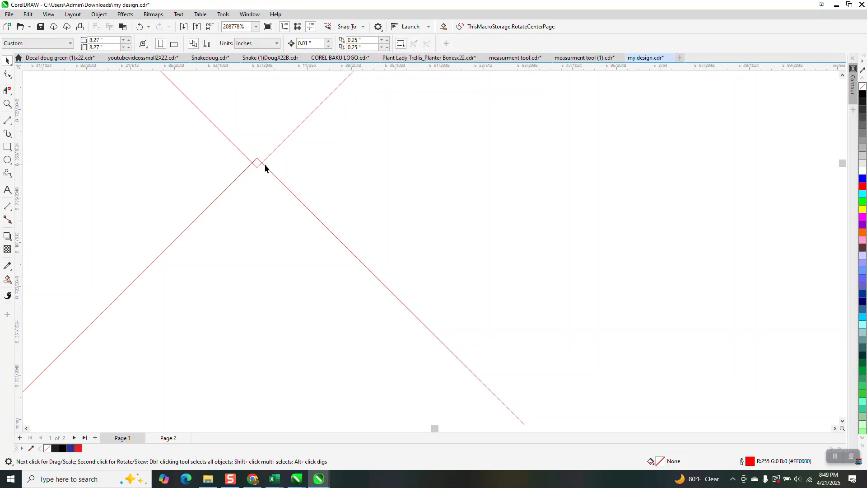
mouse_move(256, 161)
left_mouse_down()
mouse_move(255, 217)
mouse_move(257, 159)
left_mouse_up()
scroll(329, 198, "down", 8)
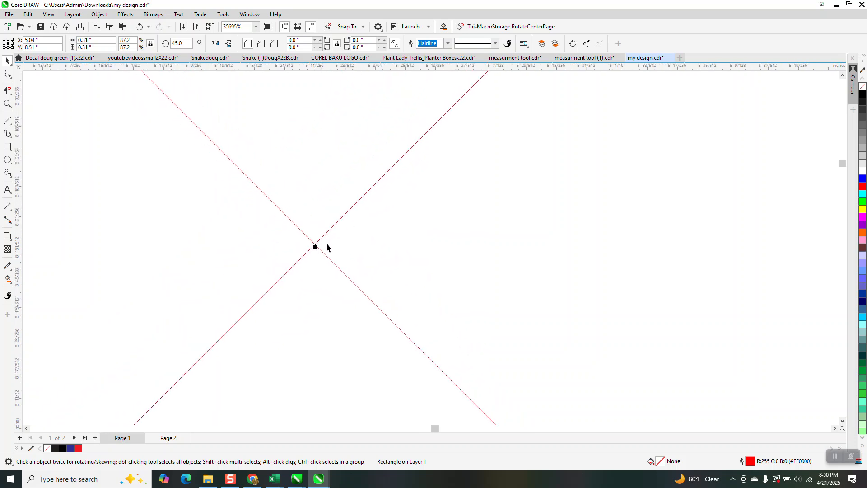
Snap the upper loop's bottom corner exactly onto the large diamond's top corner.
scroll(332, 231, "down", 6)
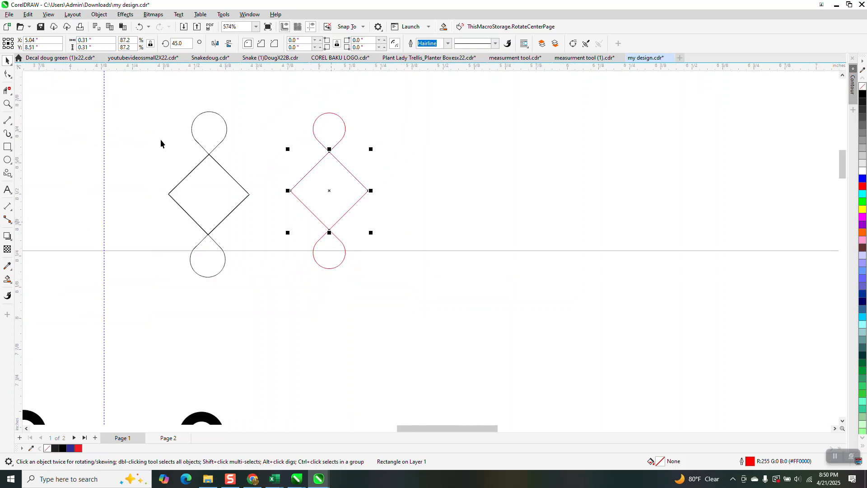
key("z")
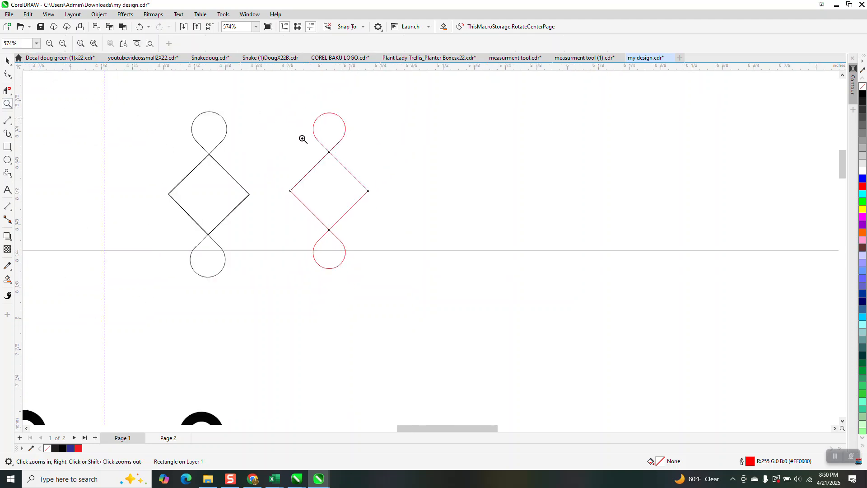
left_click_drag(294, 125, 367, 166)
left_click_drag(416, 310, 497, 344)
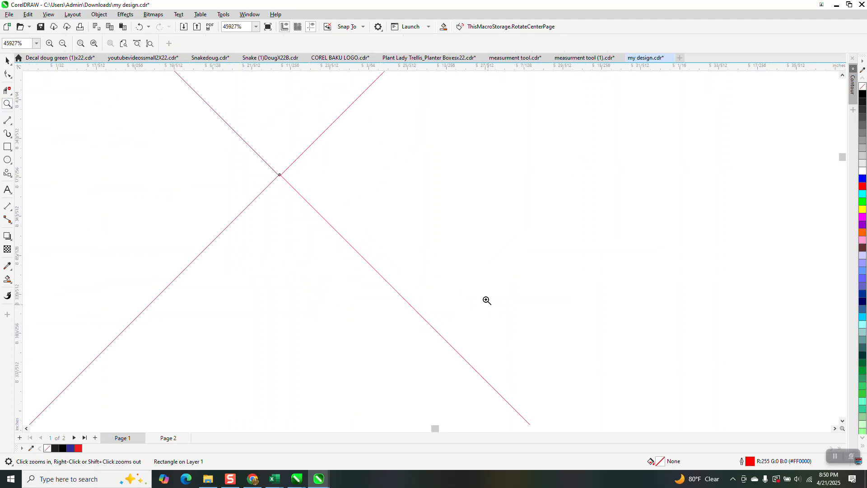
left_click(340, 204)
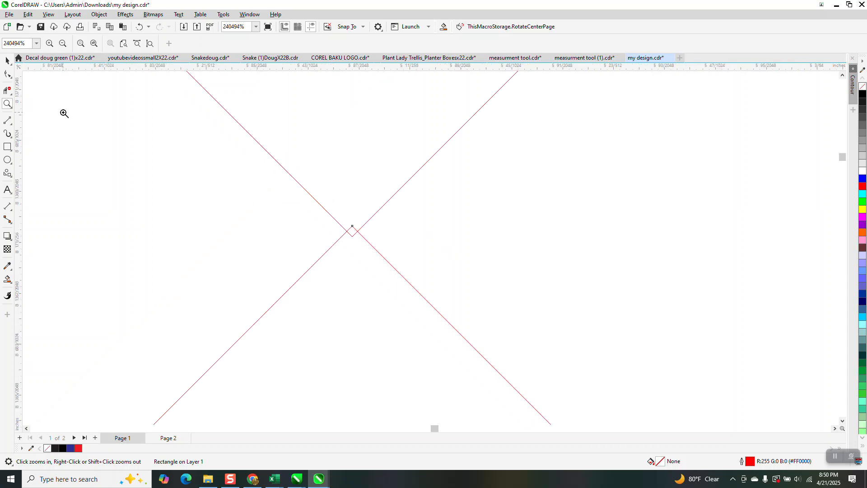
left_click(8, 61)
left_click_drag(351, 235, 352, 226)
scroll(380, 180, "down", 3)
scroll(377, 221, "down", 8)
Set the outline width of all three red motif shapes to 0.75 mm.
scroll(366, 193, "down", 2)
left_click_drag(290, 118, 492, 360)
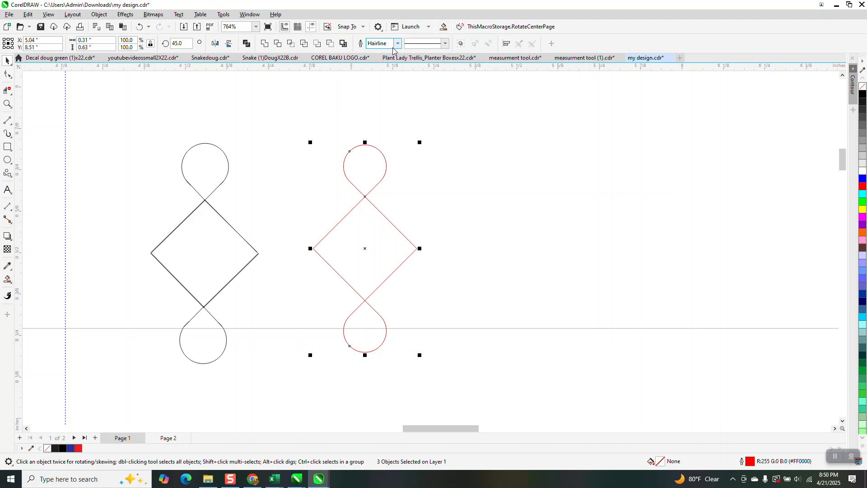
left_click(398, 45)
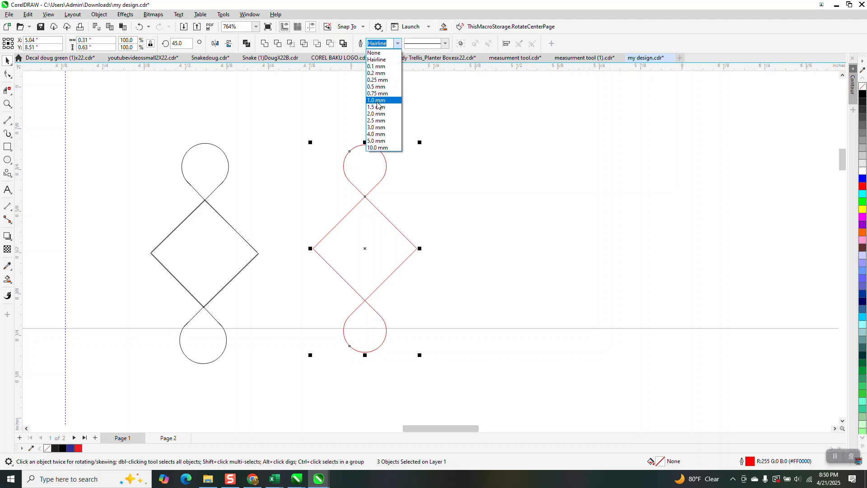
left_click(378, 101)
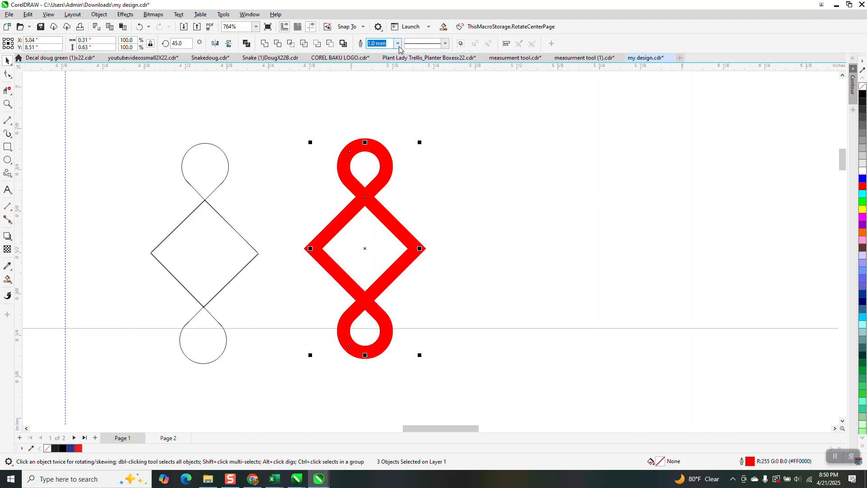
left_click(398, 44)
left_click(384, 98)
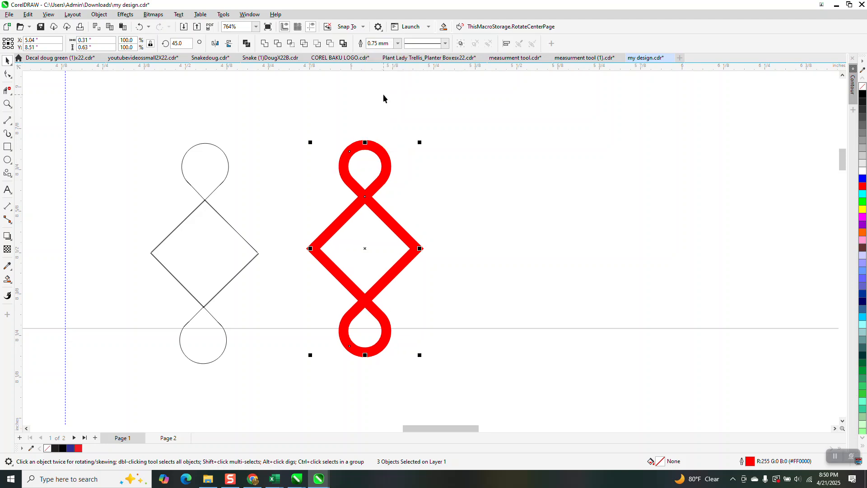
Convert the motif's outlines to objects and give them no fill with a black outline.
left_click(100, 17)
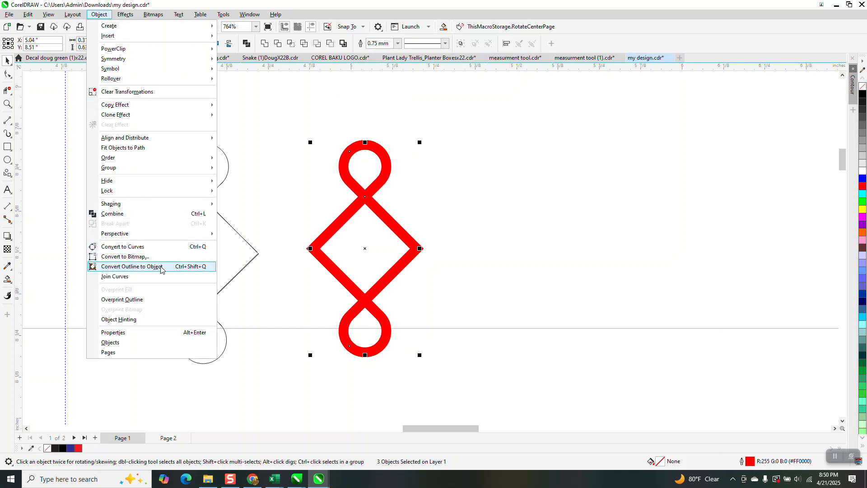
left_click(131, 267)
left_click(863, 86)
right_click(863, 97)
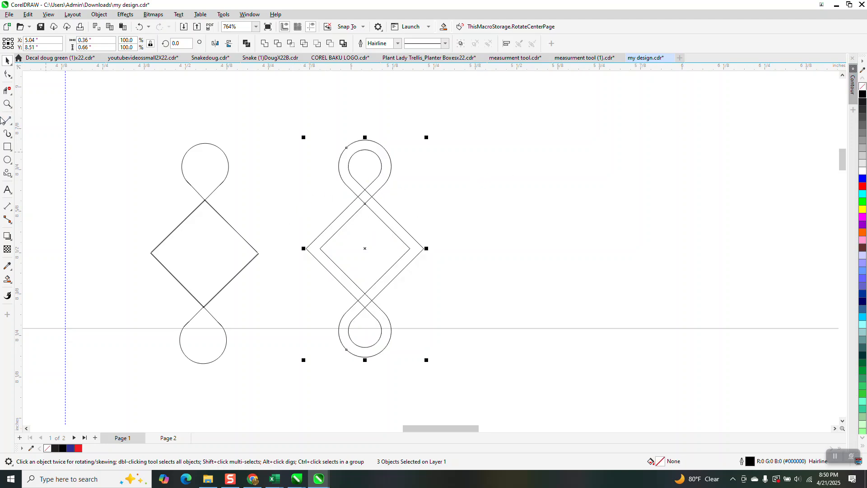
Weld the three outlined shapes into one curve and place it on the guideline intersection in the ring's upper gap.
left_click_drag(269, 129, 509, 377)
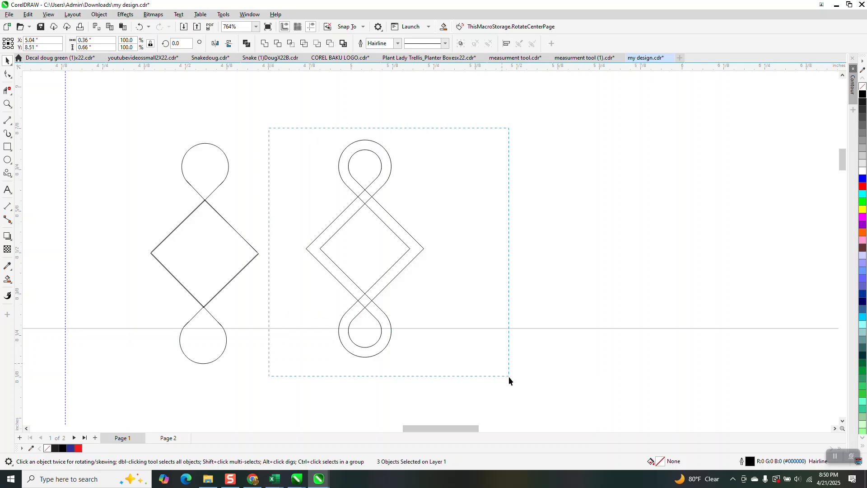
left_click(265, 44)
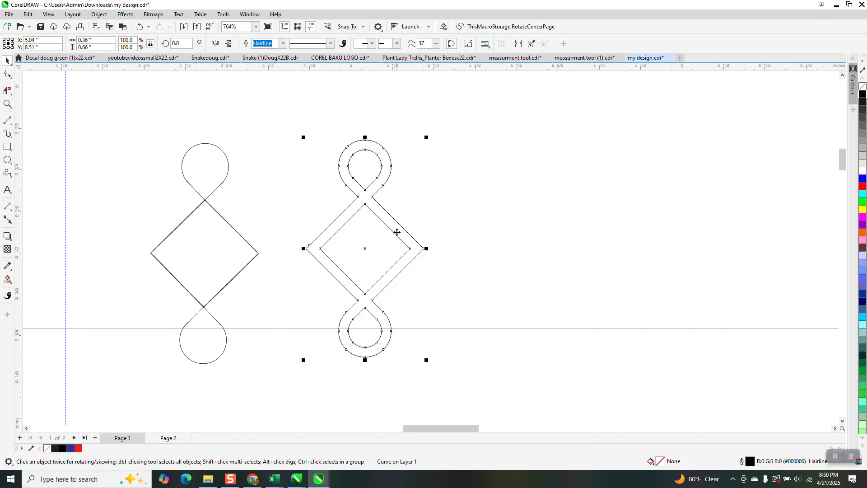
left_click_drag(399, 232, 480, 179)
scroll(419, 172, "down", 2)
scroll(419, 172, "down", 4)
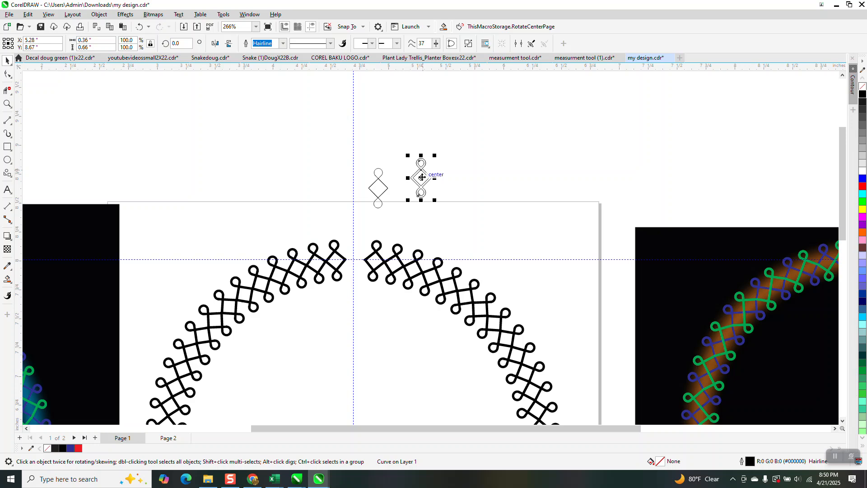
left_click_drag(416, 189, 355, 263)
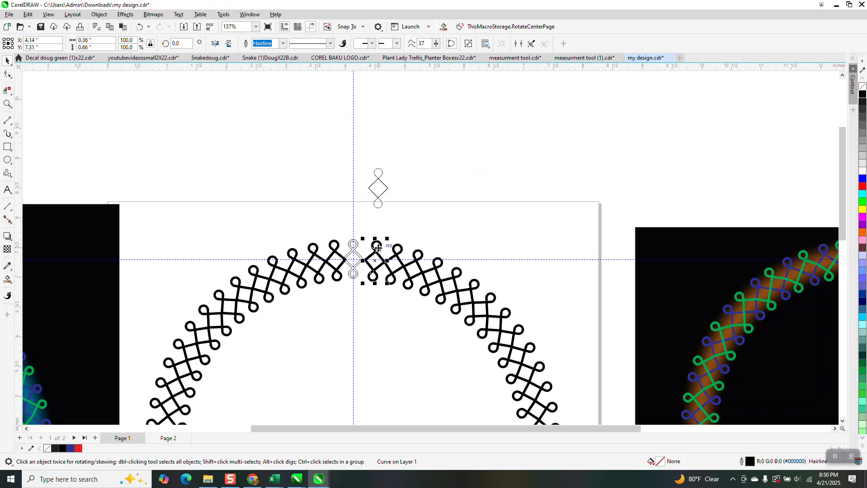
Delete all the old black motifs of the middle ring around the new one.
left_click(380, 246)
key("Delete")
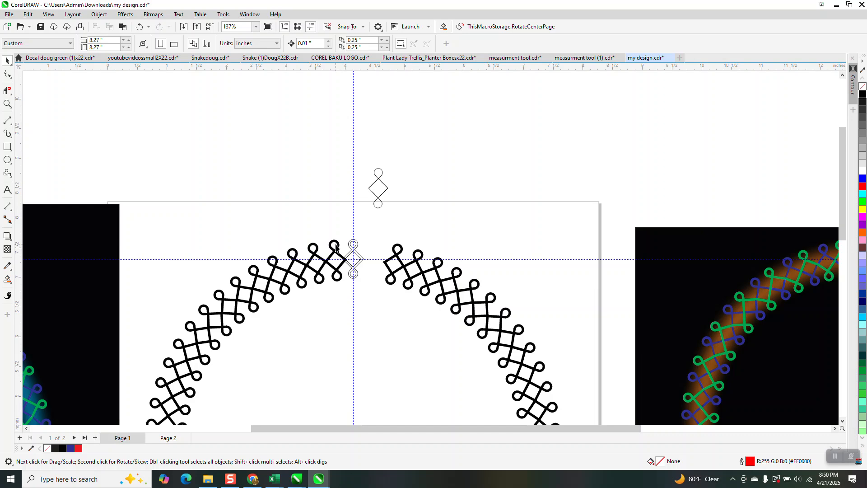
scroll(335, 244, "down", 5)
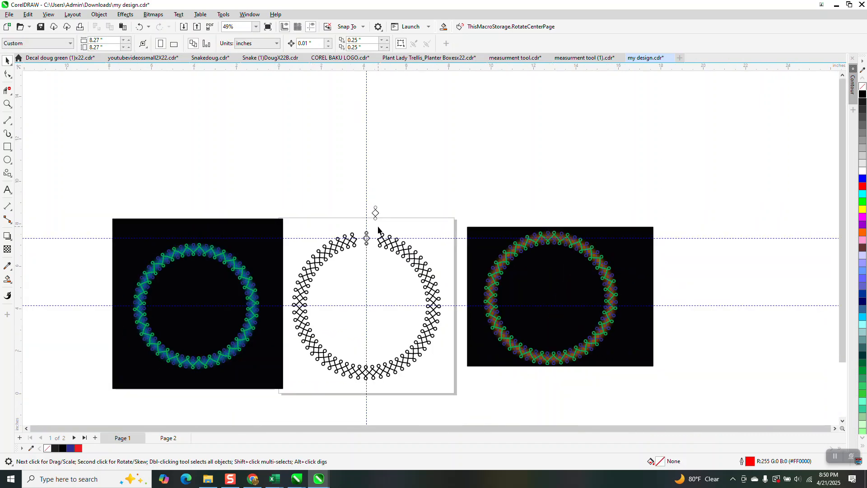
left_click_drag(432, 362, 434, 364)
key("Delete")
left_click(382, 240)
key("Delete")
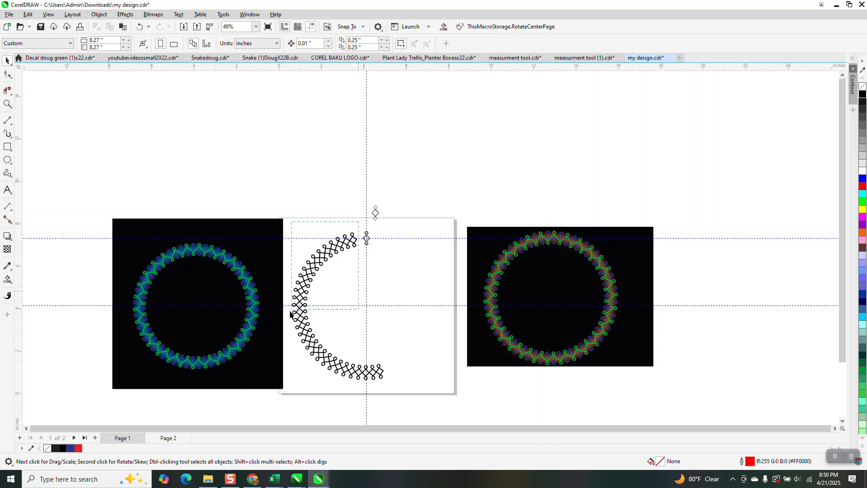
left_click_drag(290, 314, 291, 311)
key("Delete")
left_click_drag(389, 386, 389, 386)
key("Delete")
left_click(8, 104)
left_click_drag(372, 261, 372, 261)
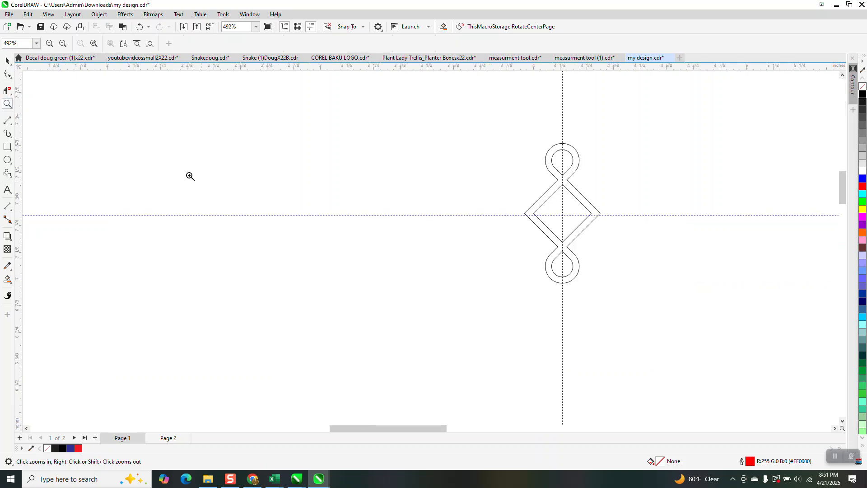
left_click(8, 61)
scroll(399, 184, "down", 2)
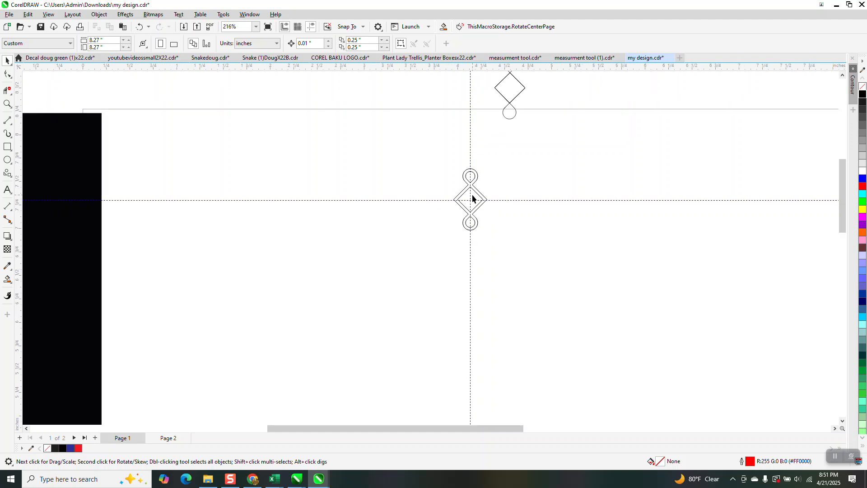
left_click(477, 190)
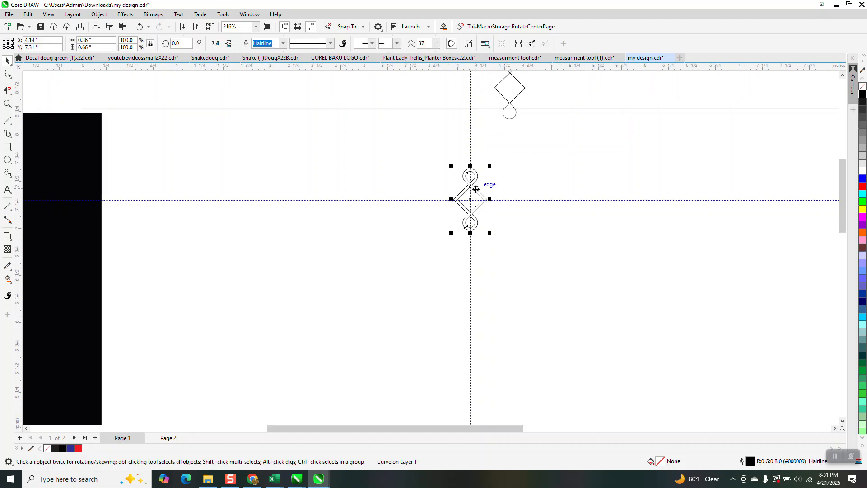
key("ctrl+d")
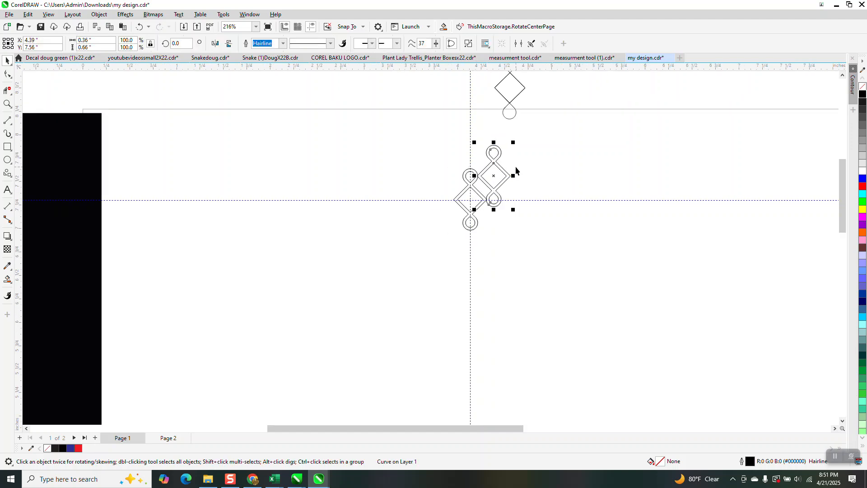
key("Delete")
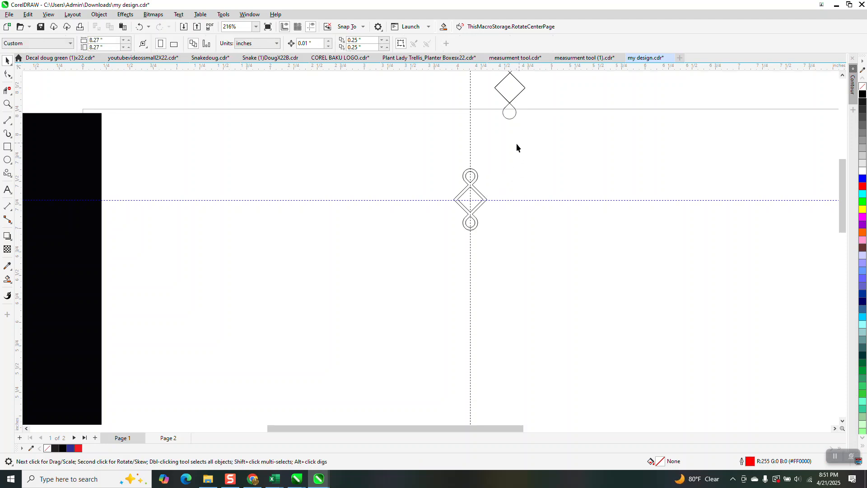
Set the horizontal and vertical duplicate distances to 0.
left_click_drag(362, 41, 304, 42)
type("0")
key("Tab")
type("0")
key("Return")
Move the new motif's rotation centre to the lower guideline intersection in the middle of the page.
left_click(465, 180)
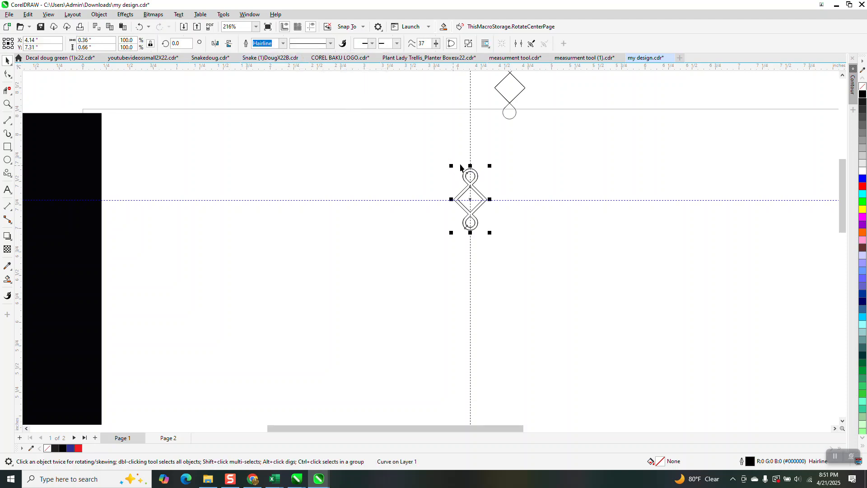
scroll(461, 167, "down", 5)
left_click(469, 186)
left_click_drag(470, 294, 471, 294)
left_click(513, 193)
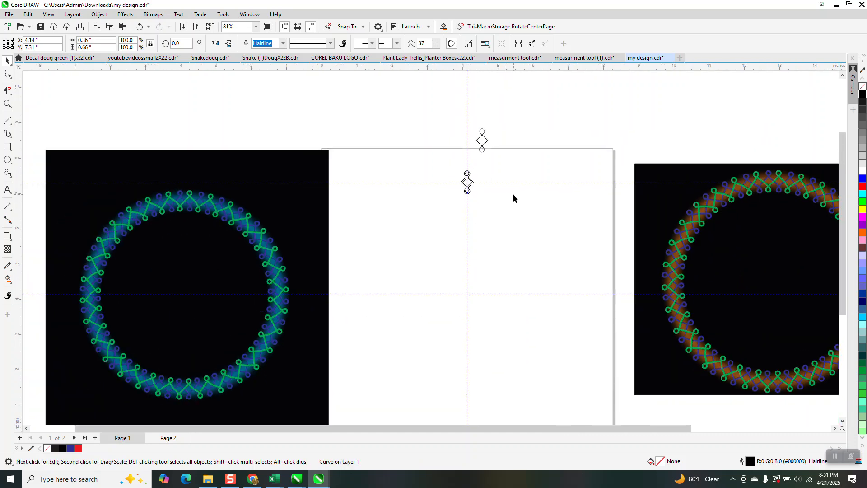
Rotate a copy of the new motif counterclockwise about the lower guideline intersection to about 5.58°, overlapping the original's diamond.
left_click(471, 184)
left_click(471, 184)
left_click(7, 104)
left_click_drag(466, 167, 530, 288)
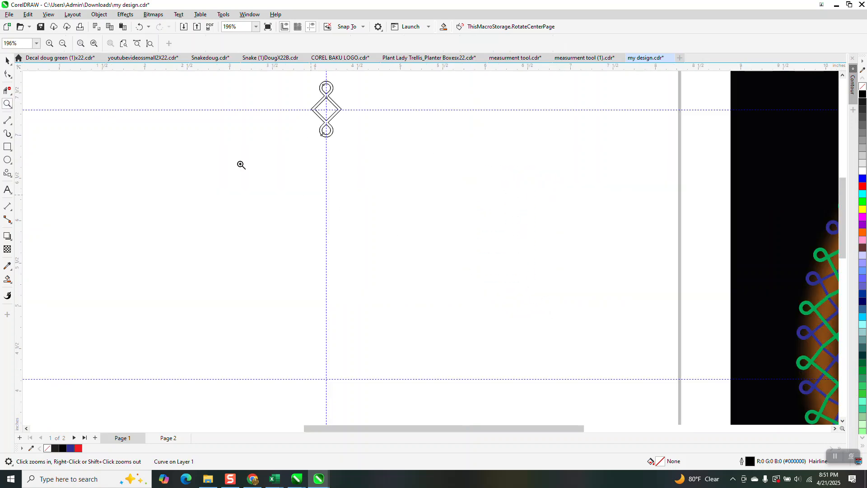
left_click_drag(527, 455, 509, 413)
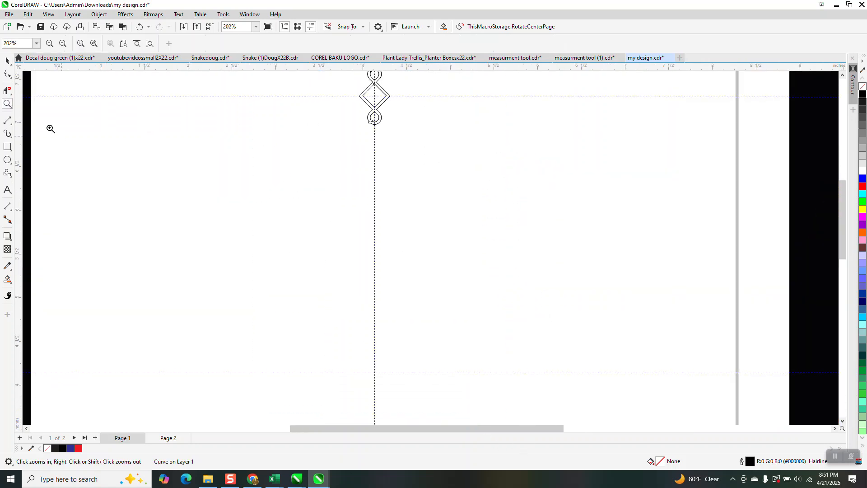
scroll(98, 121, "down", 1)
left_click_drag(222, 77, 375, 177)
left_click(6, 61)
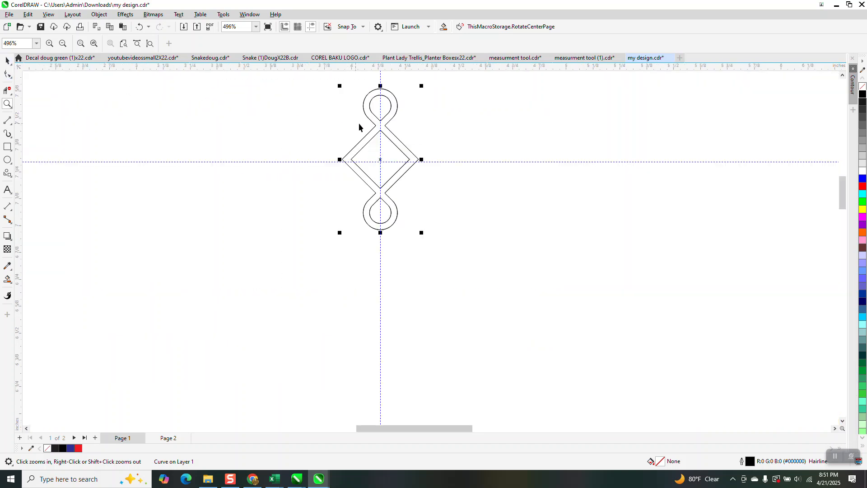
left_click(380, 121)
left_click_drag(423, 87, 339, 86)
left_click(339, 97)
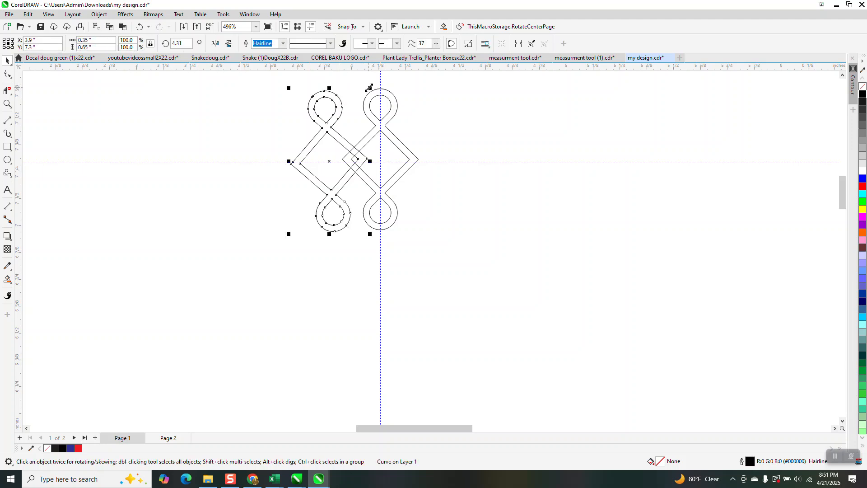
left_click(340, 108)
left_click_drag(372, 88, 365, 85)
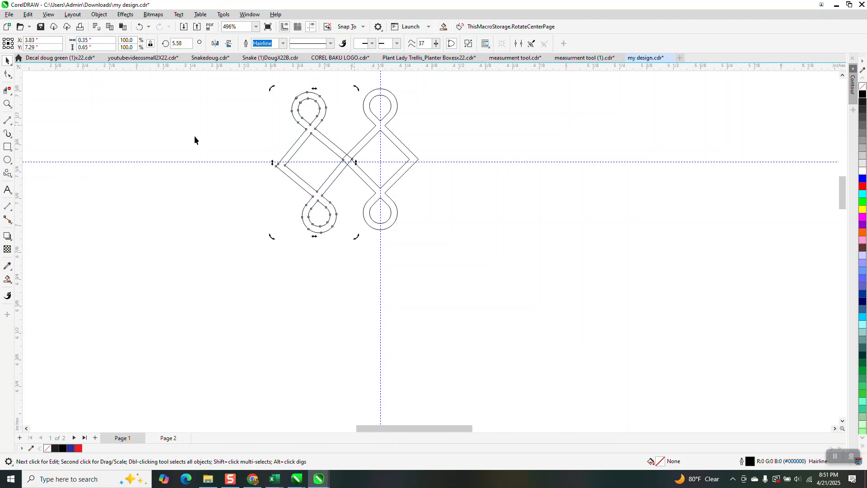
Fine-tune the copy's rotation to about 5.66° so its diamond corner meets the inner corner of the original.
left_click(6, 105)
left_click_drag(343, 153, 383, 174)
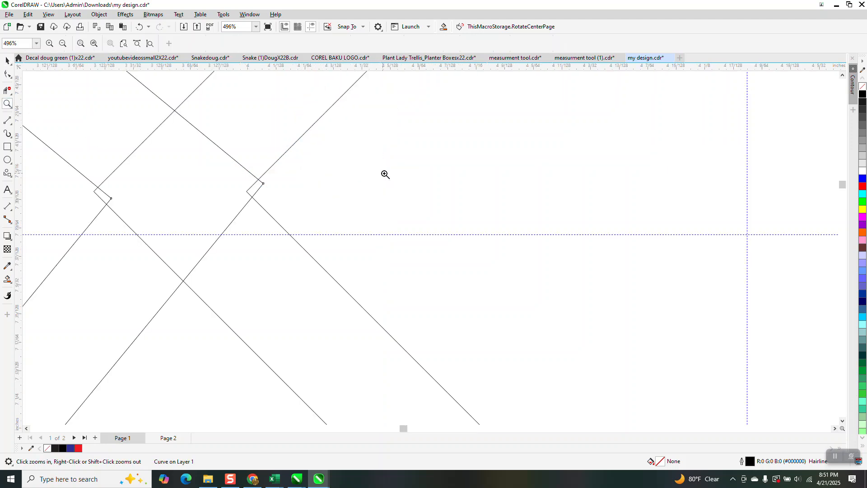
right_click(385, 174)
left_click(7, 60)
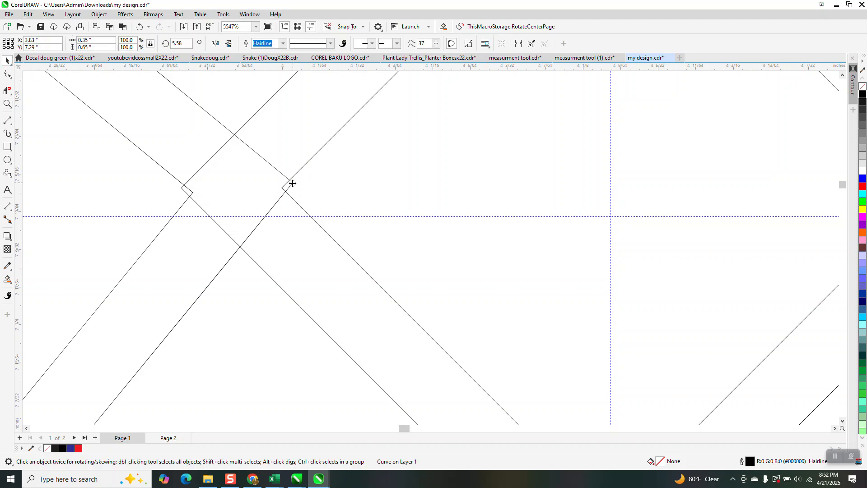
left_click_drag(293, 183, 281, 189)
scroll(285, 195, "down", 6)
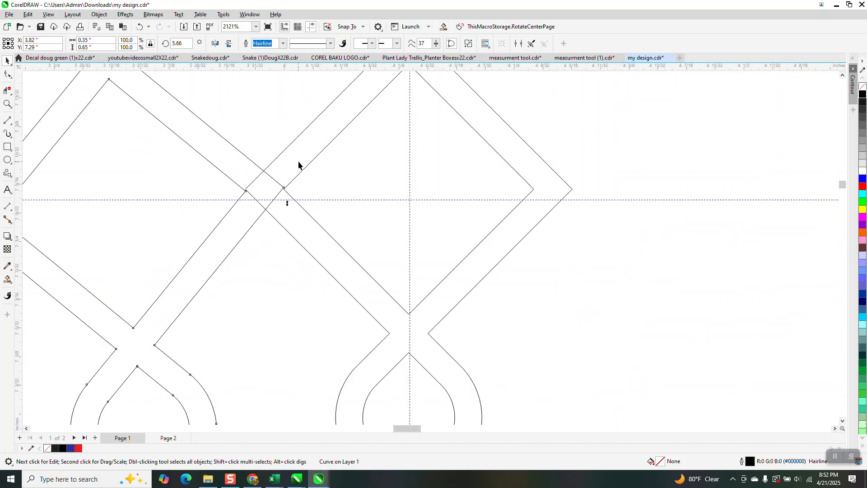
scroll(301, 170, "down", 2)
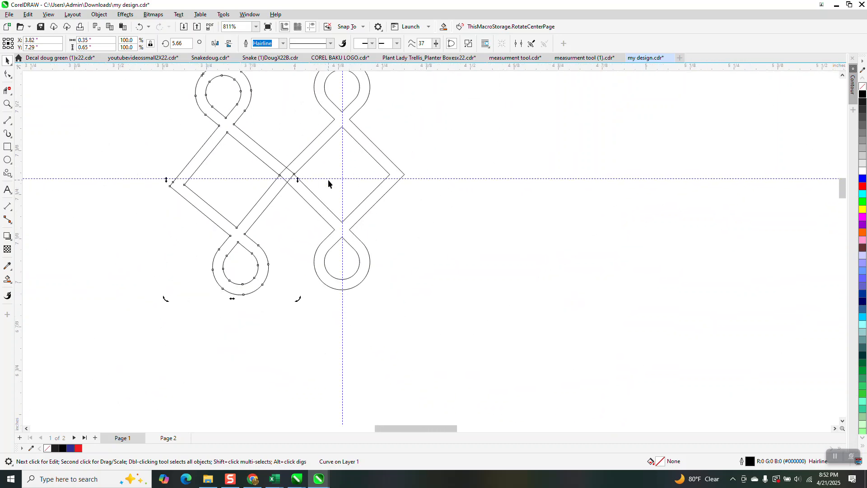
scroll(328, 180, "down", 2)
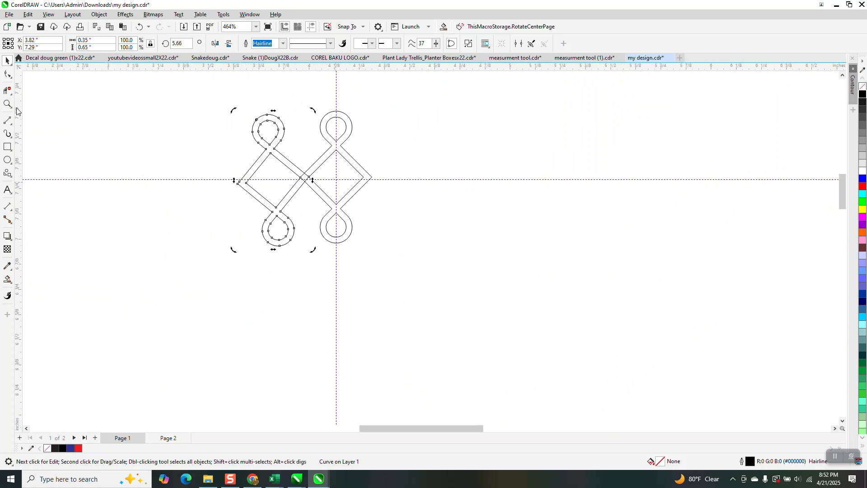
Examine up close how the corners of the two overlapping diamonds line up.
left_click(8, 104)
left_click_drag(294, 170, 347, 195)
scroll(347, 195, "down", 8)
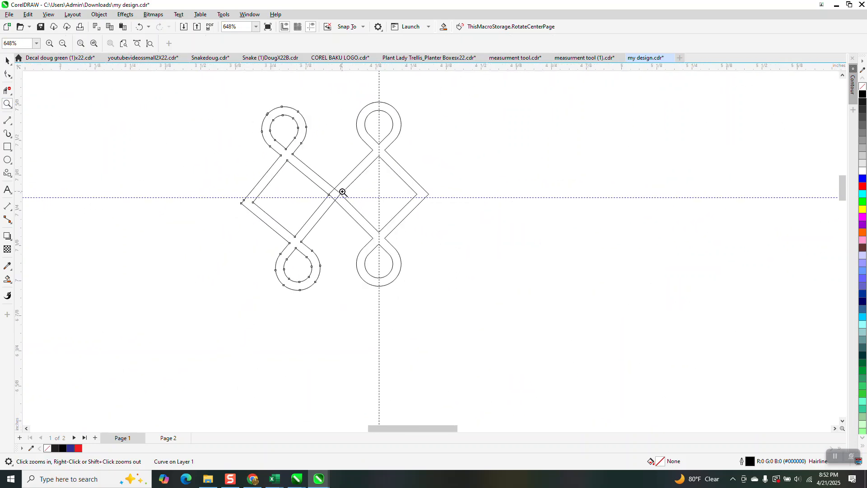
scroll(342, 192, "down", 2)
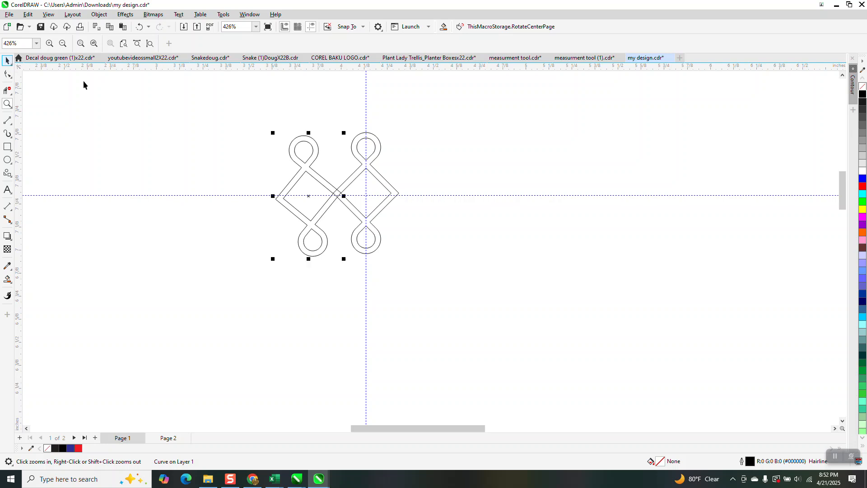
left_click(13, 63)
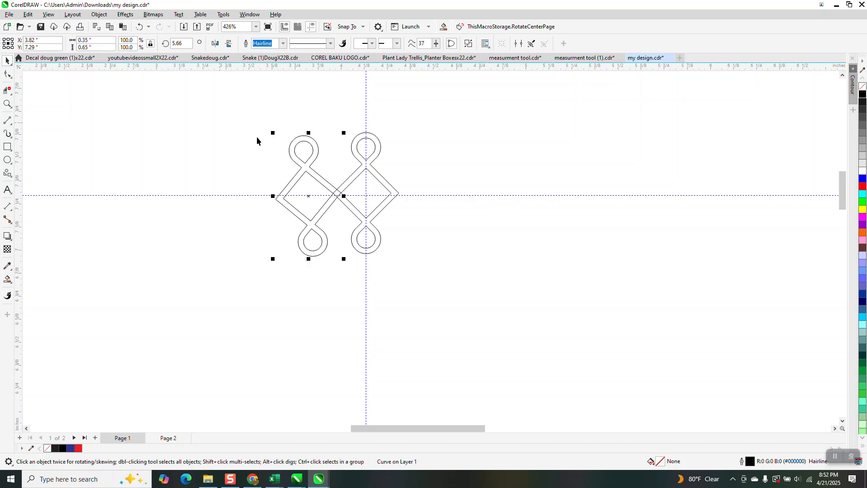
left_click(7, 104)
left_click_drag(316, 180, 354, 209)
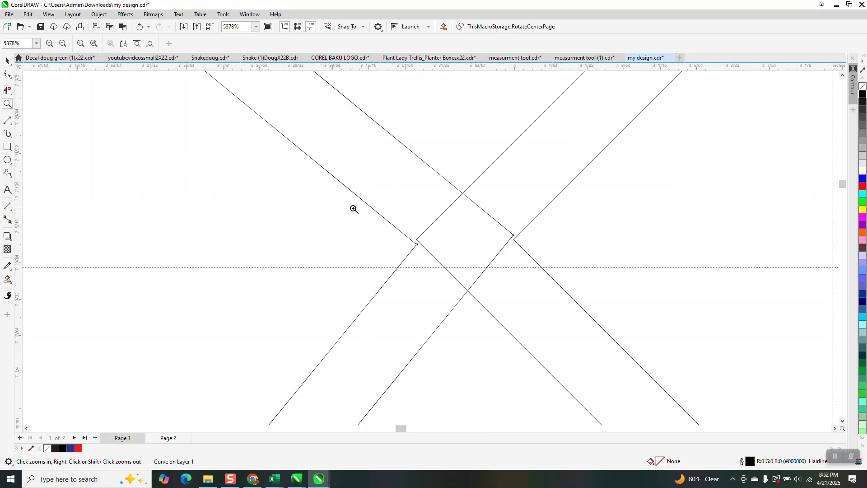
right_click(354, 199)
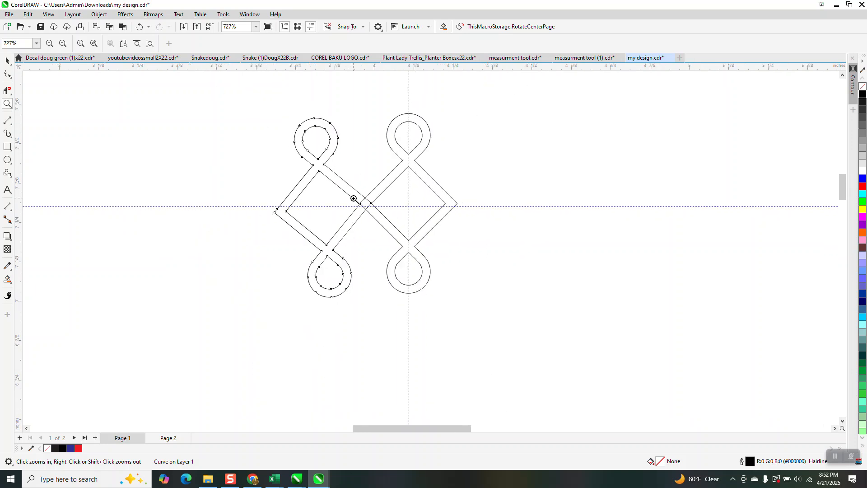
left_click(6, 62)
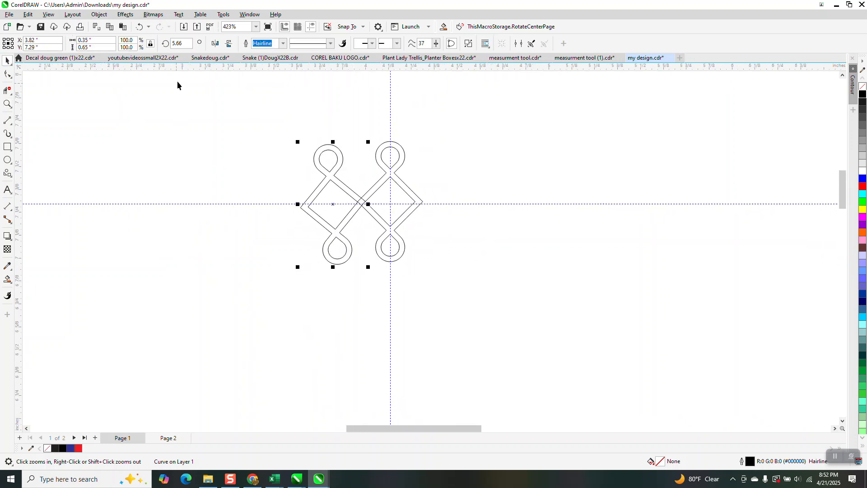
Set the copy's rotation angle to 360° and compute 360 ÷ 6 in Calculator.
left_click(188, 43)
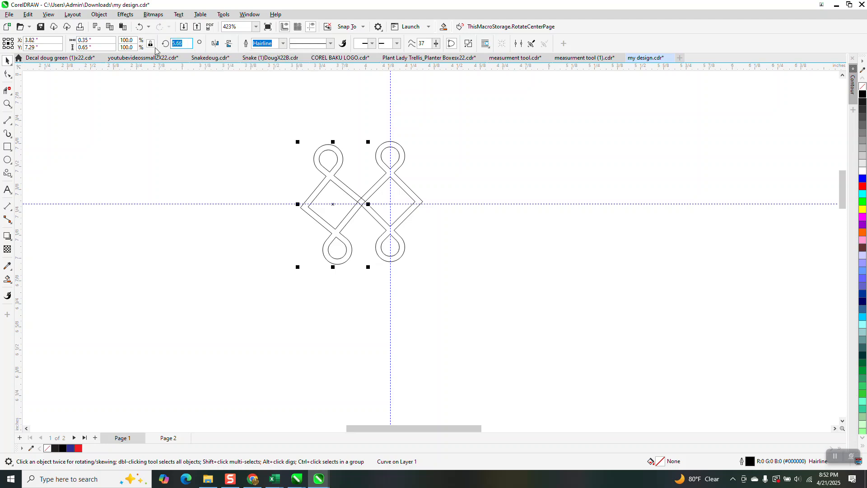
type("360")
key("XF86Calculator")
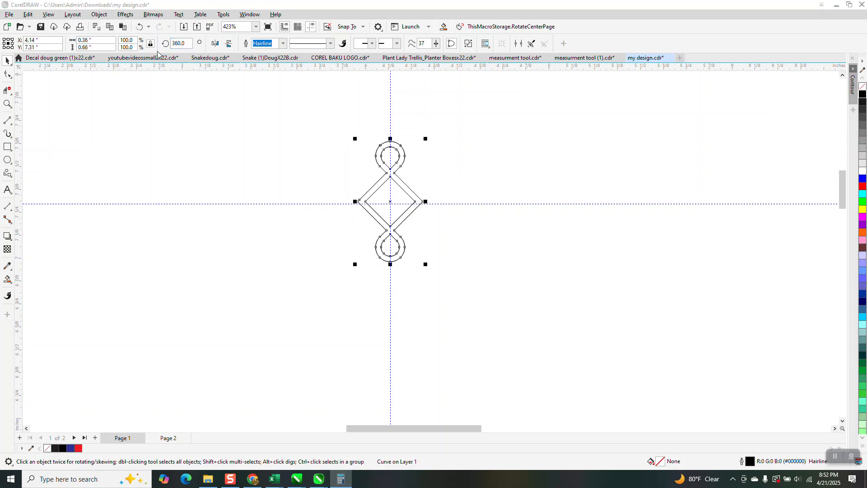
type("360")
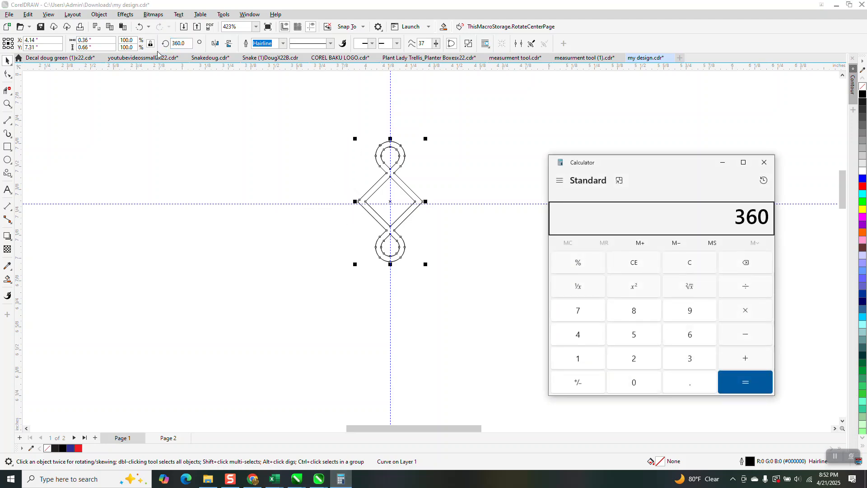
type(" ÷ 6")
key("Return")
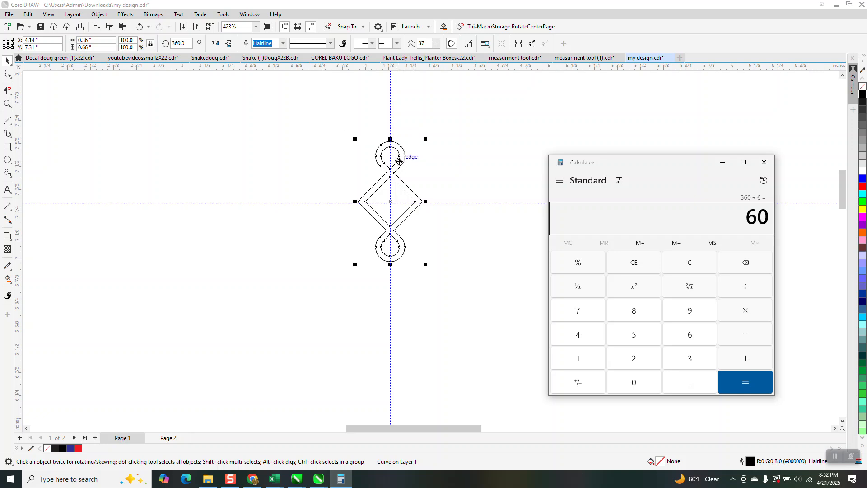
Delete both stacked motifs and undo the last deletion to keep a single motif.
key("Escape")
left_click(396, 168)
key("Delete")
left_click(395, 168)
key("Delete")
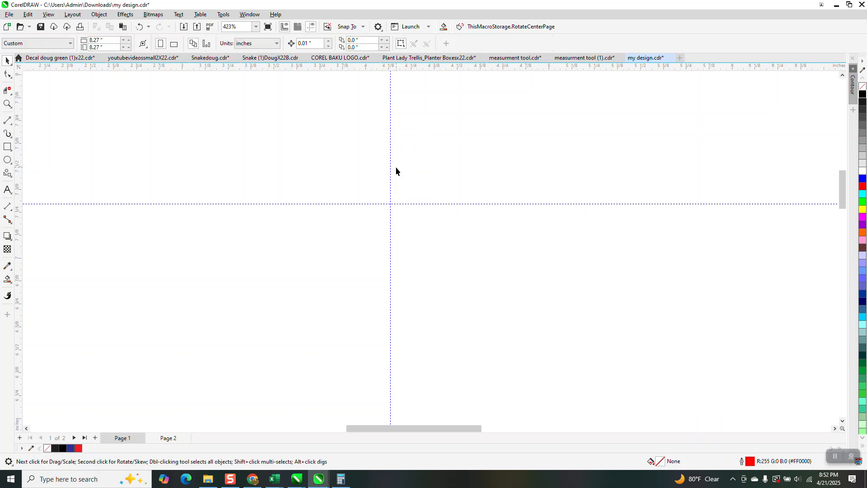
left_click(139, 26)
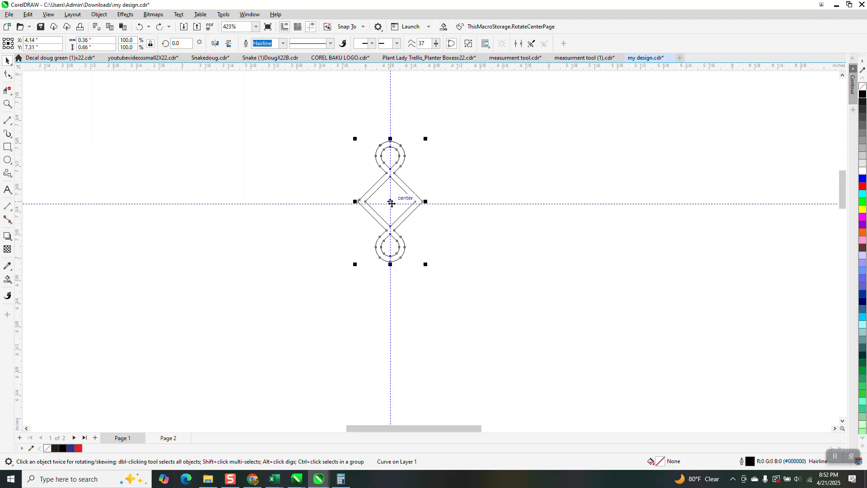
Move the remaining motif so its centre sits on the upper guideline intersection, and check the alignment up close.
mouse_move(391, 202)
left_mouse_down()
mouse_move(389, 217)
mouse_move(390, 203)
left_mouse_up()
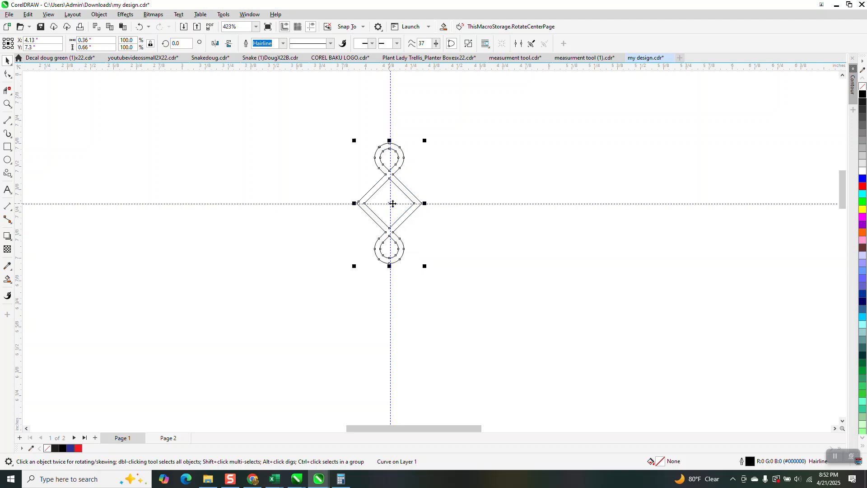
scroll(445, 199, "down", 2)
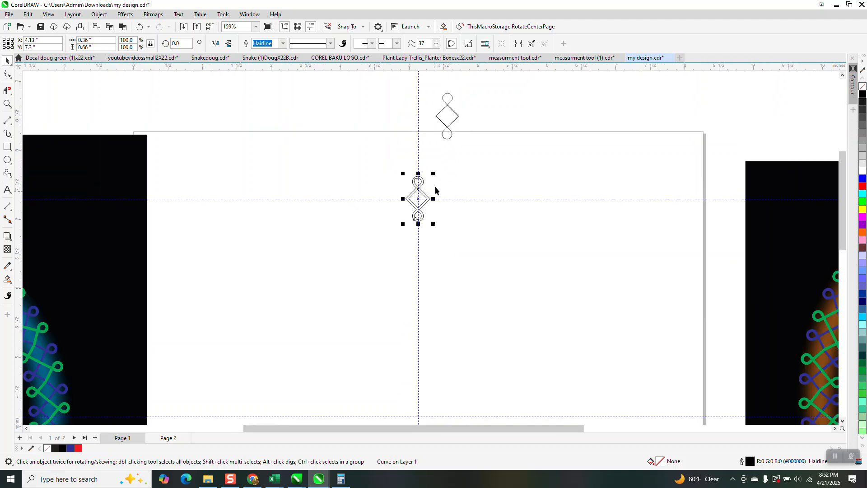
left_click(7, 104)
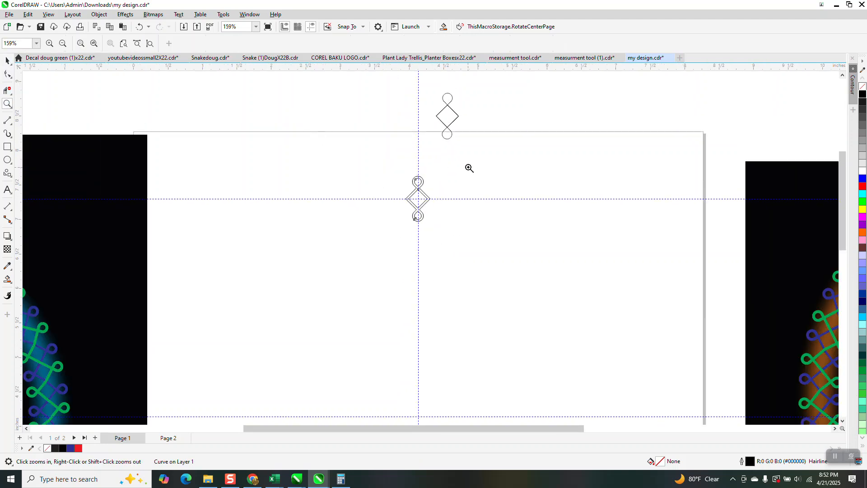
left_click_drag(443, 215, 478, 222)
left_click(9, 60)
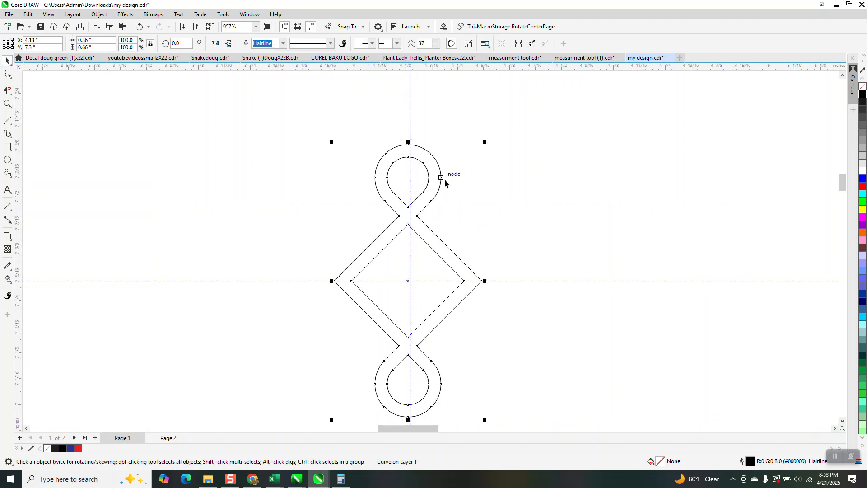
Rotate a copy of the motif 6° around the rotation centre in the middle of the page.
left_click(428, 185)
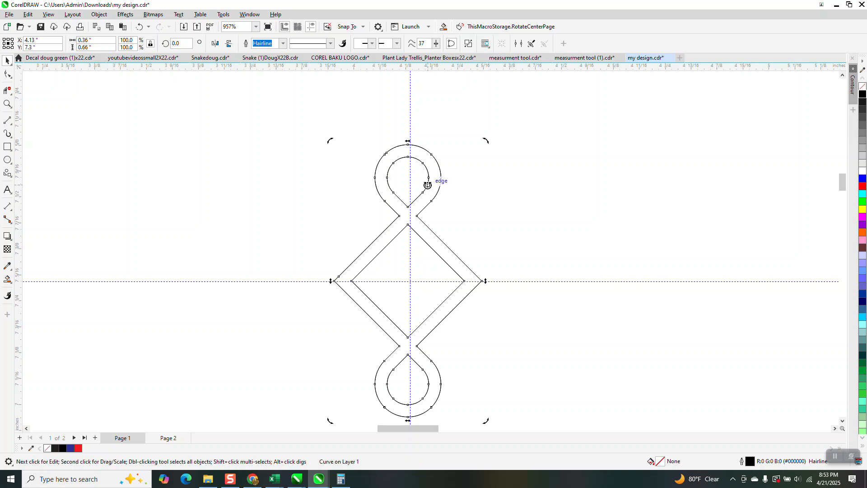
scroll(428, 186, "down", 1)
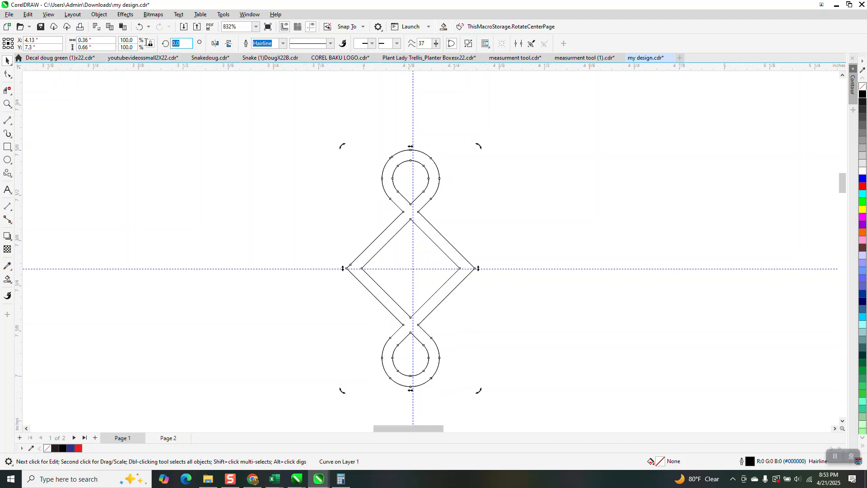
type("6")
key("Return")
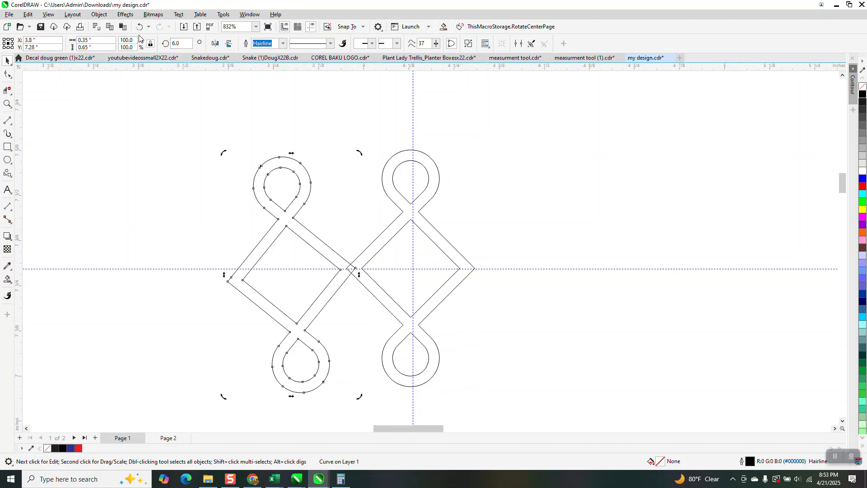
Try deleting the overlapping segments between the two diamonds with Virtual Segment Delete, and undo the trims.
left_click(7, 104)
left_click_drag(325, 241, 391, 298)
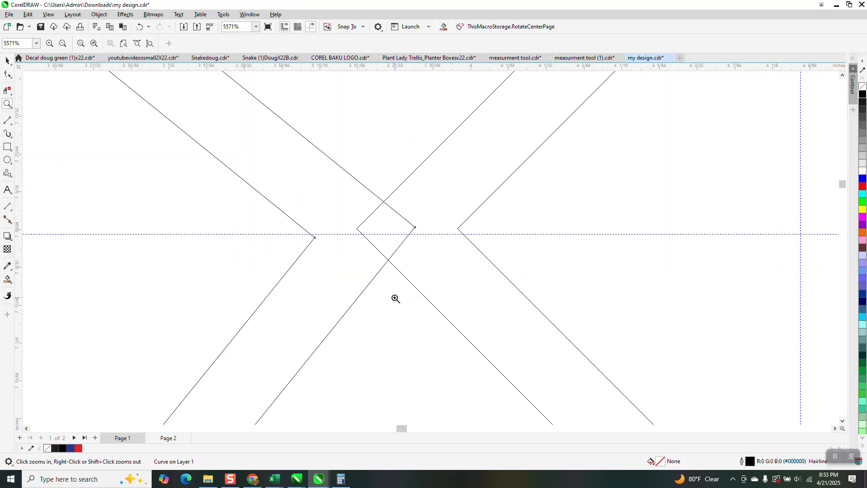
left_click(7, 91)
left_click_drag(360, 221, 420, 228)
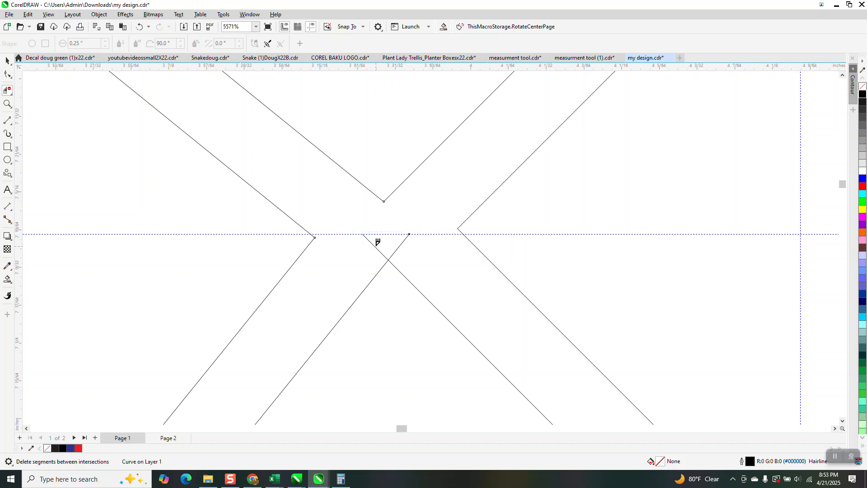
left_click(409, 242)
scroll(413, 240, "down", 1)
scroll(413, 239, "down", 2)
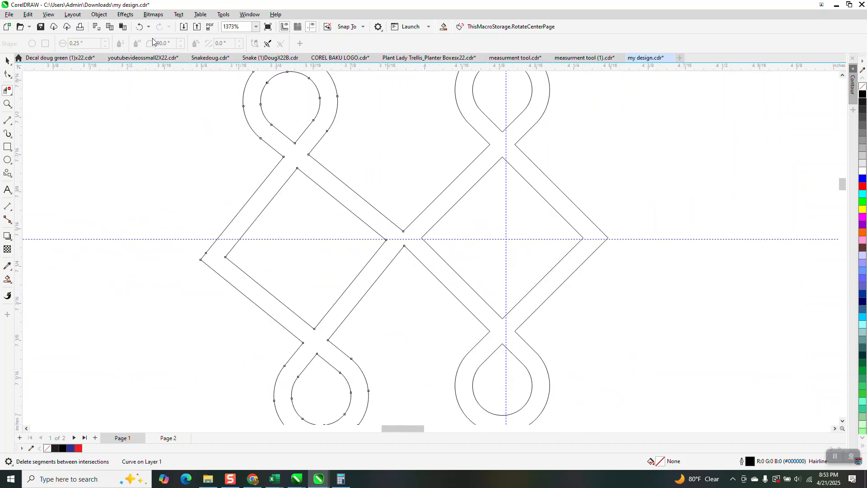
left_click(139, 27)
left_click(139, 27)
Rotate a copy of the second motif a further 6° around the same centre, to 12°.
scroll(322, 120, "down", 1)
left_click(8, 60)
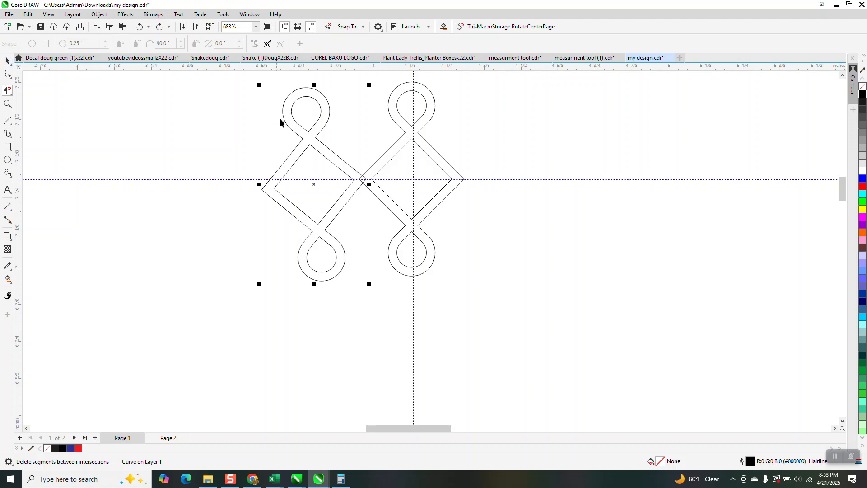
key("space")
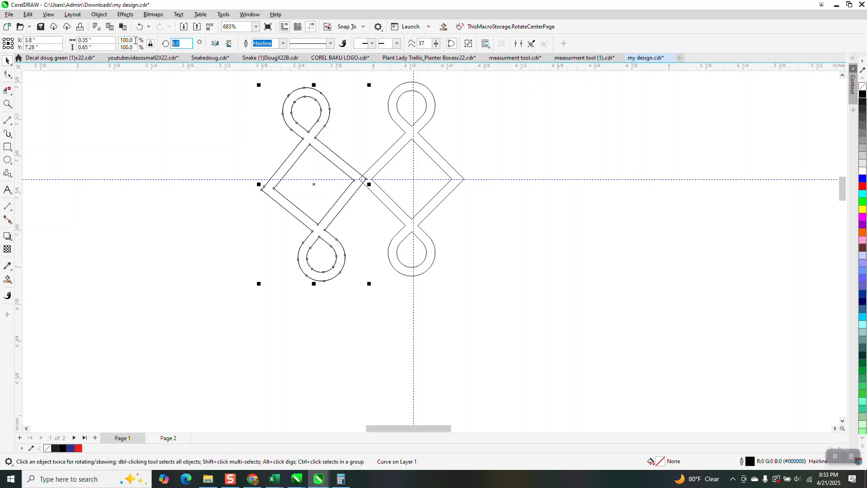
key("Return")
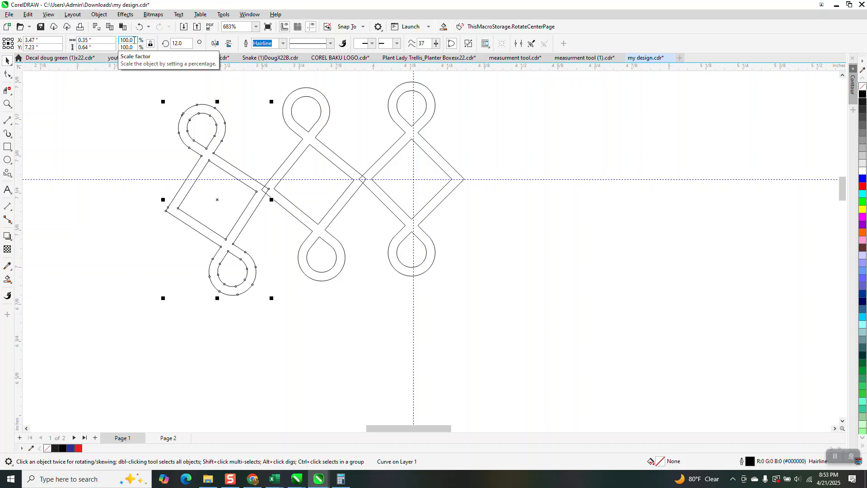
Repeat the 6° rotated copy around the page centre until the motifs close a full ring.
key("ctrl+r")
key("ctrl+r")
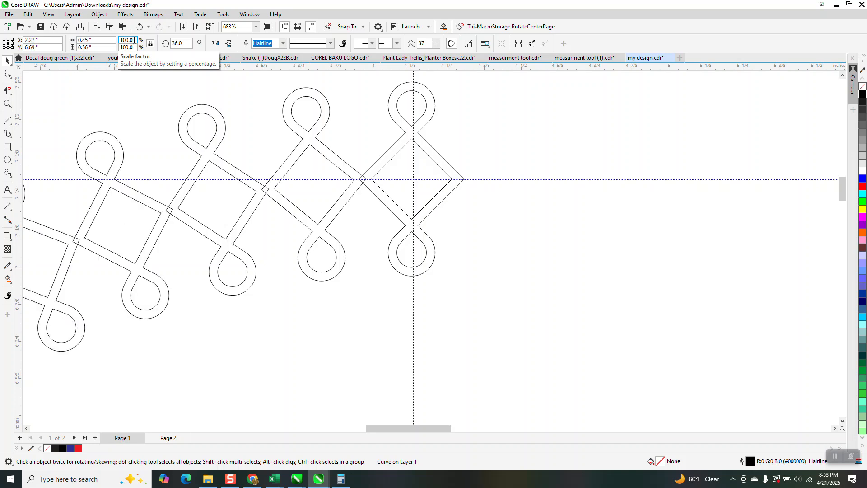
key("Tab")
key("Tab")
key("Tab")
key("Tab")
key("Tab")
key("Tab")
key("Tab")
key("Tab")
key("Tab")
key("Tab")
key("Tab")
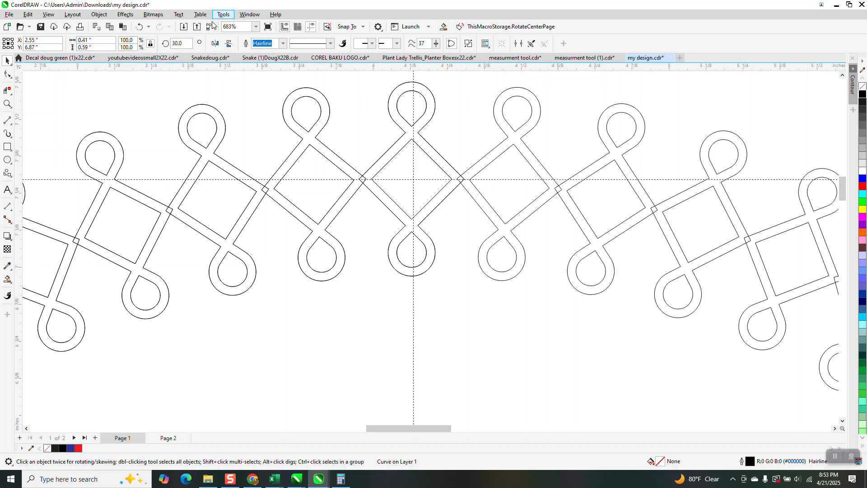
Undo the surplus copies stacked past the full circle, redoing one so the ring stays closed.
left_click(140, 26)
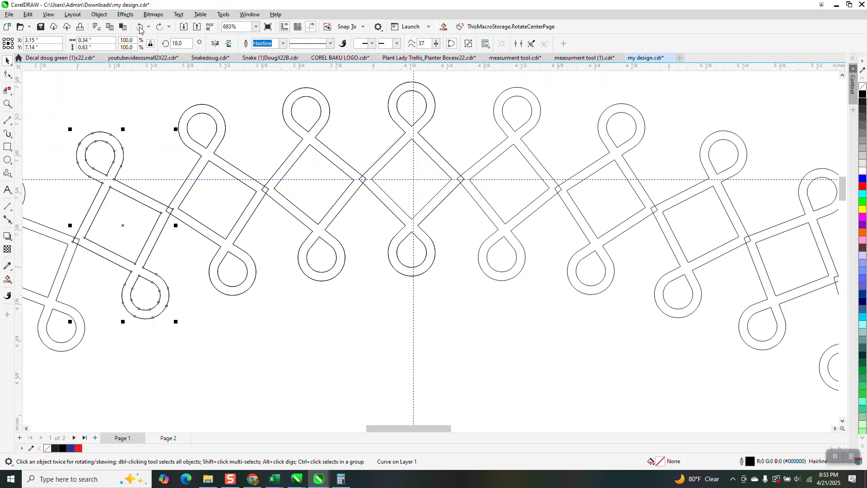
left_click(140, 26)
left_click(140, 27)
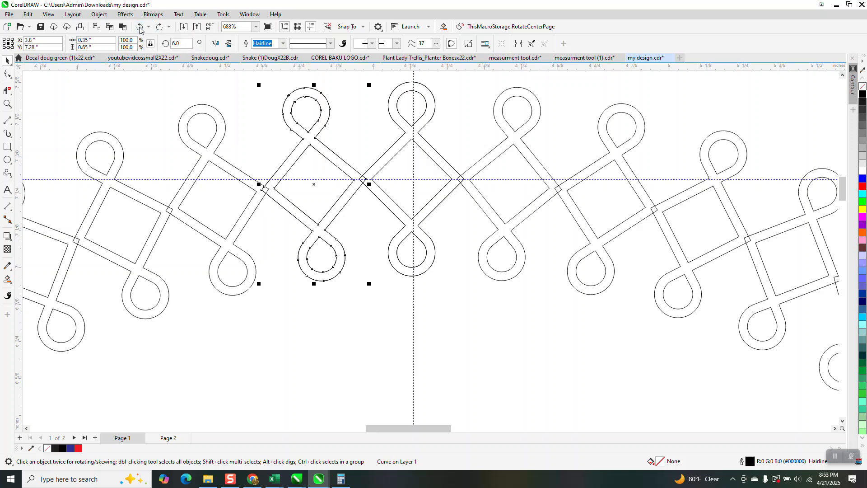
left_click(139, 27)
left_click(140, 26)
left_click(140, 27)
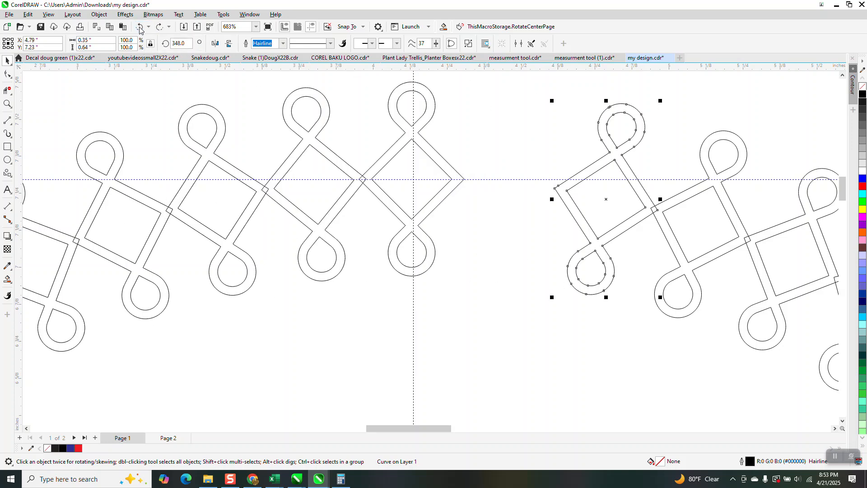
left_click(160, 27)
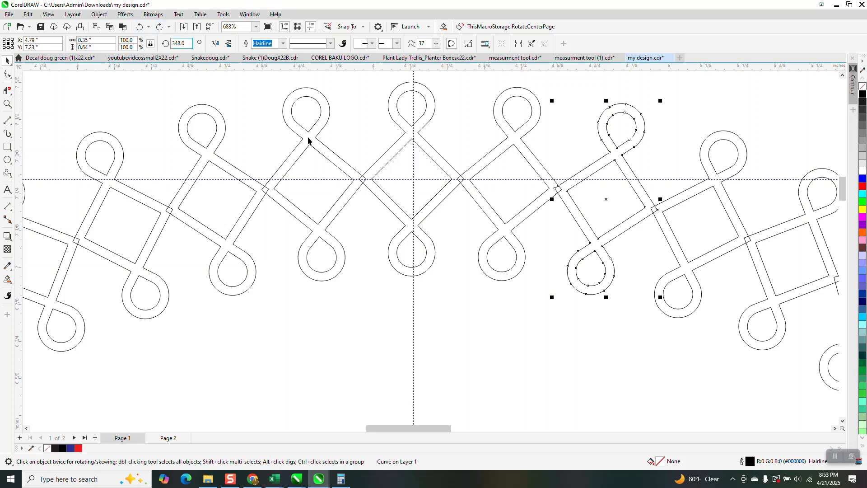
Move the blue-glow reference image sideways, clear of the page edge and away from the ring.
scroll(357, 249, "down", 2)
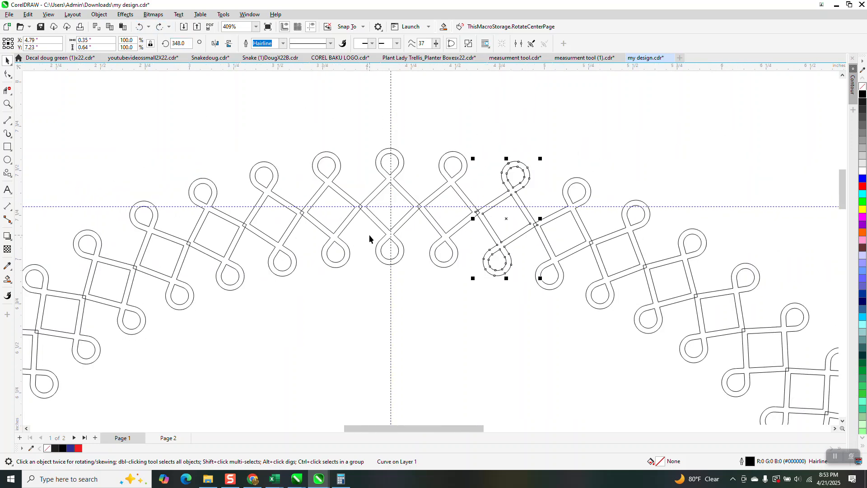
scroll(371, 239, "down", 2)
scroll(409, 170, "down", 2)
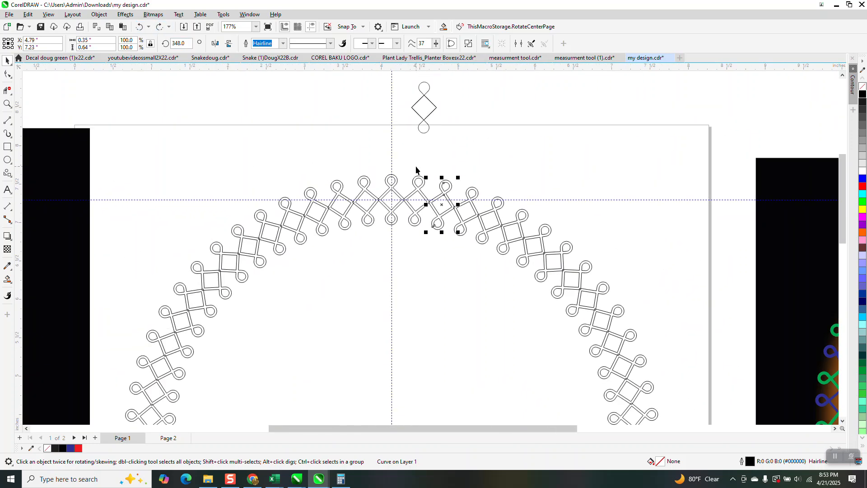
scroll(416, 163, "down", 3)
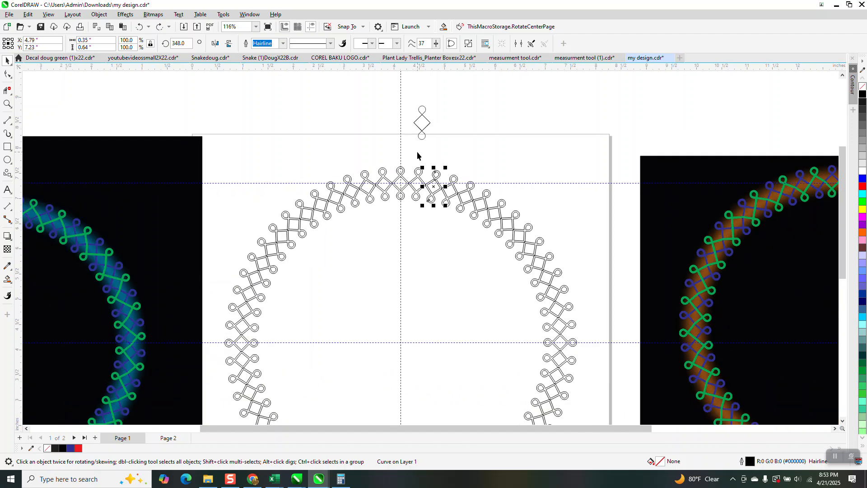
left_click_drag(230, 176, 184, 179)
scroll(280, 174, "down", 1)
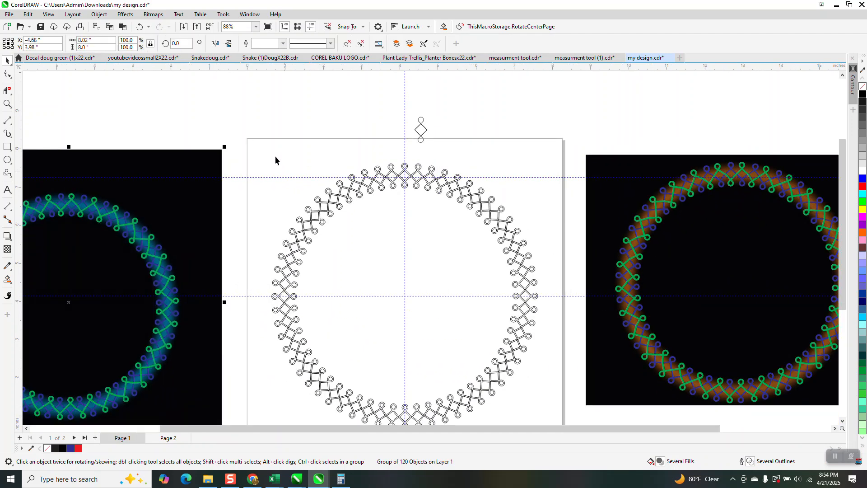
Weld all the motifs of the ring into one curve and check the crossings up close.
left_click_drag(271, 149, 558, 405)
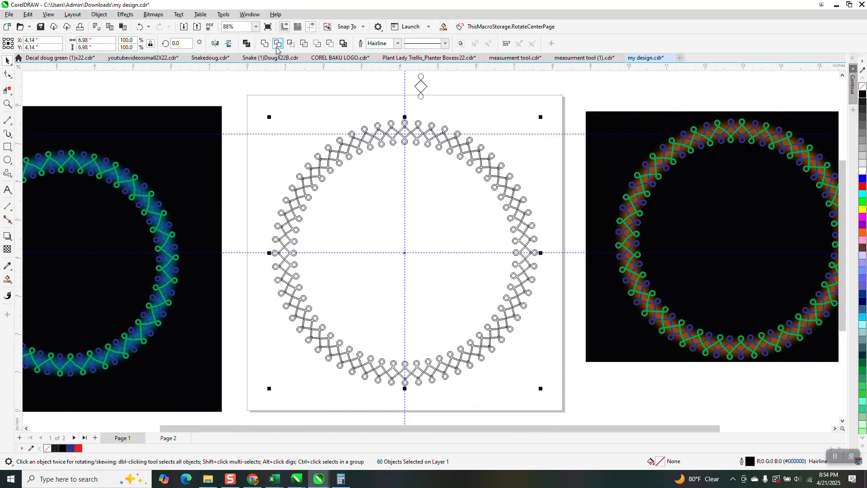
left_click(264, 45)
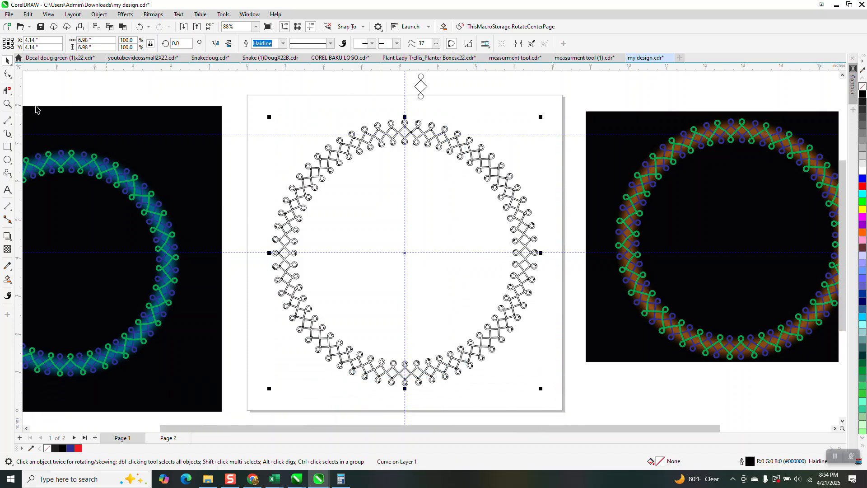
left_click(7, 103)
left_click_drag(335, 130, 375, 162)
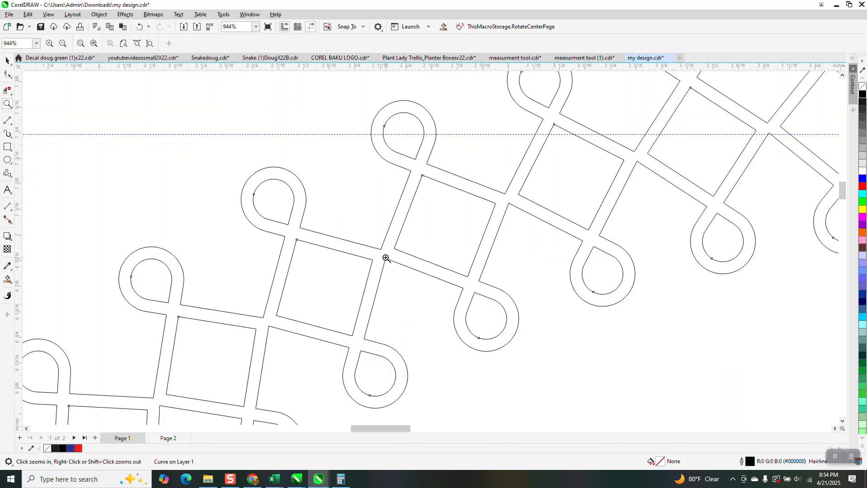
scroll(398, 199, "down", 2)
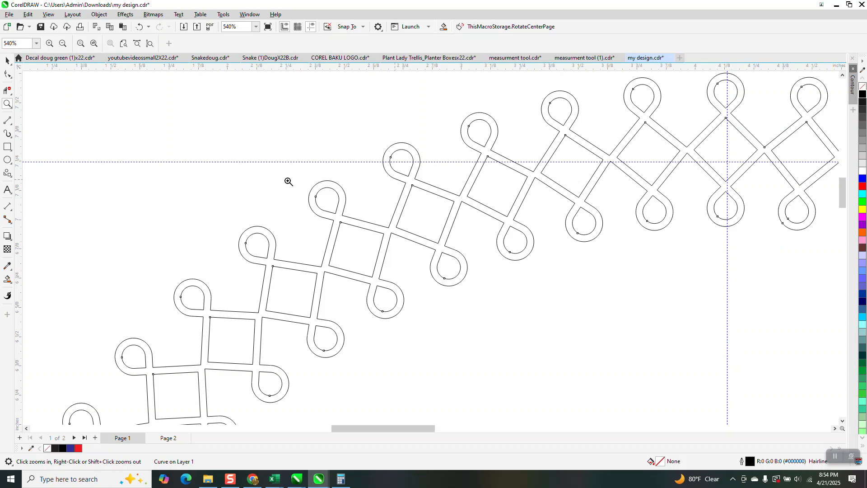
Try Smart Fill in cyan on the ring's band and on one inner loop, undoing each fill.
left_click(7, 279)
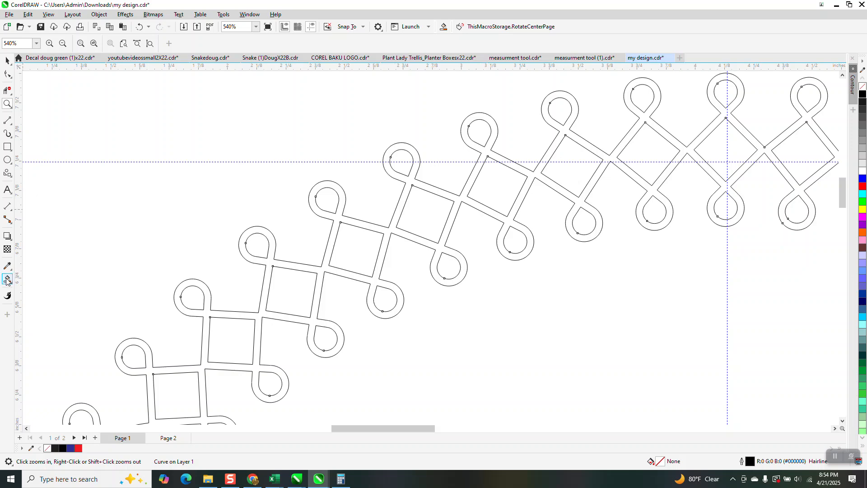
left_click(399, 214)
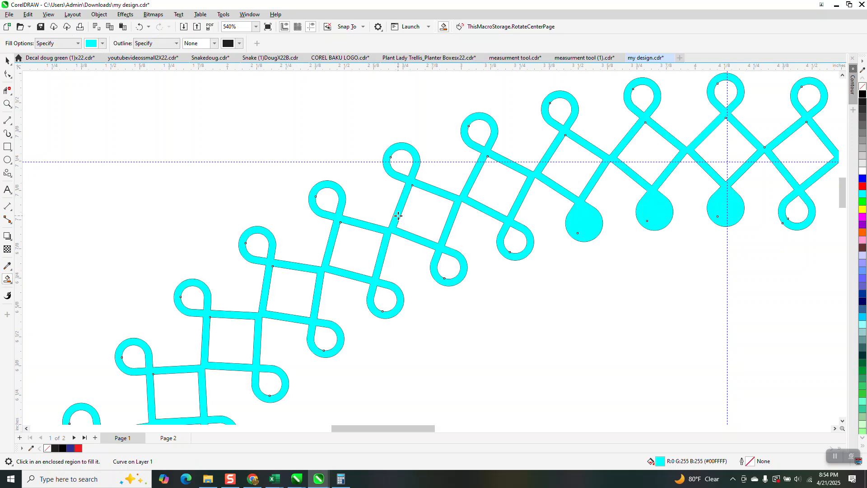
left_click(139, 27)
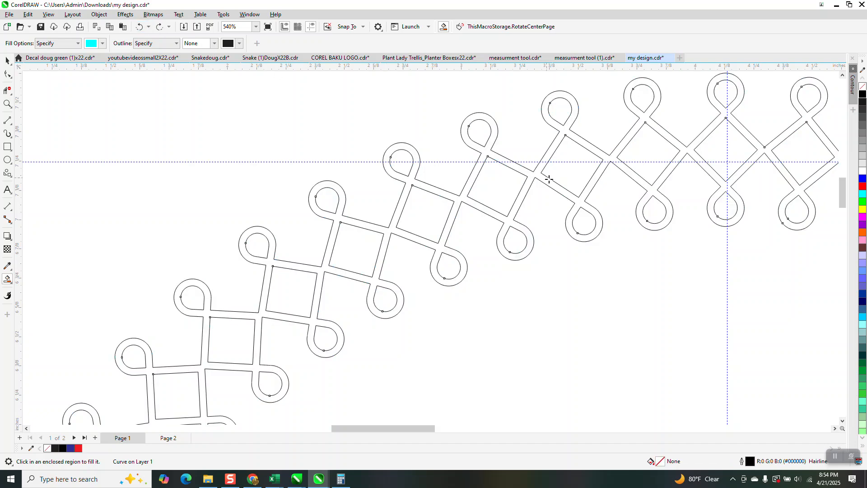
left_click(658, 214)
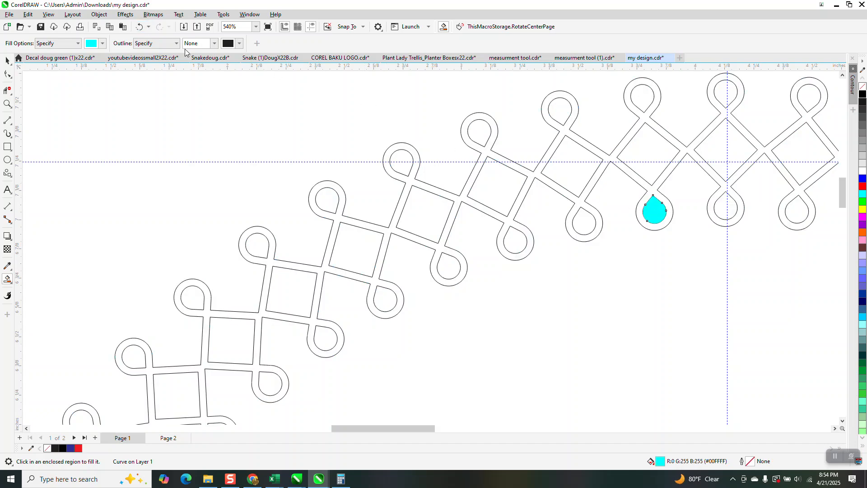
left_click(139, 26)
Try filling the ring's band in cyan once more, inspect the inner loops near the vertical guideline, and undo the fill.
left_click(654, 190)
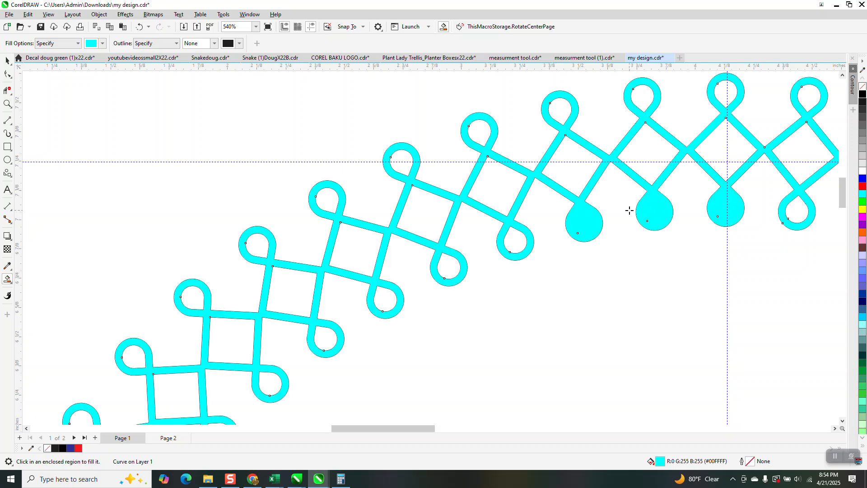
scroll(629, 211, "down", 6)
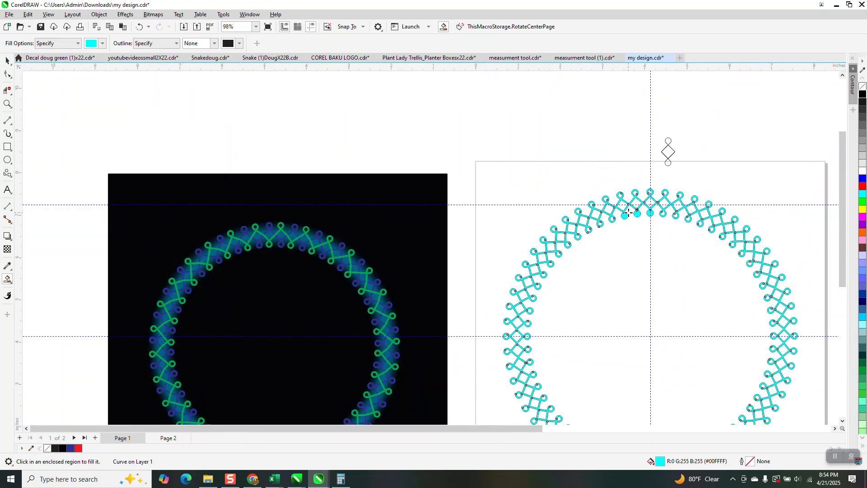
left_click(7, 103)
left_click_drag(586, 188, 694, 247)
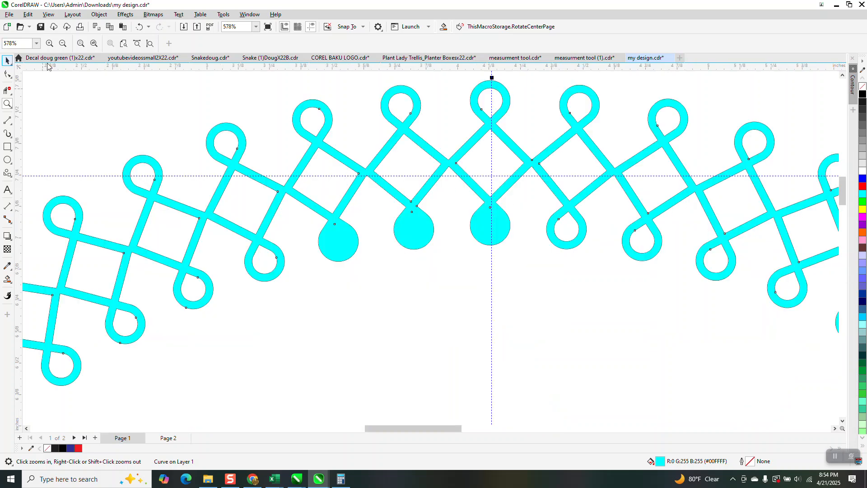
left_click(7, 60)
left_click(140, 26)
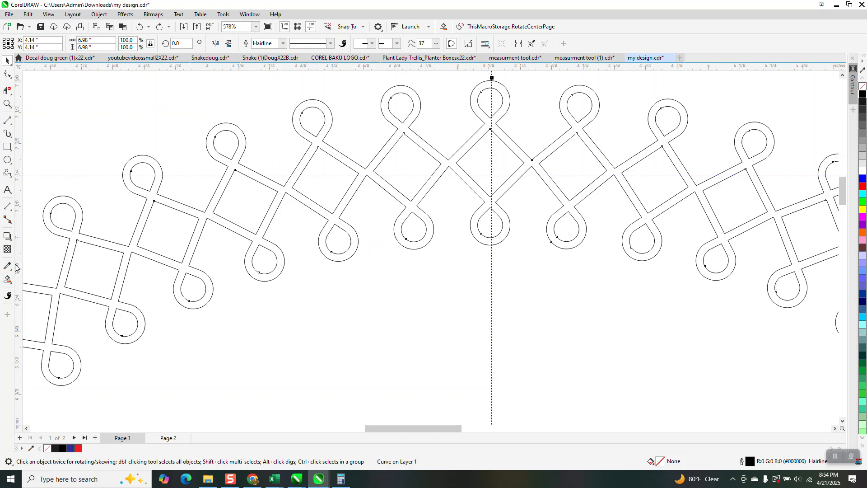
Fill the four inner loop openings around the vertical guideline with cyan using Smart Fill.
left_click(8, 279)
left_click(331, 242)
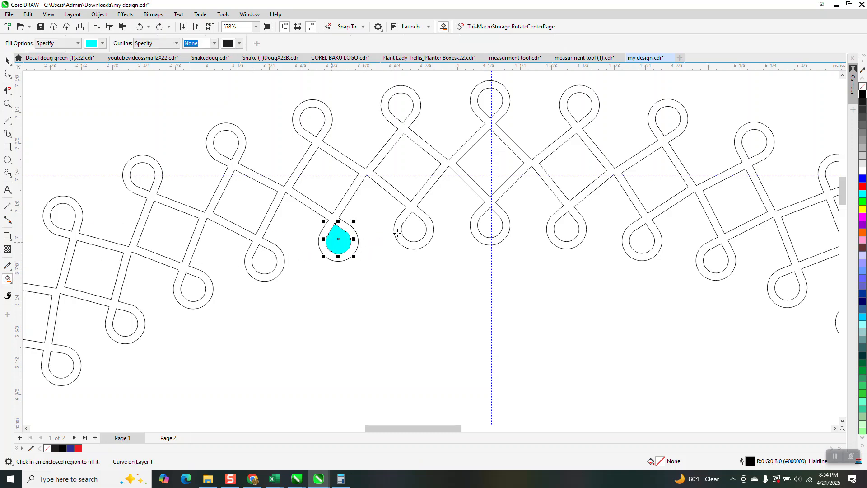
left_click(413, 230)
left_click(490, 225)
left_click(564, 228)
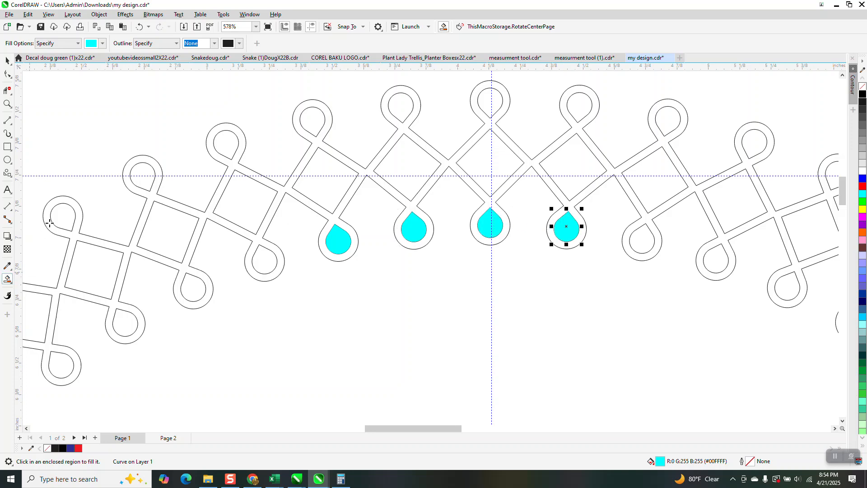
Change the Smart Fill colour to blue and fill the band of the entire ring.
left_click(103, 43)
left_click(130, 100)
left_click(324, 126)
left_click(327, 122)
scroll(406, 169, "down", 4)
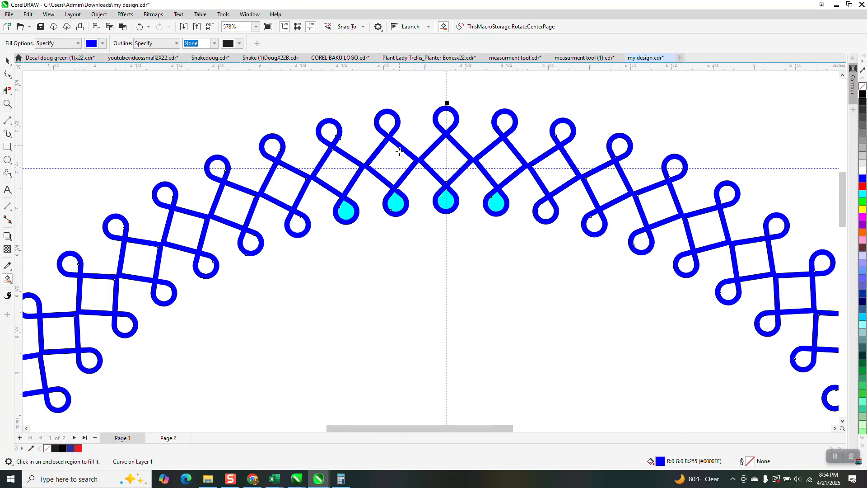
scroll(407, 169, "down", 1)
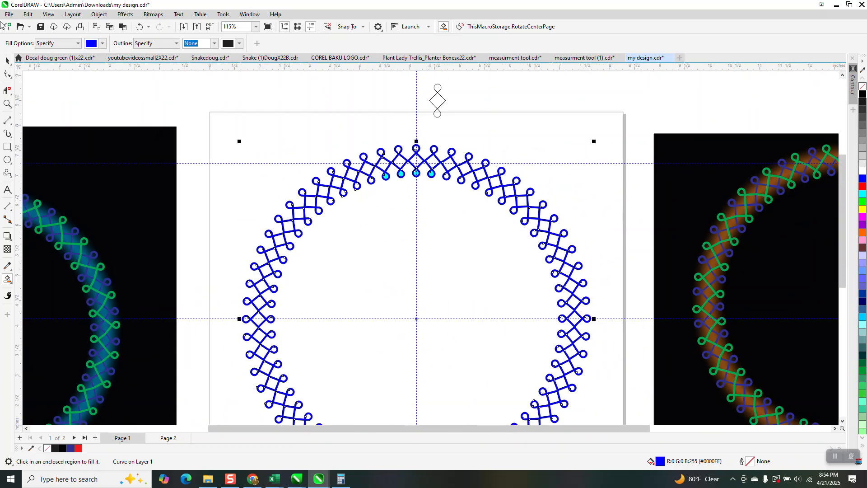
Set the nudge distance to 25 inches and nudge the blue filled ring down off the page.
left_click(8, 60)
left_click(321, 88)
left_click(319, 46)
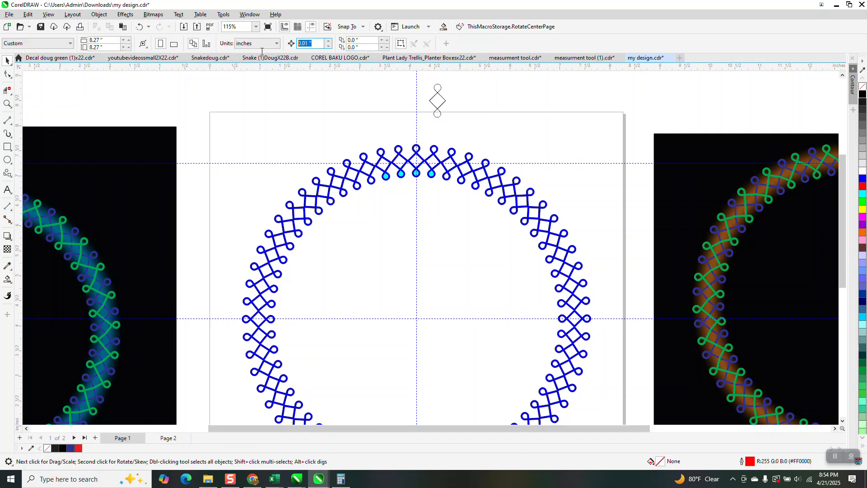
type("25")
left_click(468, 163)
key("Down")
left_click(470, 167)
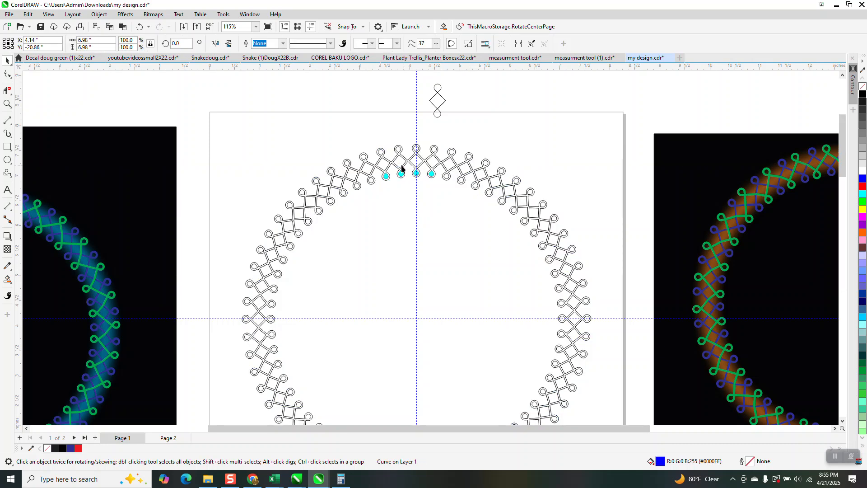
Delete the cyan loop fills and the original outline ring, and centre the blue ring on the page.
left_click_drag(392, 186, 444, 207)
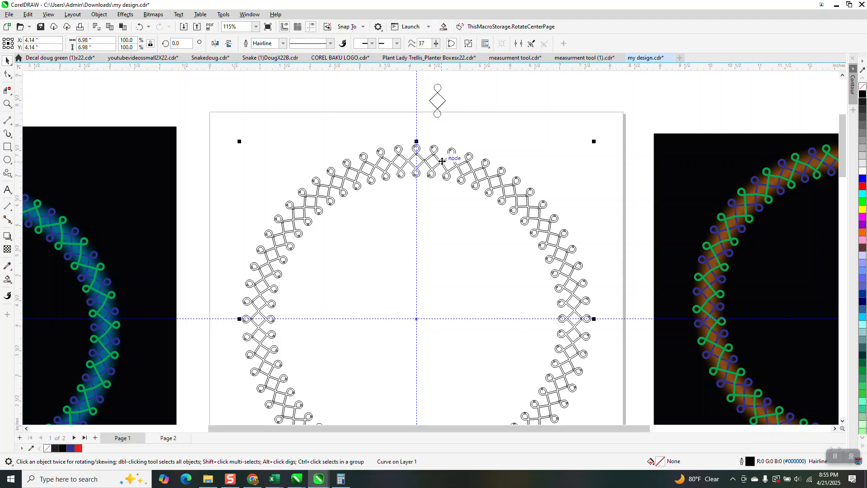
key("Delete")
scroll(441, 161, "down", 3)
scroll(433, 180, "down", 5)
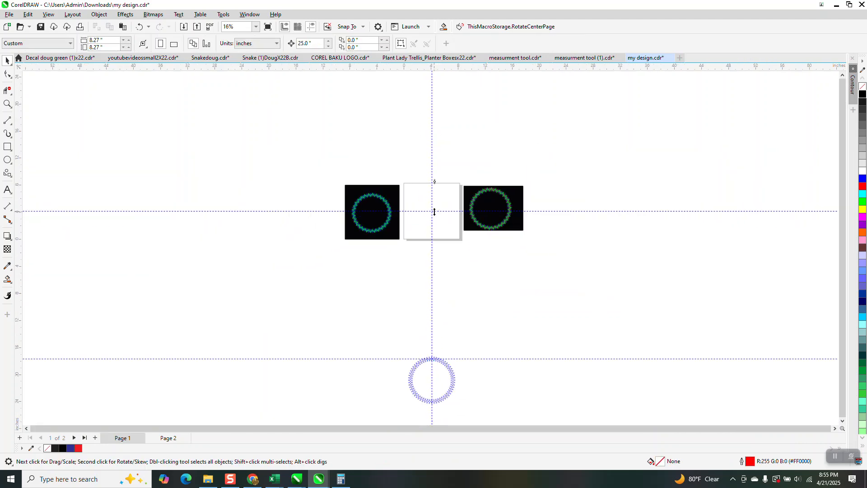
left_click(433, 347)
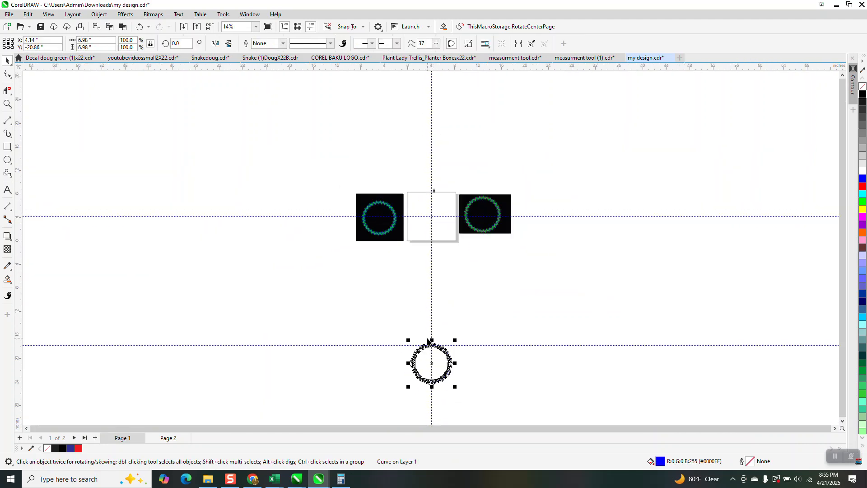
key("p")
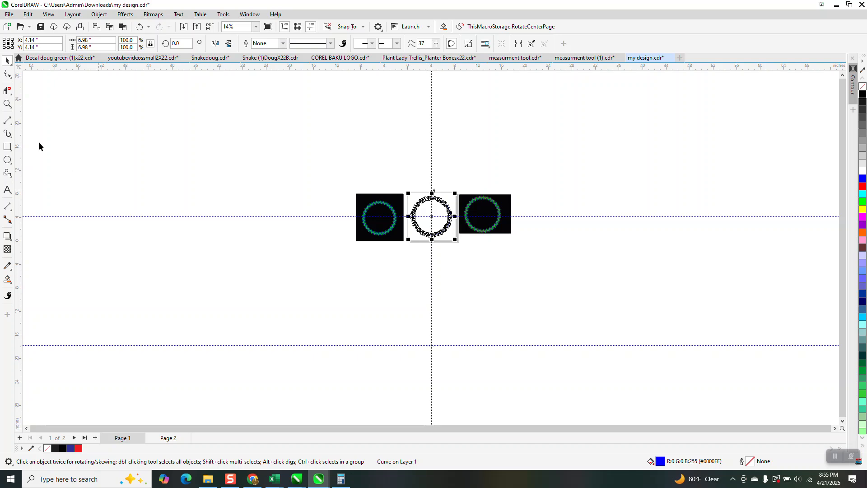
Inspect the blue ring's loops and crossings up close, and compare the ring with the reference images.
left_click(8, 104)
left_click_drag(405, 192, 470, 240)
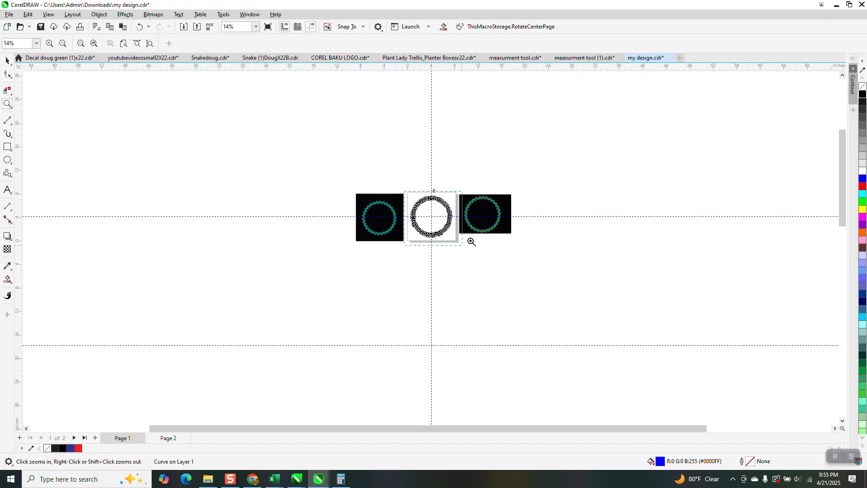
left_click_drag(395, 105, 442, 144)
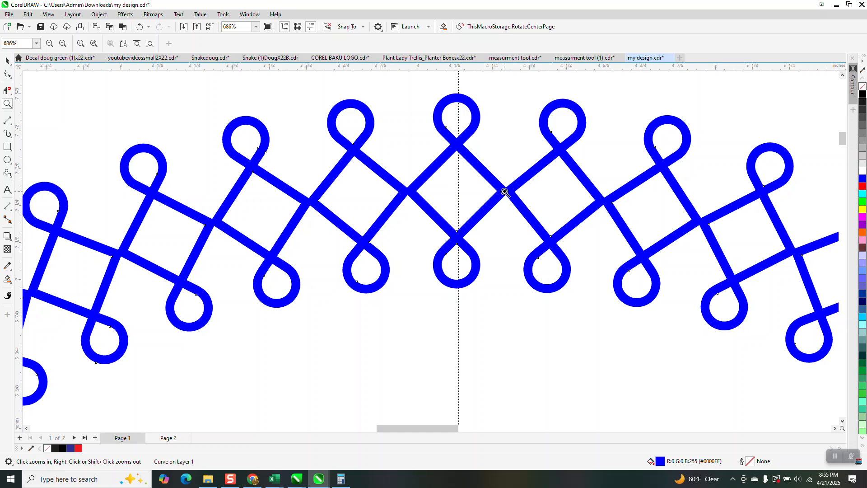
scroll(504, 192, "down", 5)
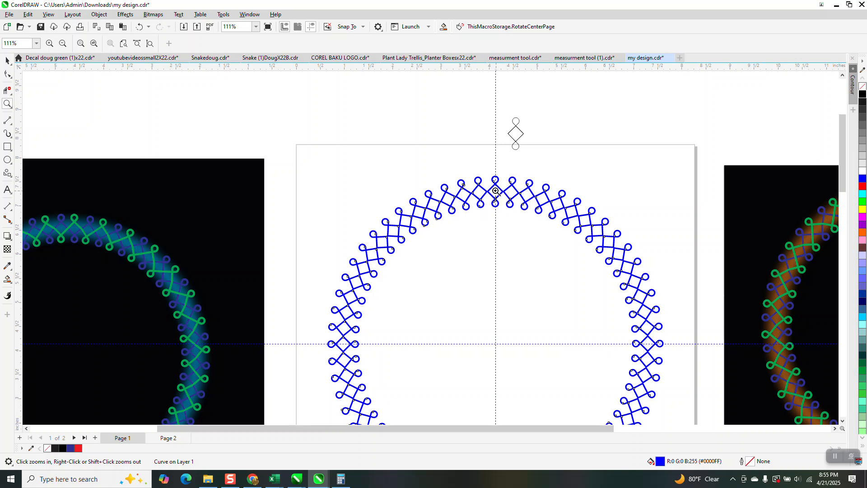
Undo the blue and cyan fills and the weld, back to the ring of separate overlapping outline motifs.
left_click(139, 27)
left_click(139, 28)
left_click(139, 28)
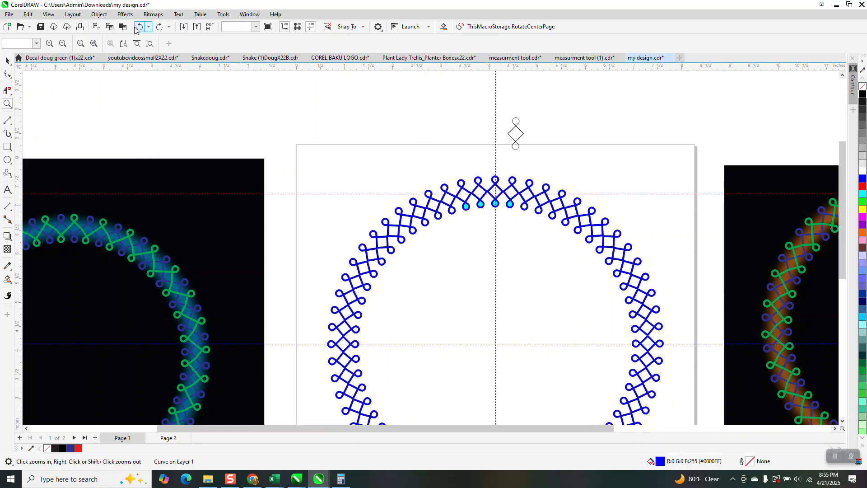
left_click(136, 28)
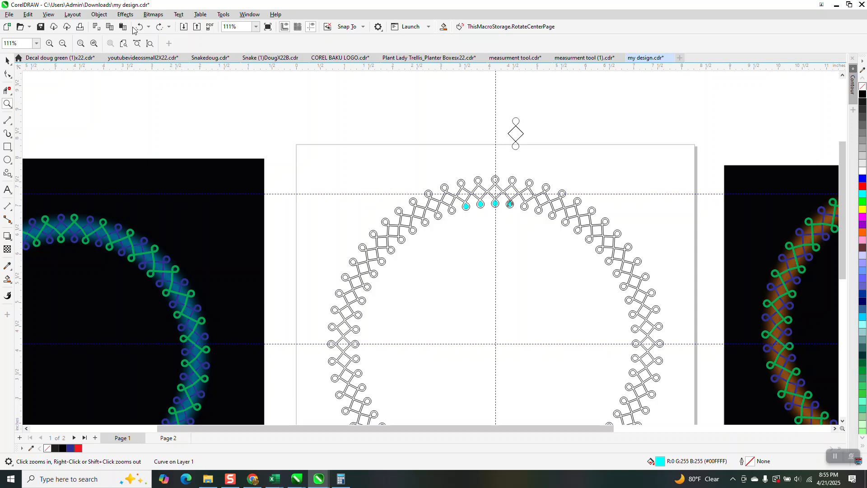
left_click(140, 28)
left_click(139, 28)
left_click(140, 28)
left_click(140, 28)
left_click(139, 26)
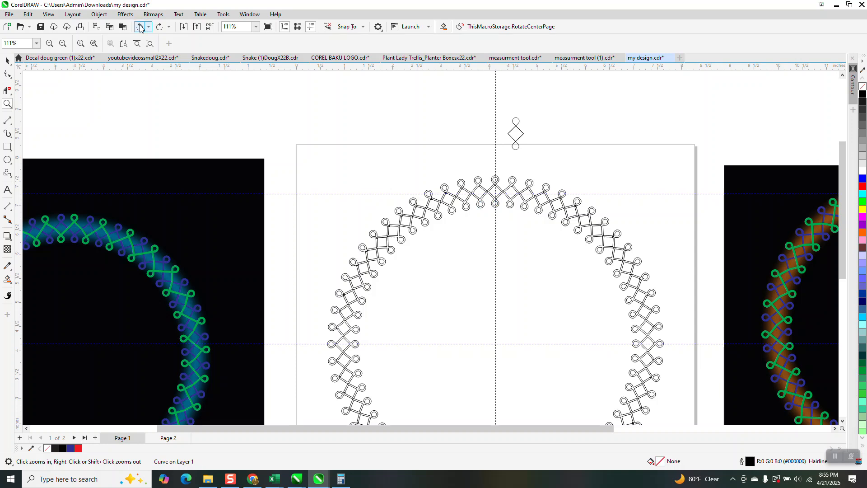
left_click(139, 26)
left_click(140, 26)
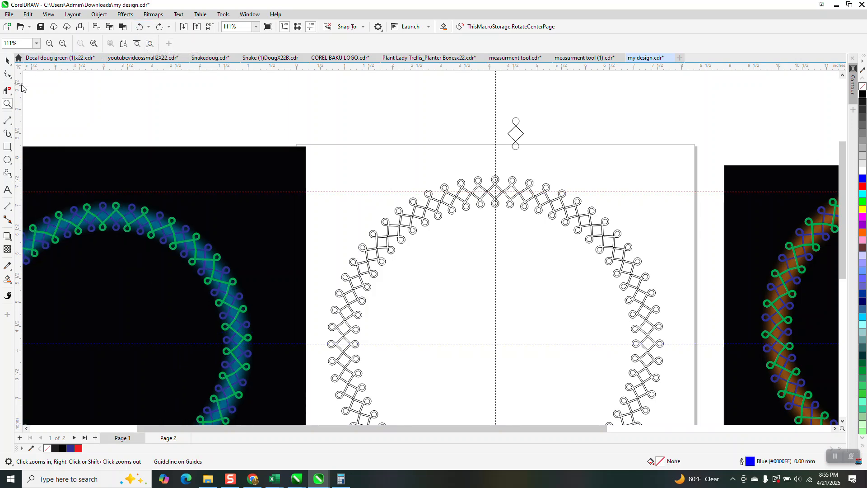
Try filling the band of the motif two places left of the topmost one with blue Smart Fill, and undo the fill.
left_click_drag(455, 197, 490, 216)
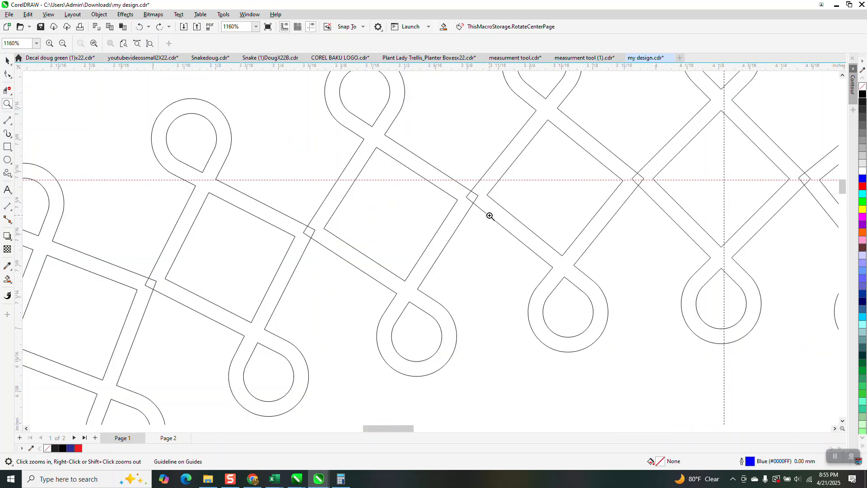
scroll(470, 197, "down", 5)
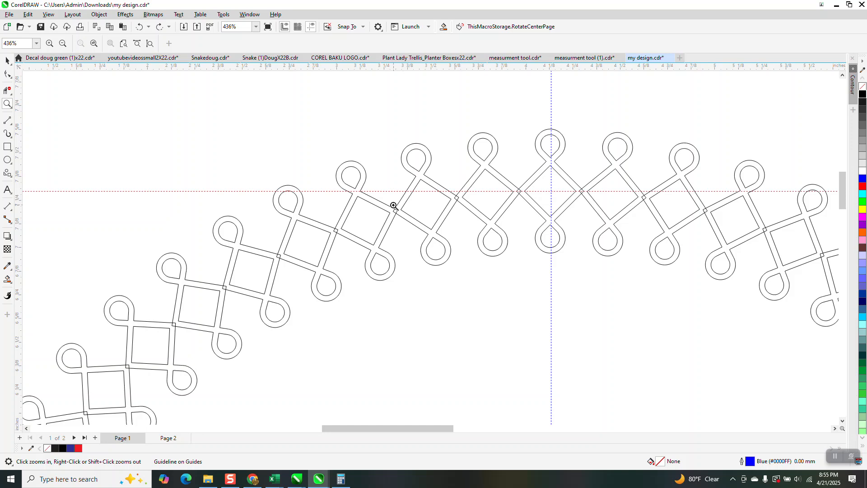
left_click(7, 61)
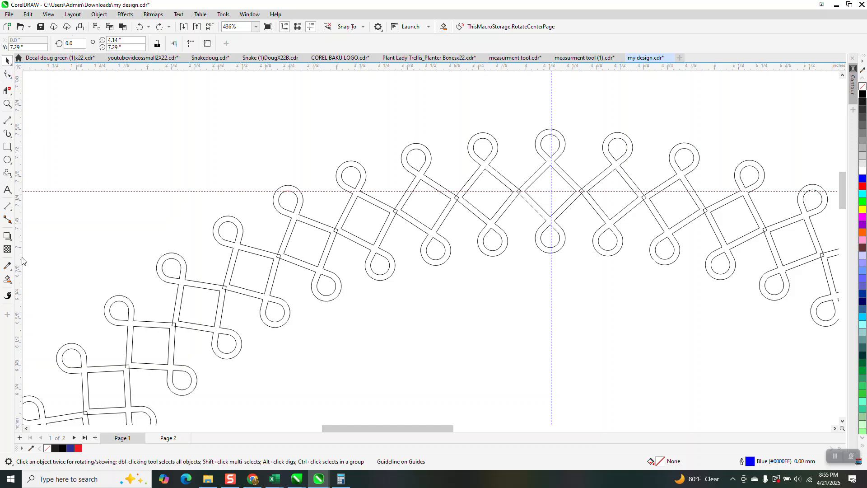
left_click(8, 279)
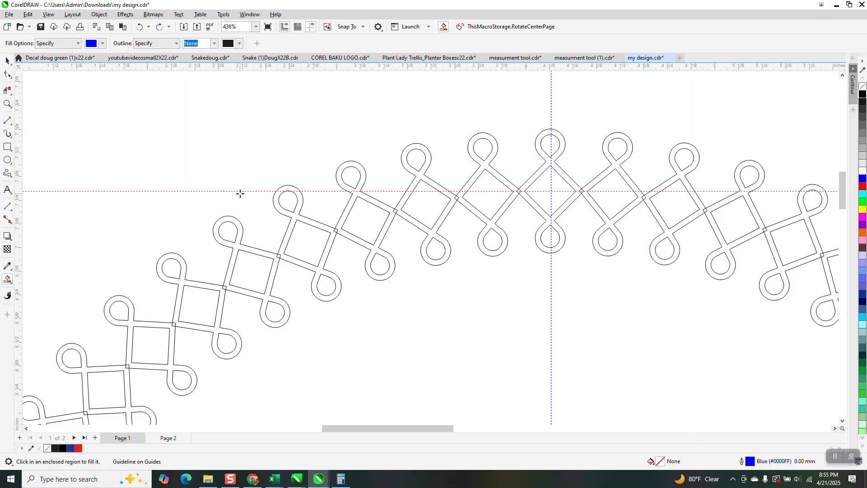
left_click(428, 151)
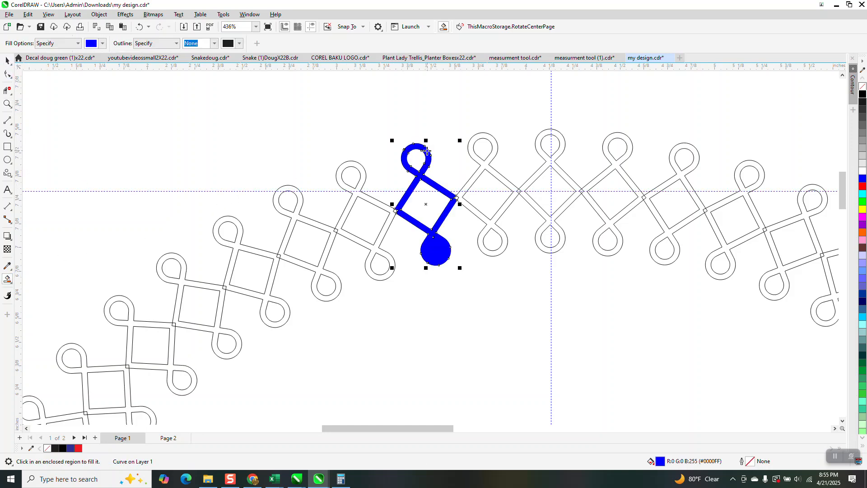
left_click(140, 27)
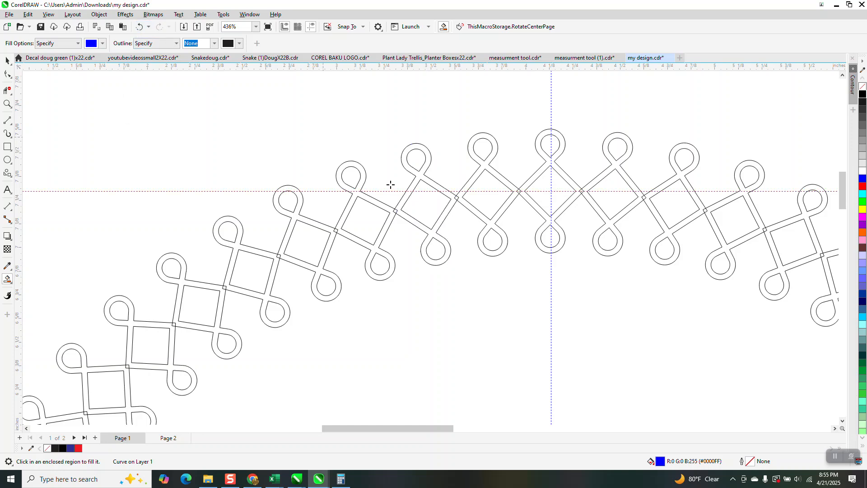
Fill the lower loop and the band of the second motif left of the topmost one in blue, and delete the loop's fill.
left_click(430, 245)
left_click(447, 192)
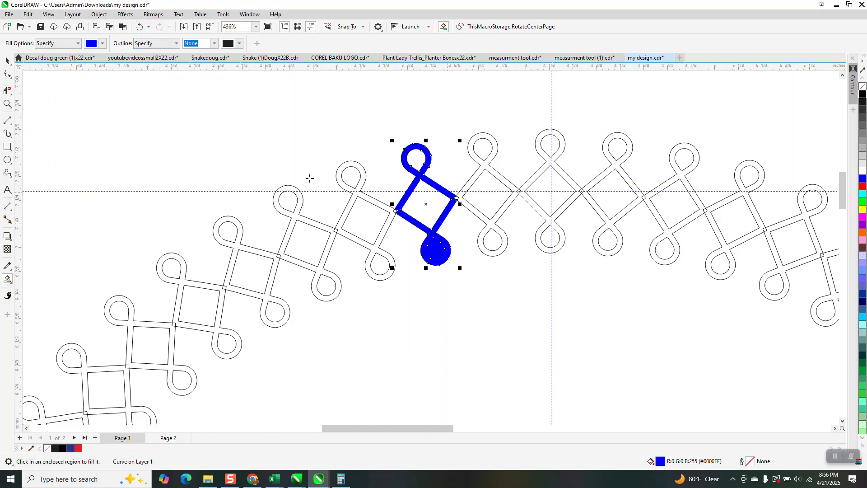
left_click(7, 60)
left_click(427, 314)
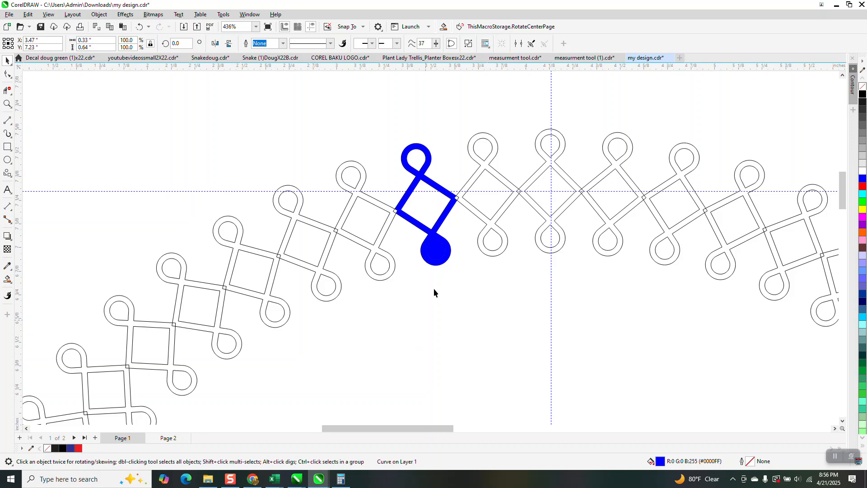
left_click(438, 260)
left_click_drag(438, 260, 441, 269)
key("Delete")
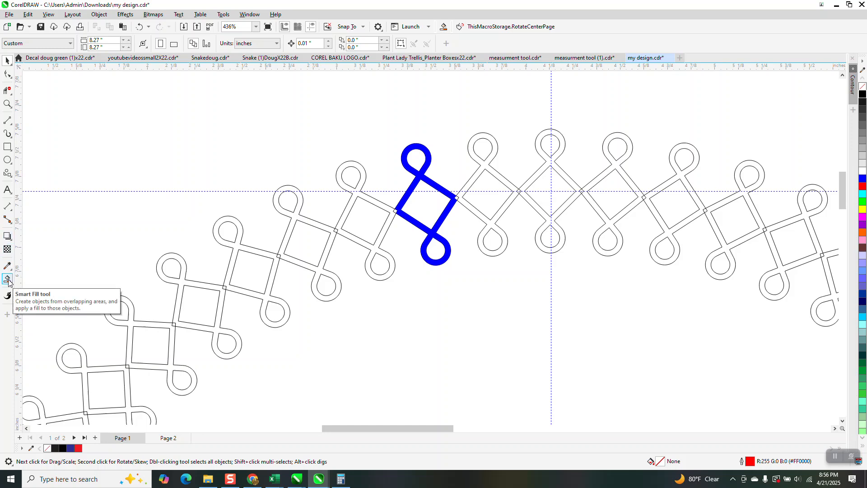
Undo the deletion of the loop's fill and the blue fill of the motif's band.
left_click(141, 27)
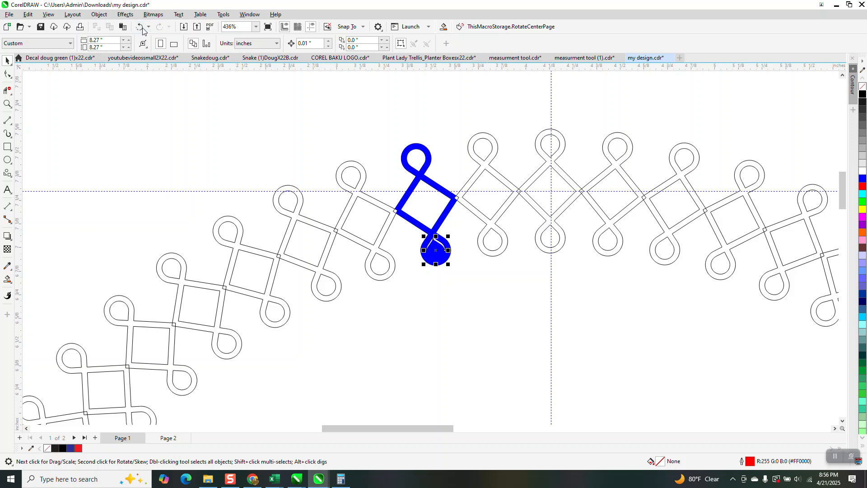
left_click(144, 30)
left_click(145, 30)
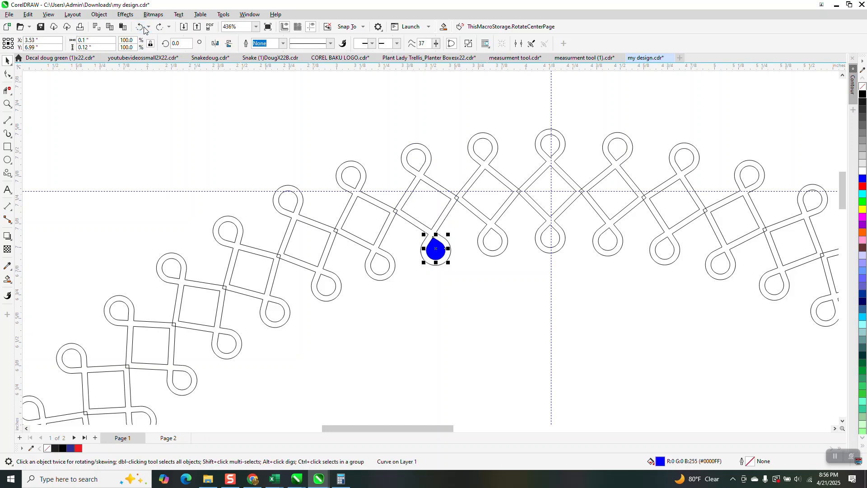
Remove the motif's corner segments protruding into its right-hand neighbour with Virtual Segment Delete.
left_click(7, 104)
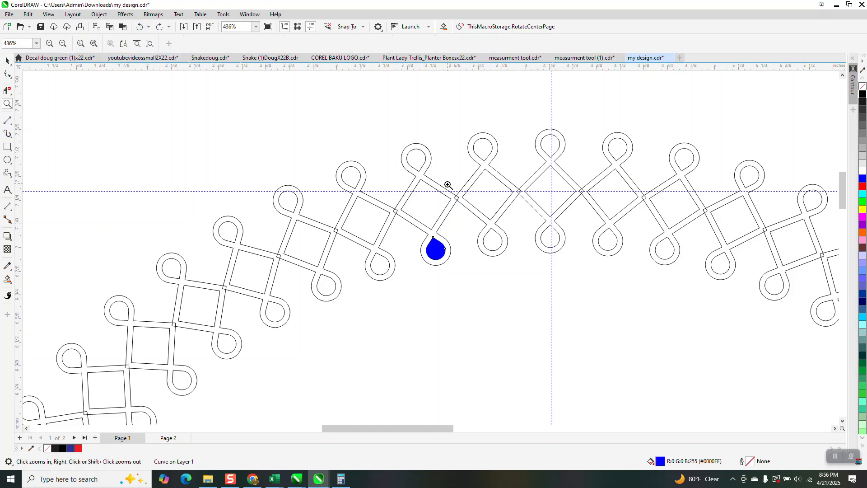
left_click_drag(445, 184, 481, 223)
left_click(10, 93)
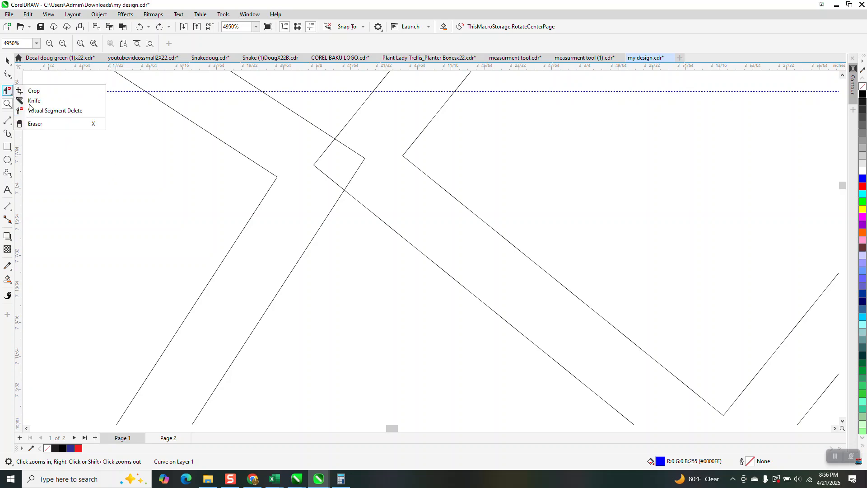
left_click(74, 111)
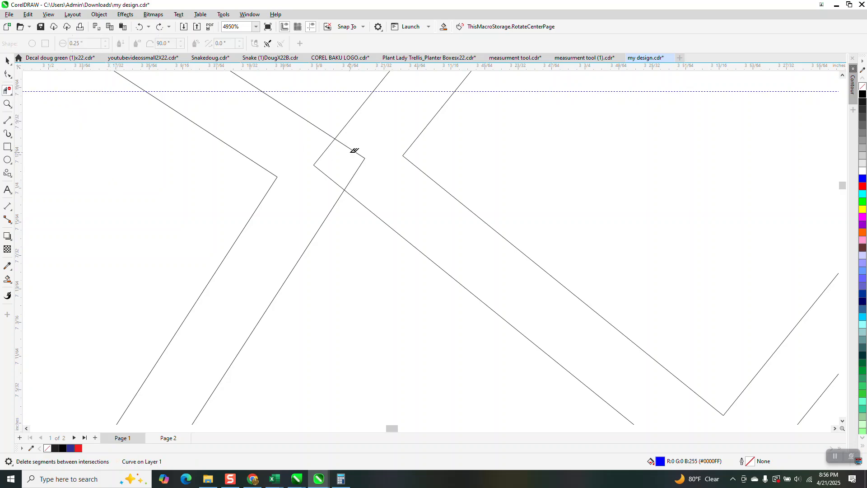
left_click(360, 167)
scroll(359, 168, "down", 2)
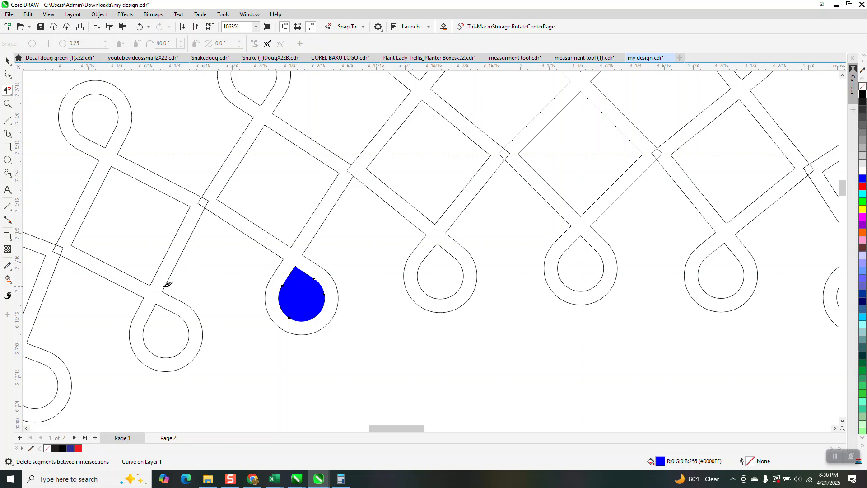
Fill the band of the trimmed motif in blue with Smart Fill and delete the separate fill inside its lower loop.
left_click(7, 279)
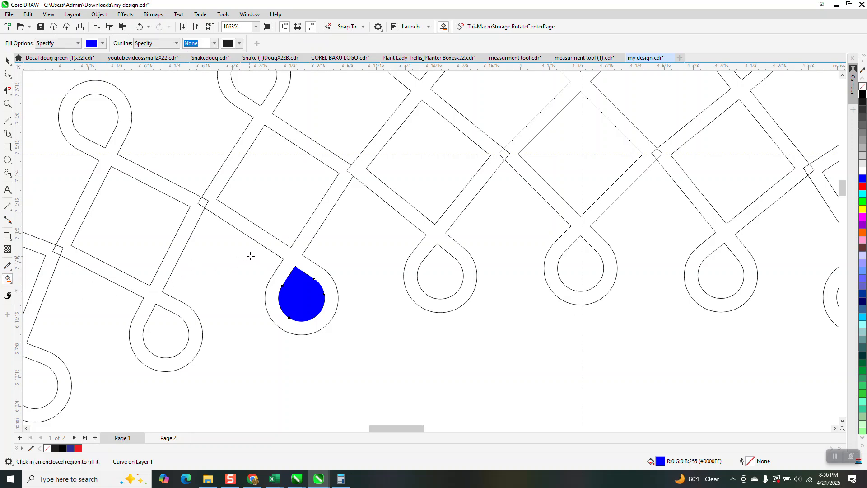
left_click(291, 252)
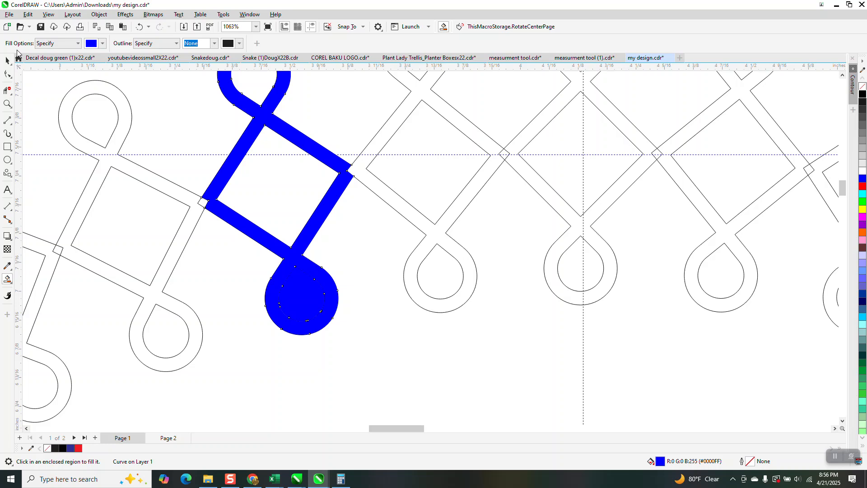
left_click(7, 60)
left_click(316, 312)
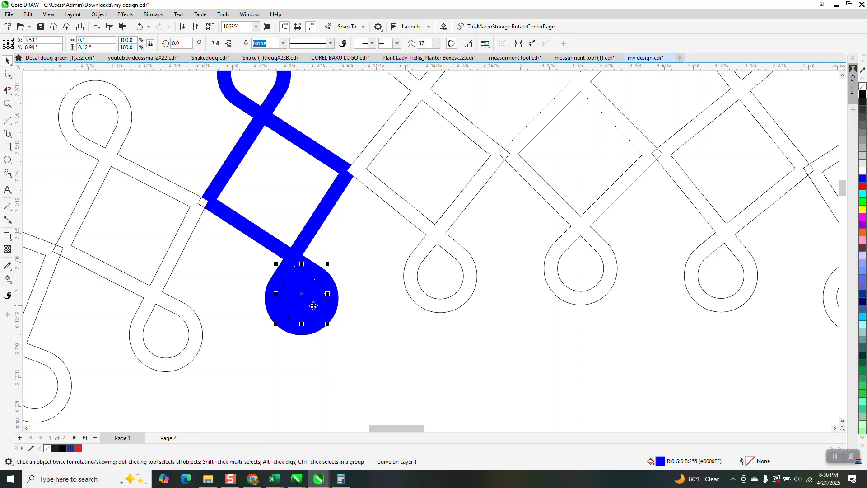
key("Delete")
Change the Smart Fill colour to cyan and fill the lower loop and the band of the motif just left of the topmost one.
key("space")
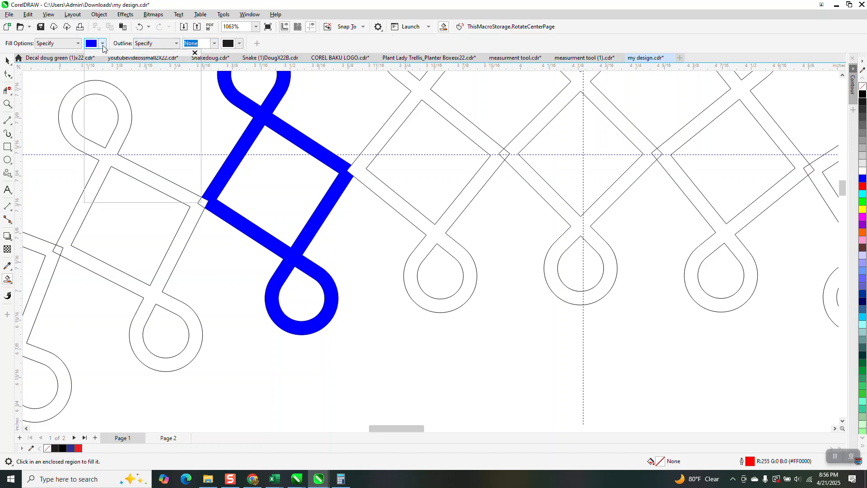
left_click(103, 43)
left_click(150, 101)
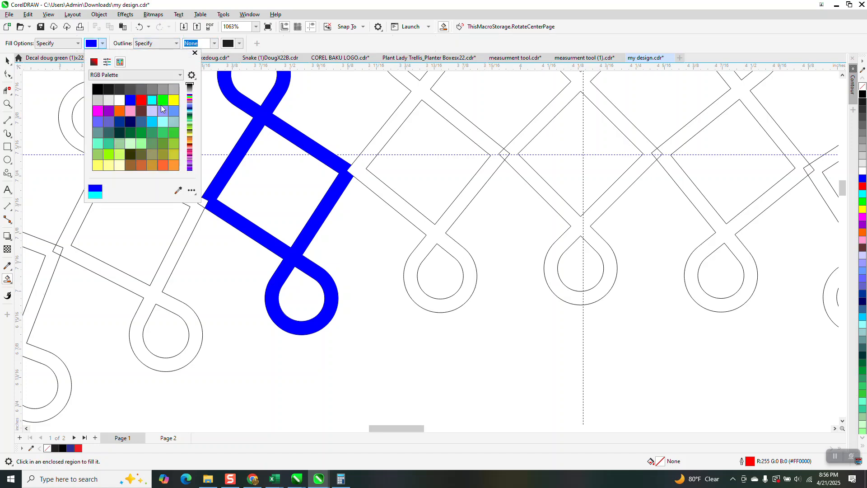
left_click(381, 193)
left_click(382, 189)
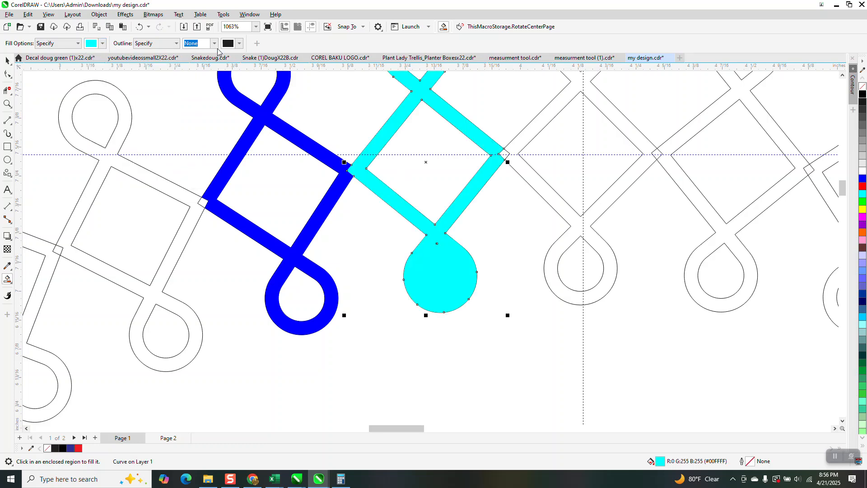
left_click(140, 28)
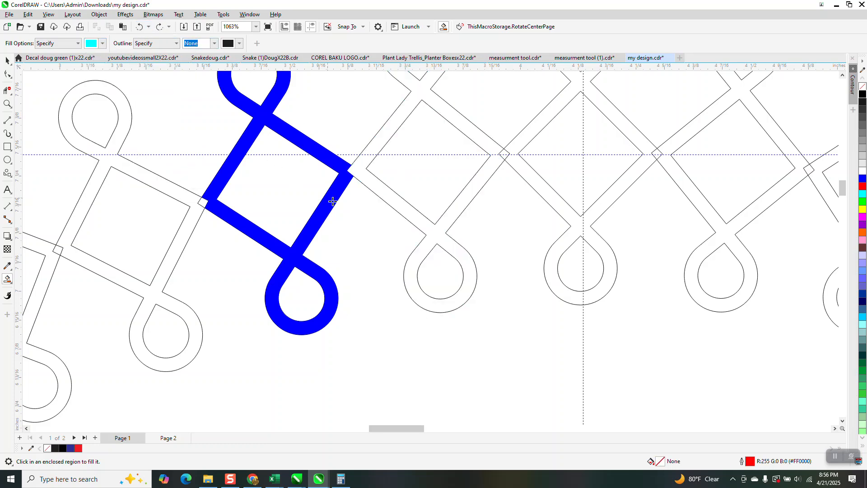
left_click(443, 263)
left_click(457, 209)
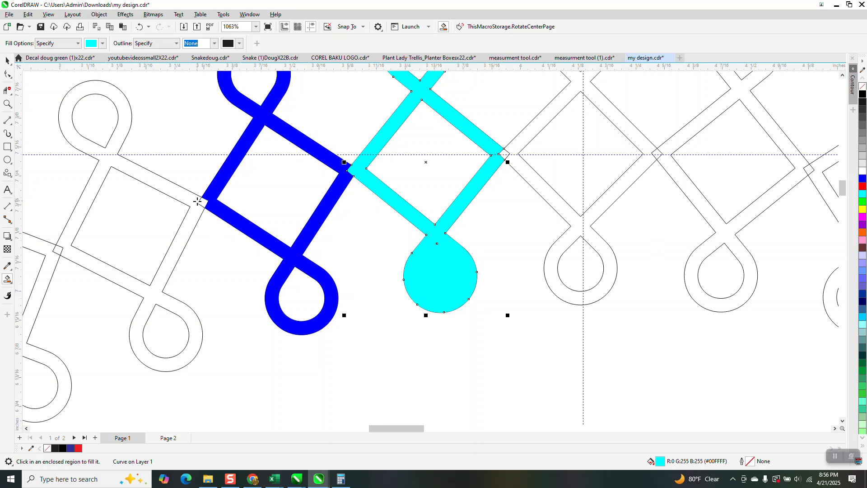
Nudge the cyan band fill to the right off its motif and delete it, keeping the cyan loop fill.
left_click(8, 60)
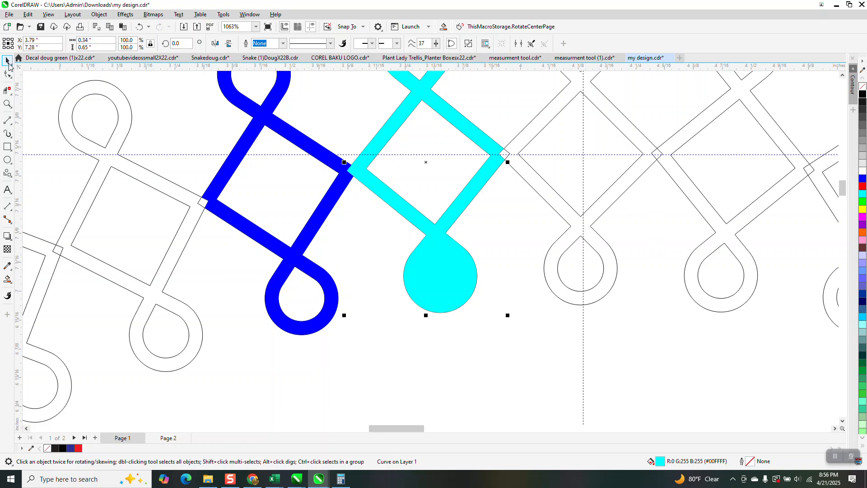
left_click(447, 271)
left_click(506, 287)
left_click(439, 285)
key("Right")
key("Right")
key("Right")
key("Right")
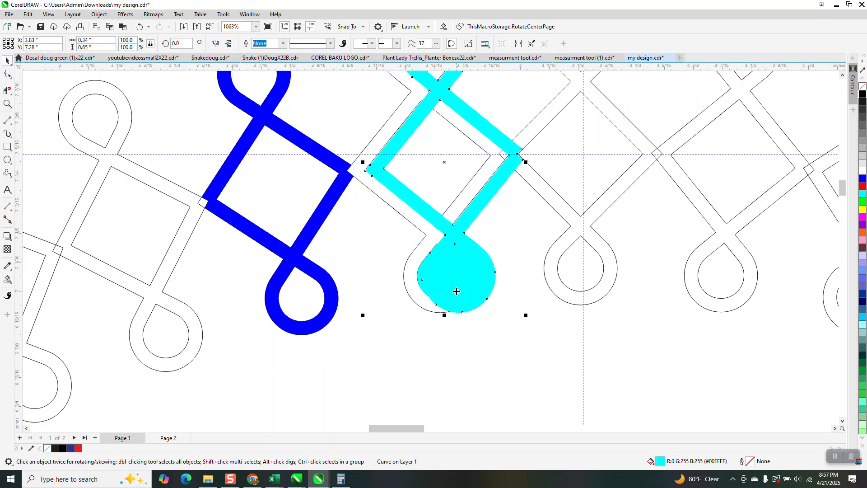
key("Right")
key("Right")
key("Right")
key("Right")
key("Right")
key("Right")
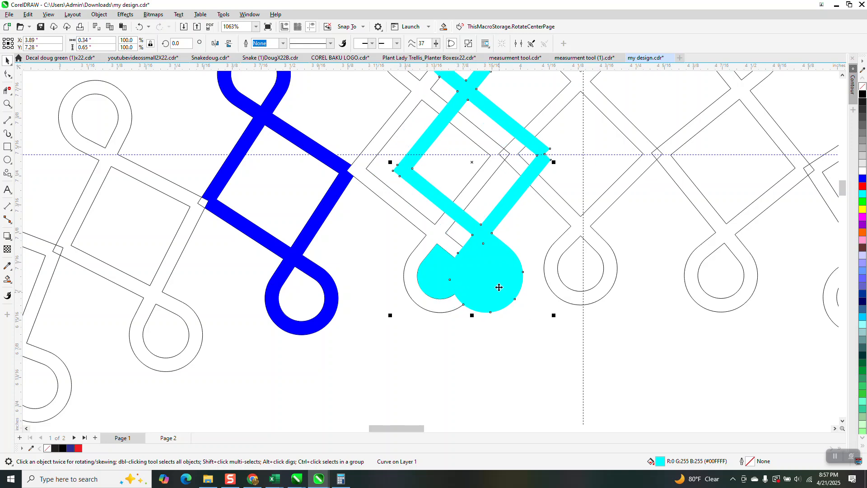
key("Delete")
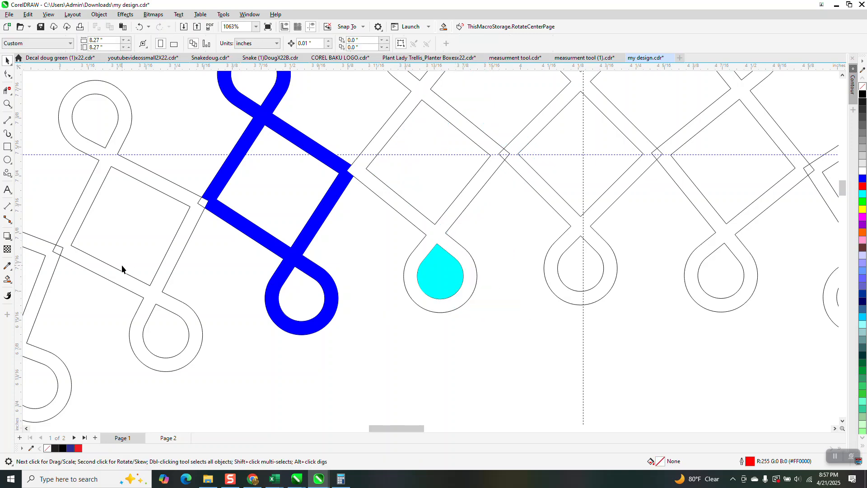
Change the Smart Fill colour to blue, try filling the band of the motif with the cyan loop, and undo the fill.
left_click(8, 280)
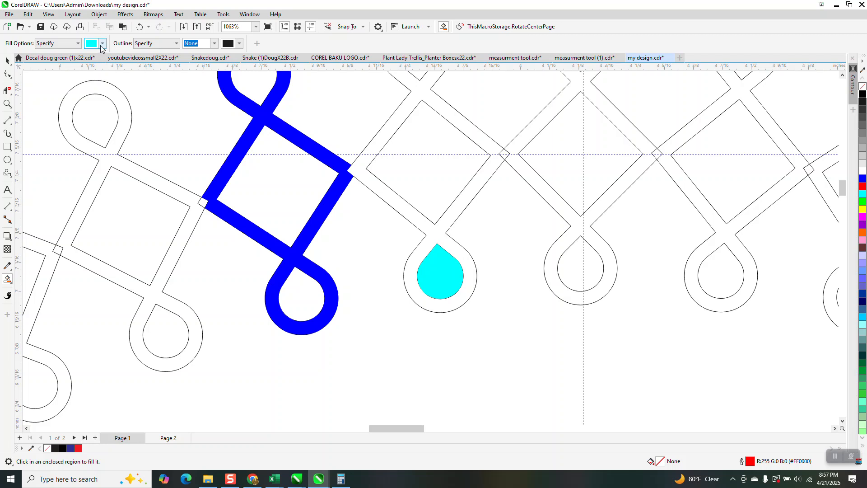
left_click(103, 43)
left_click(130, 100)
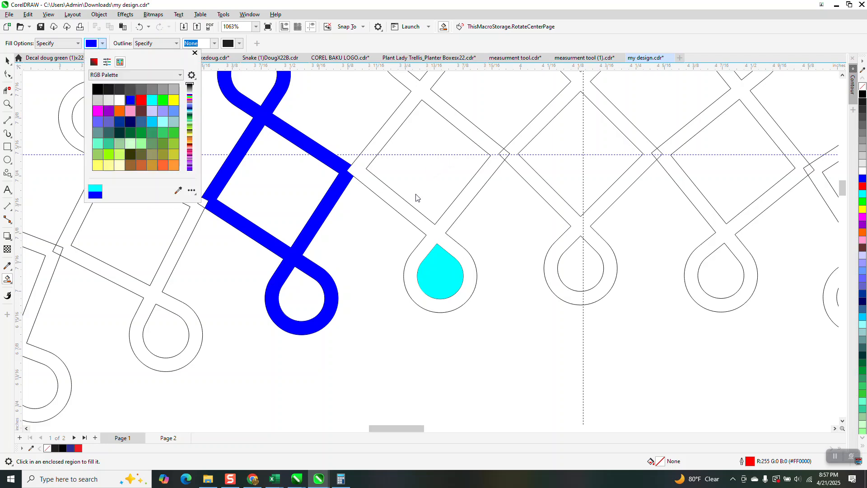
left_click(409, 212)
left_click(407, 209)
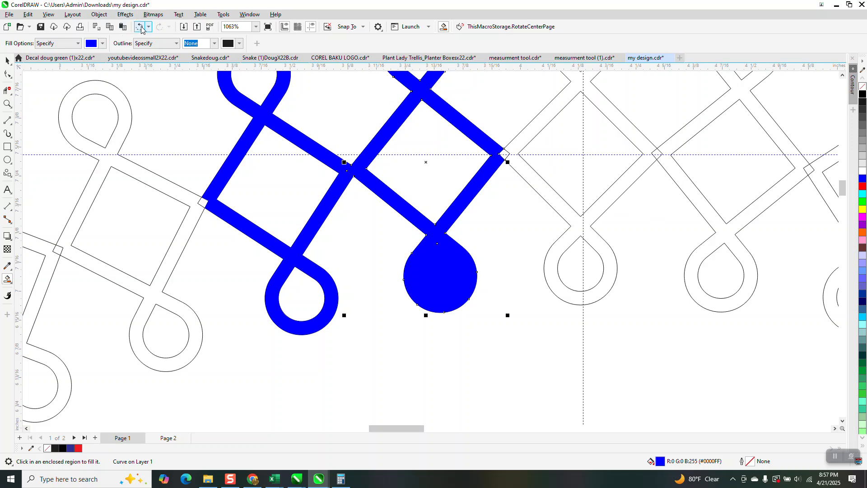
key("ctrl+z")
left_click(7, 60)
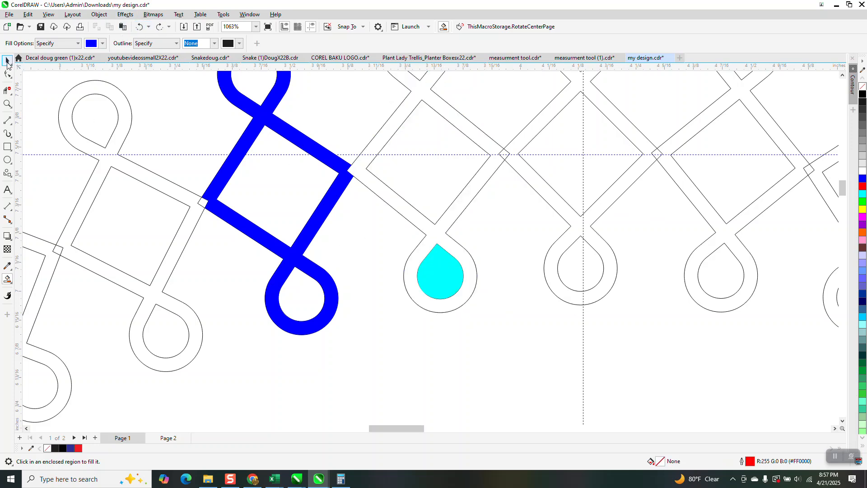
Delete the cyan fill inside the lower loop of the motif just left of the topmost one.
left_click(435, 265)
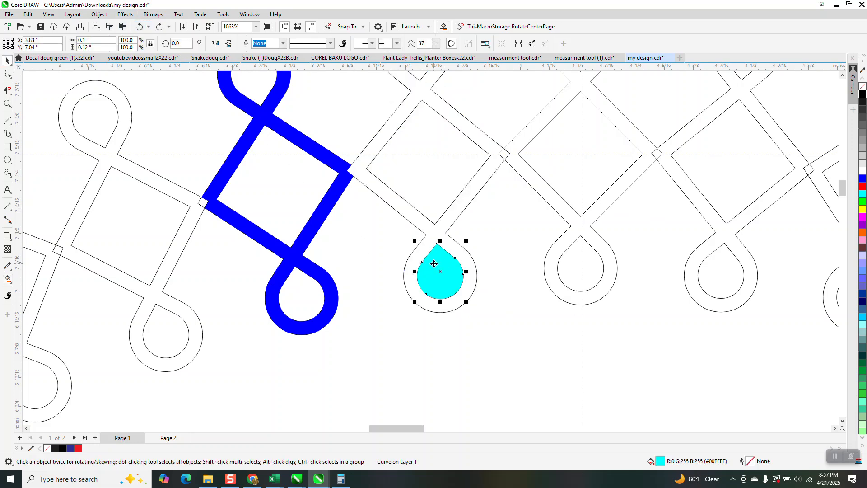
key("Delete")
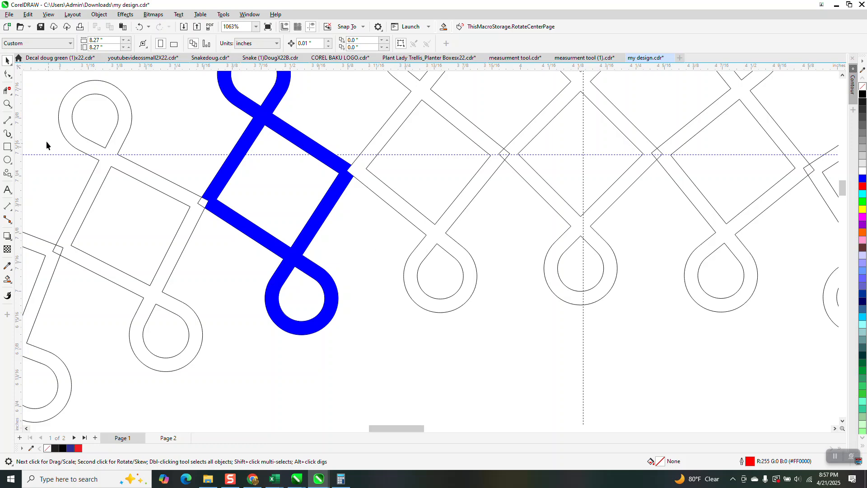
Try to join the nodes at the tip of that lower inner loop with Join Curves, using Fillet, 0.04" gap tolerance and 0.1" radius.
left_click(7, 103)
left_click_drag(425, 243, 450, 253)
scroll(424, 176, "down", 4)
left_click(7, 74)
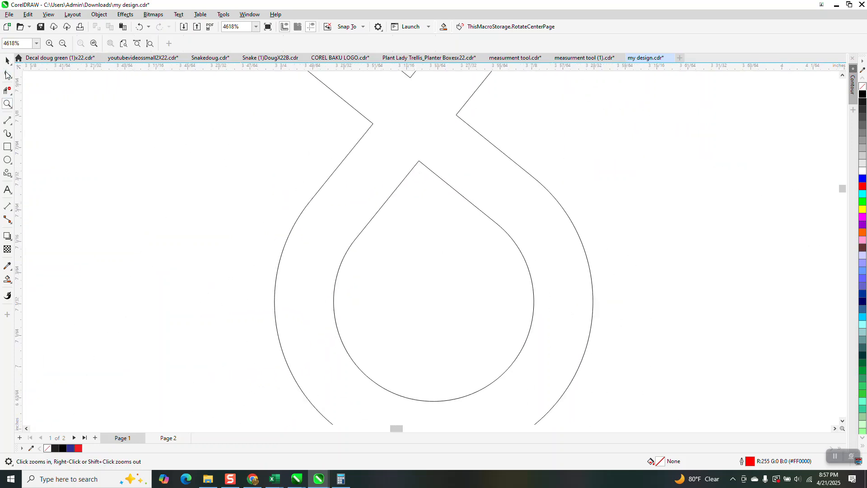
left_click(433, 174)
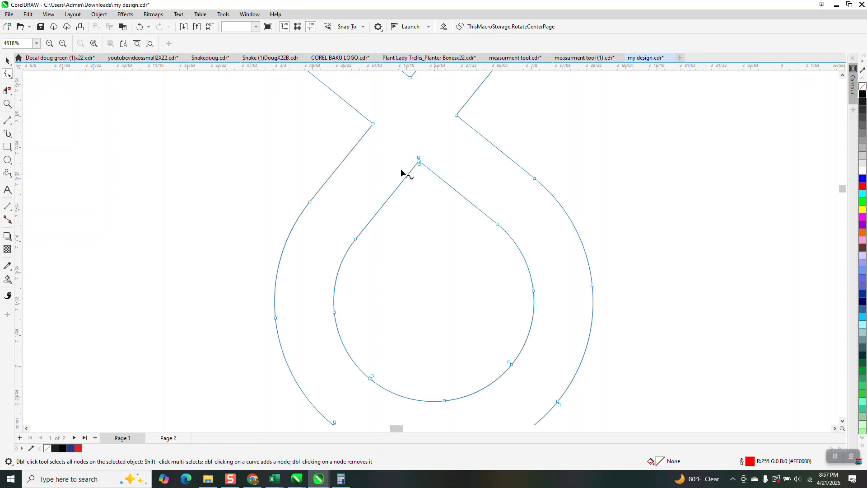
left_click_drag(403, 151, 444, 196)
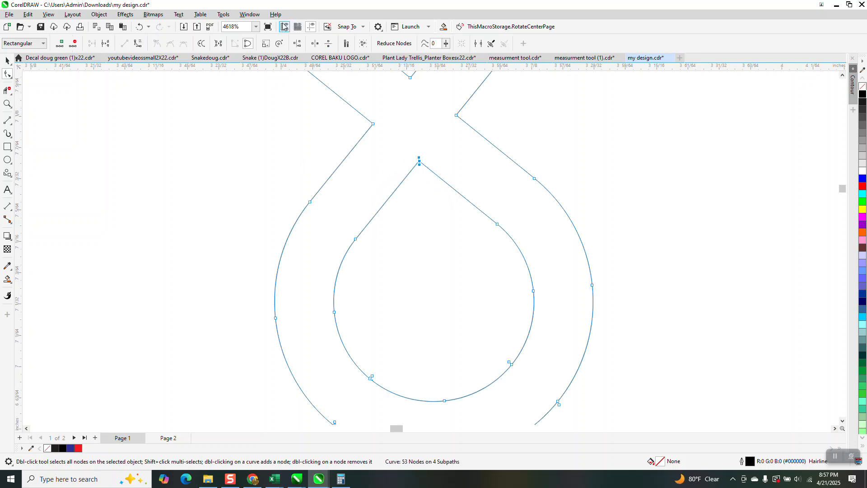
left_click(249, 14)
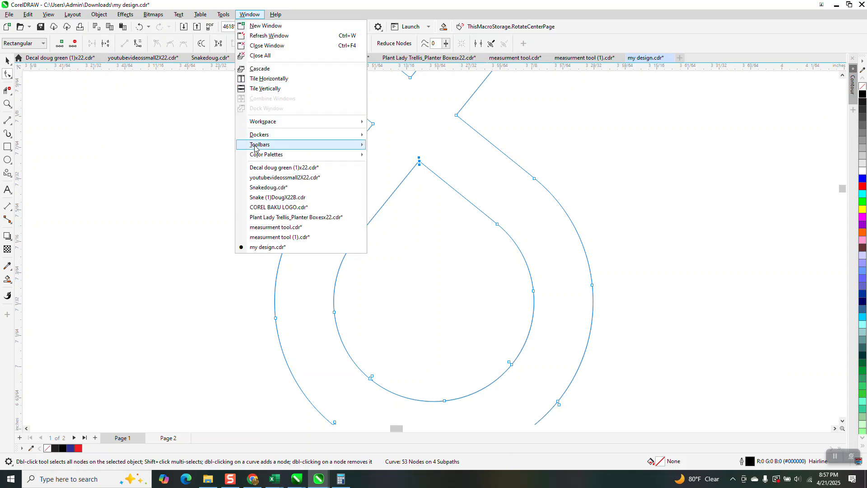
mouse_move(260, 135)
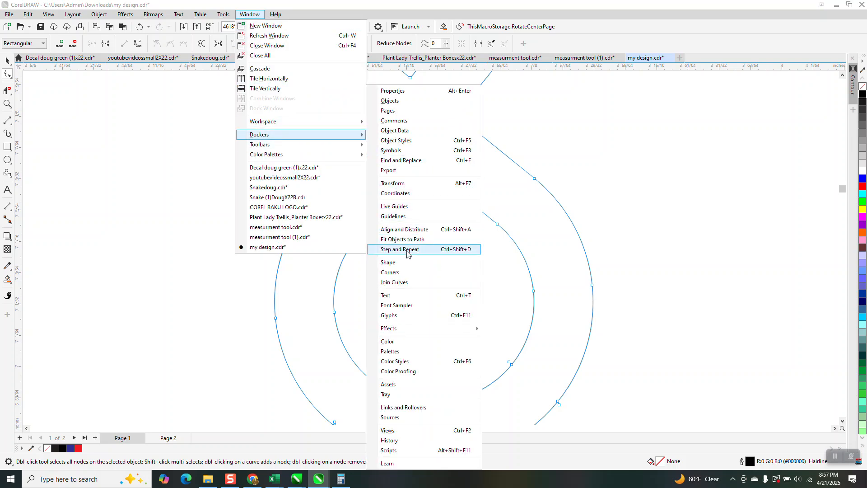
left_click(404, 282)
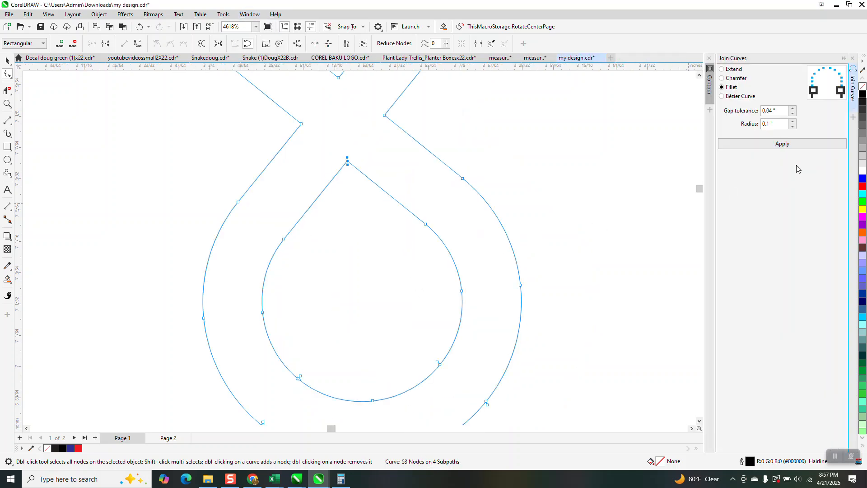
left_click_drag(340, 143, 360, 175)
left_click(791, 145)
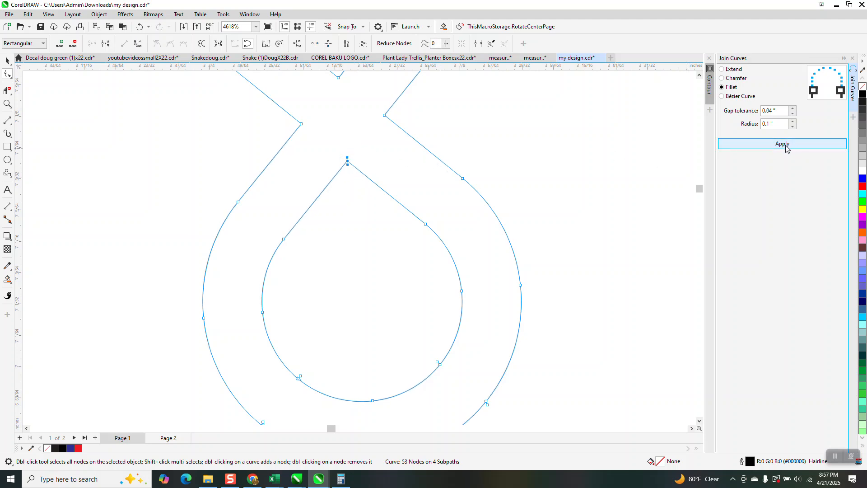
Delete the middle node of the tiny notch at the tip of the lower inner loop.
left_click(7, 104)
left_click_drag(343, 157, 361, 176)
left_click_drag(281, 171, 329, 202)
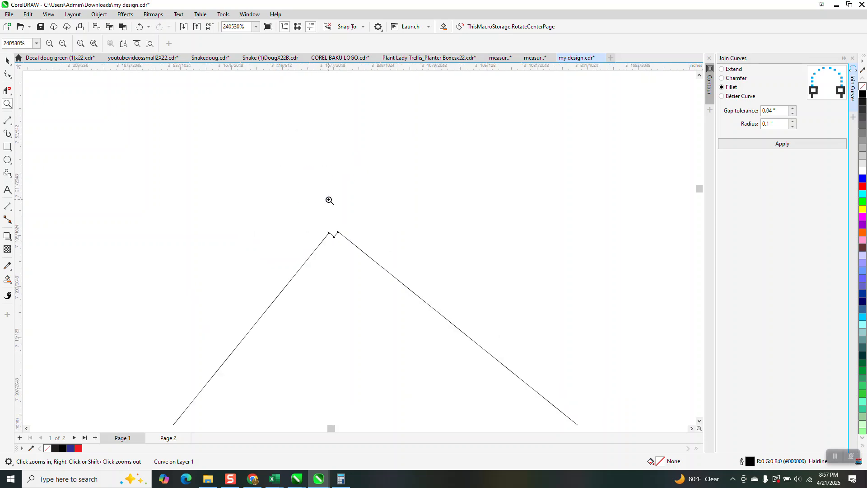
left_click(8, 75)
left_click(335, 239)
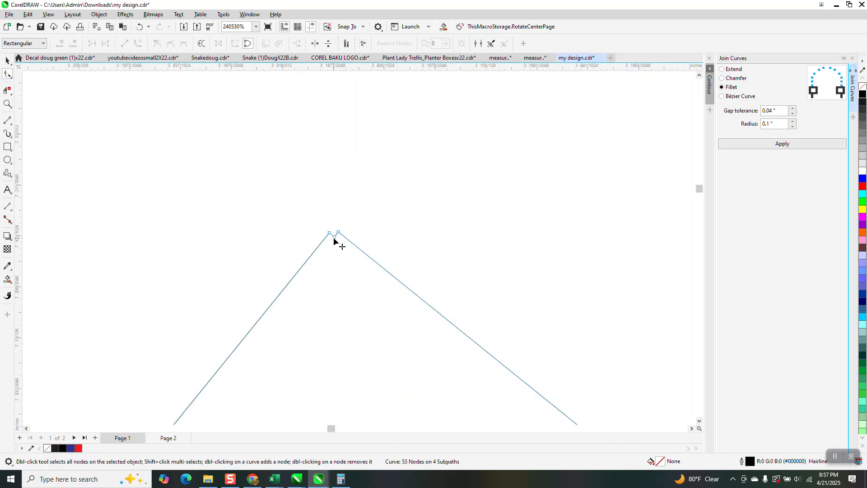
left_click(334, 240)
key("Delete")
scroll(337, 226, "down", 1)
scroll(337, 228, "down", 15)
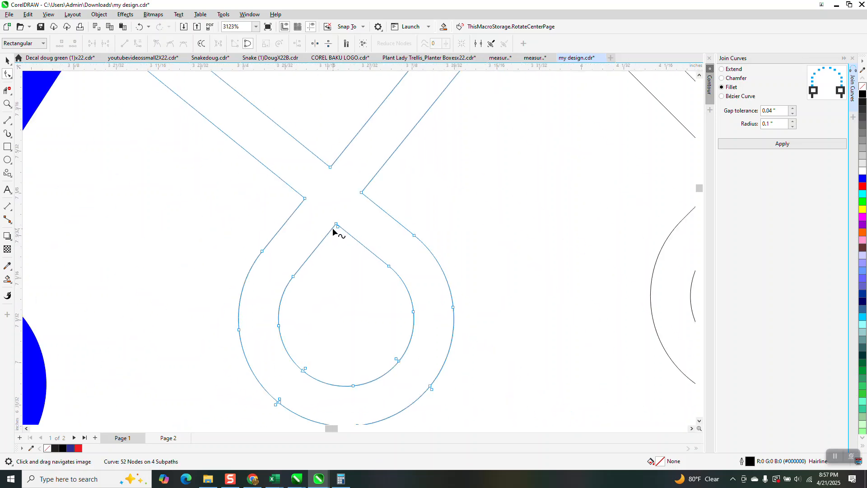
Undo the stray blue fill inside the lower loop and fill the motif's band in blue with Smart Fill.
left_click(7, 279)
left_click(312, 298)
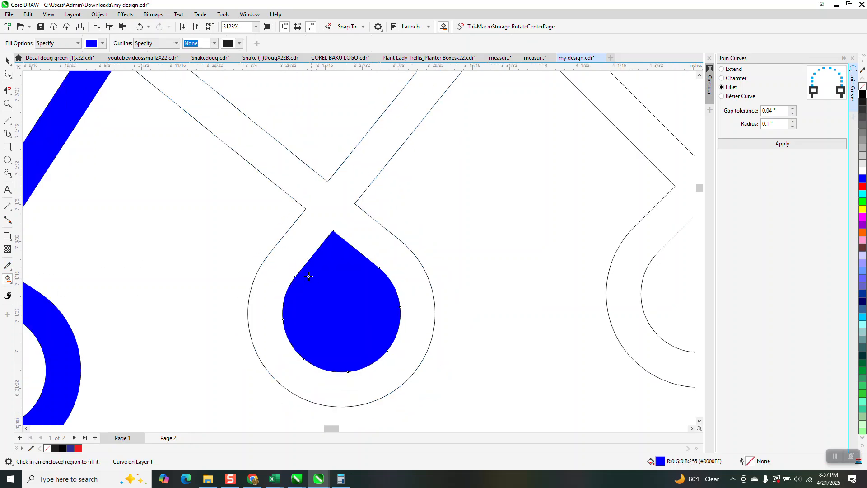
scroll(311, 299, "down", 2)
left_click(140, 30)
left_click(300, 199)
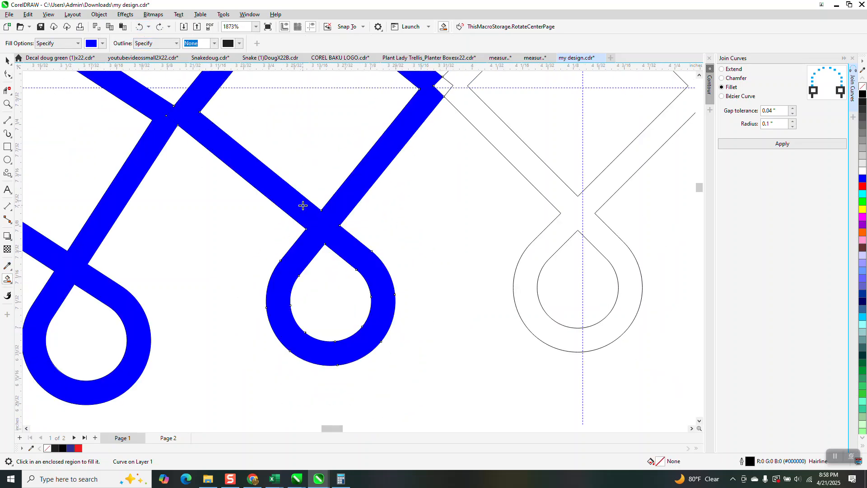
scroll(402, 251, "down", 4)
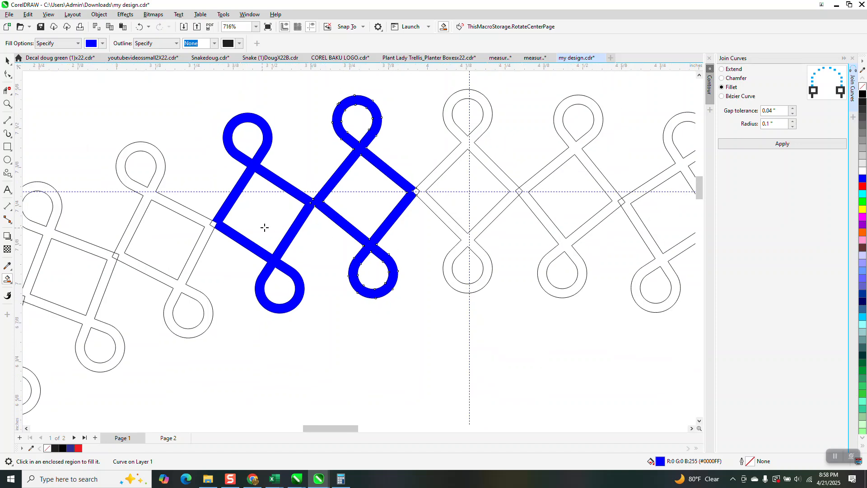
Recolour the new band fill cyan, and remove the fill from the neighbouring motif's blue band.
left_click(7, 60)
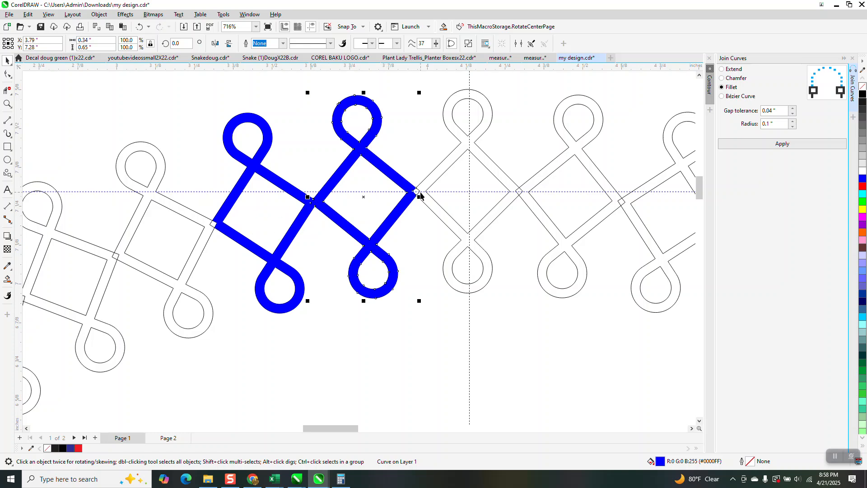
left_click(862, 195)
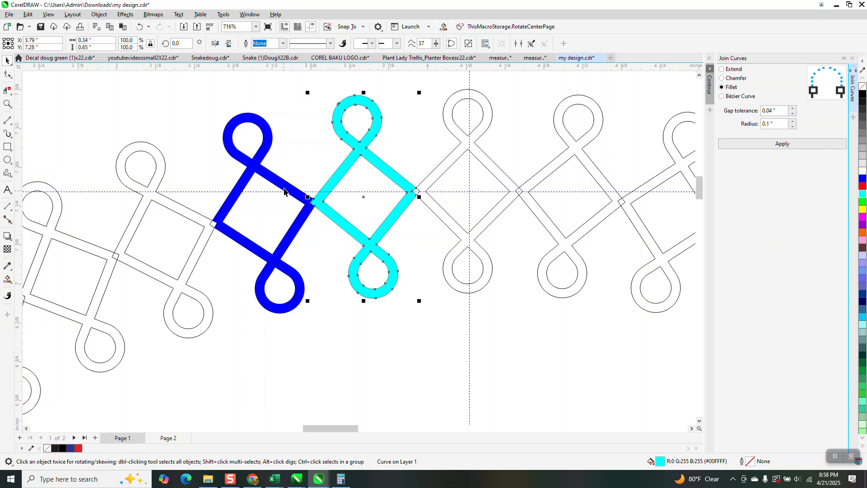
left_click(284, 192)
left_click(863, 94)
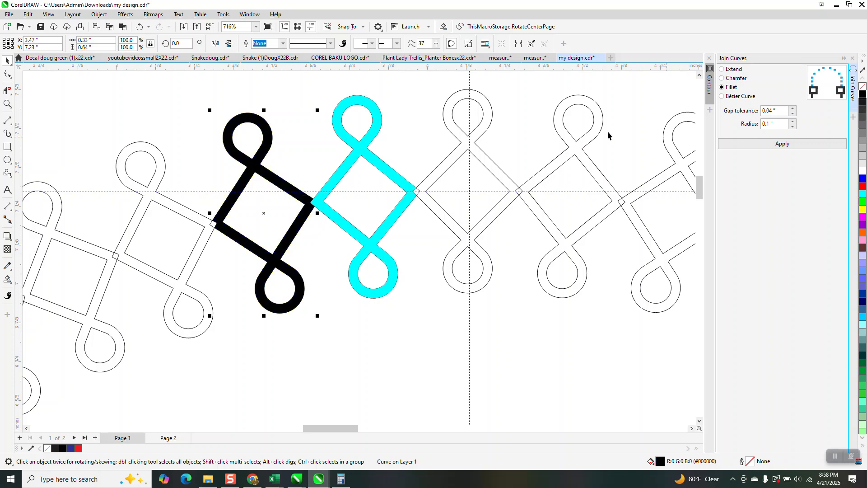
left_click(863, 86)
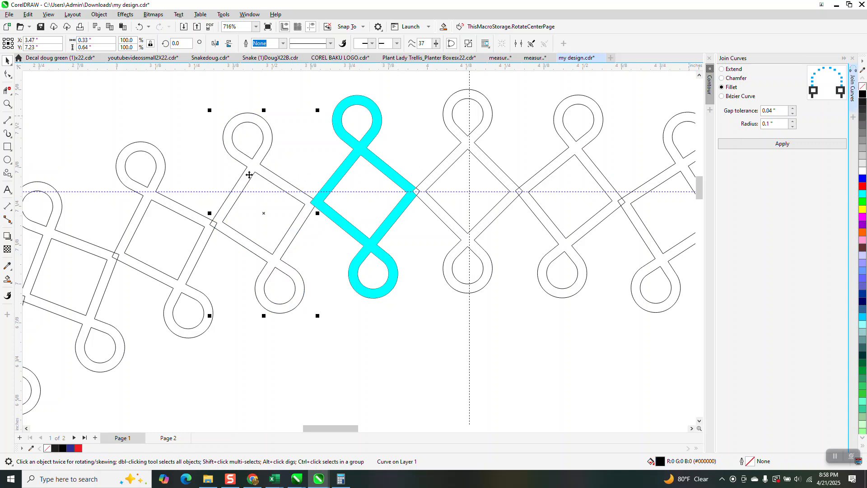
Fill the band of the neighbouring unfilled motif in blue again with Smart Fill.
left_click(8, 91)
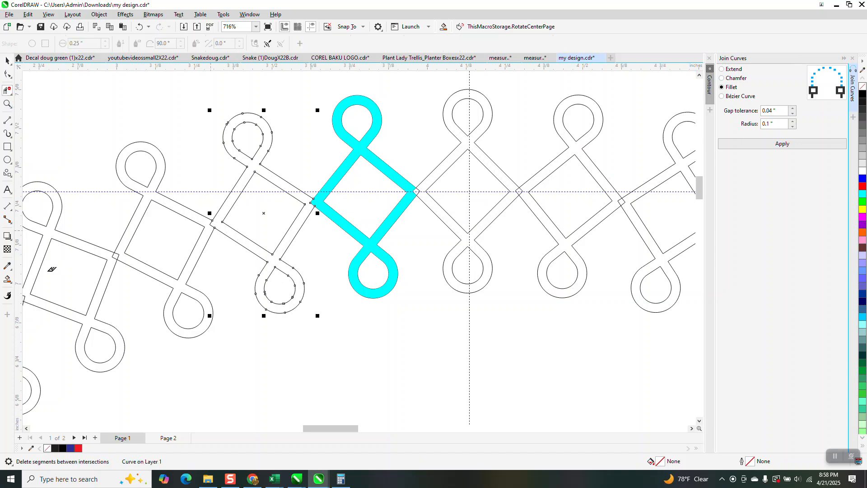
left_click(7, 279)
left_click(265, 166)
scroll(265, 167, "down", 4)
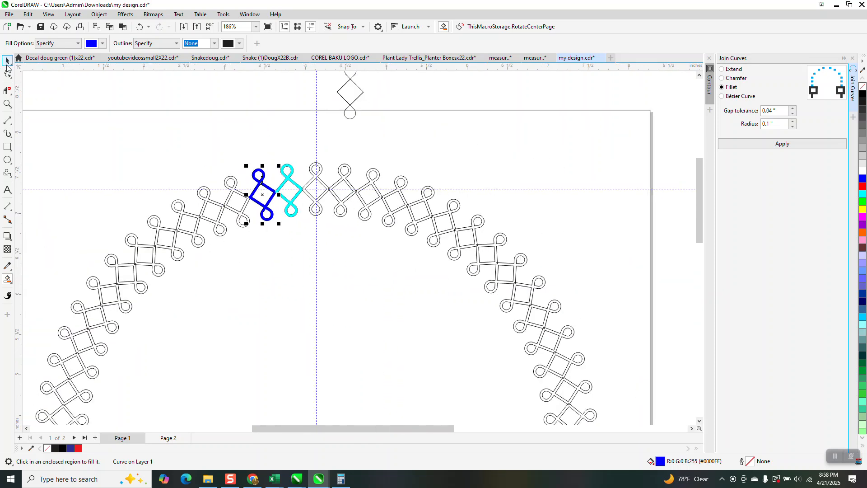
Set the nudge distance to 10 inches and nudge the cyan and blue band fills down off the ring.
key("space")
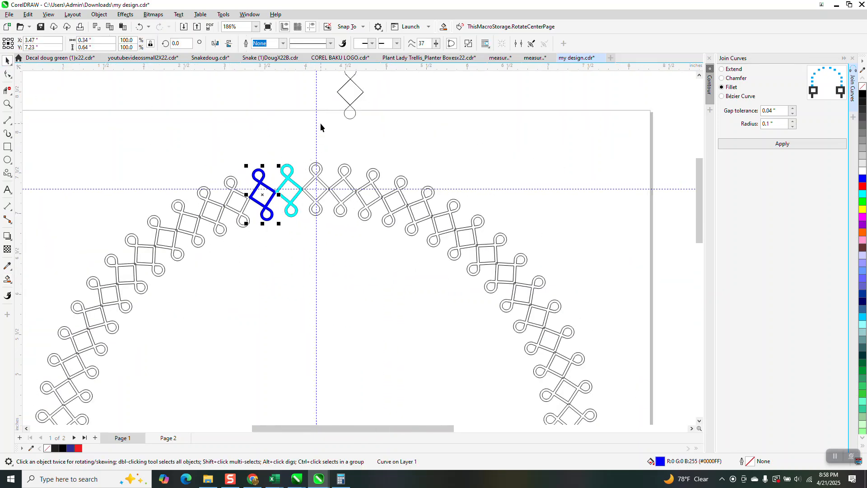
left_click(320, 123)
left_click_drag(318, 44, 276, 51)
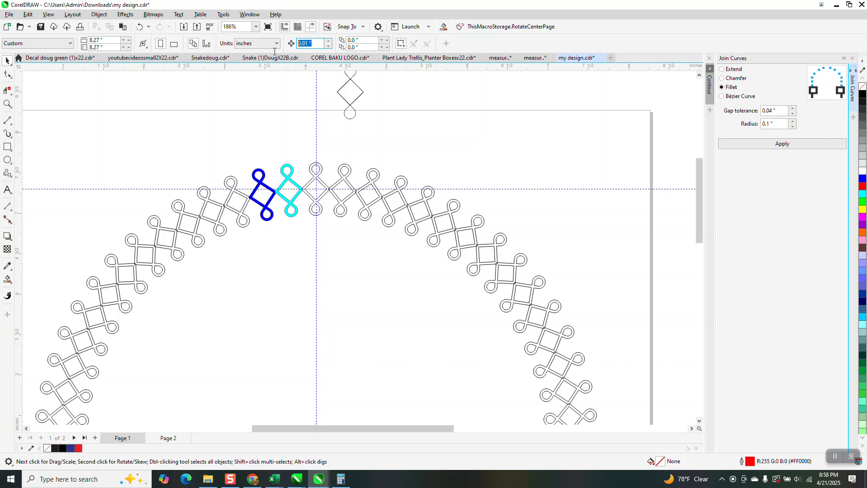
type("10")
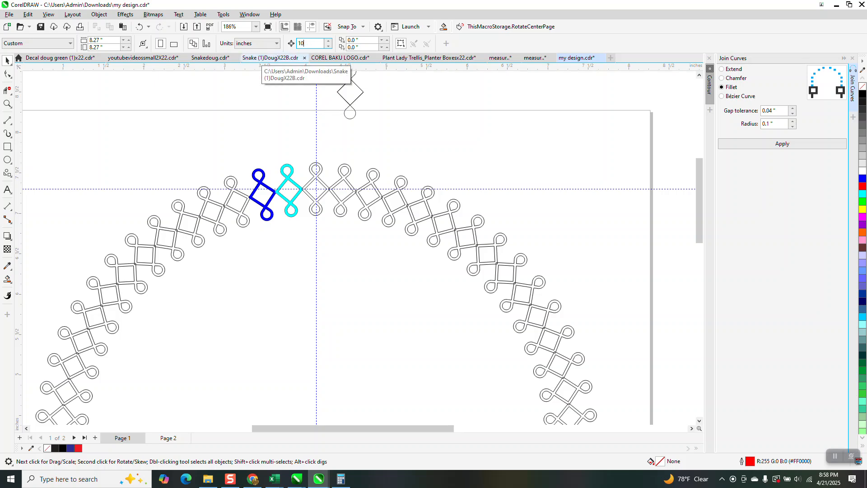
left_click(345, 182)
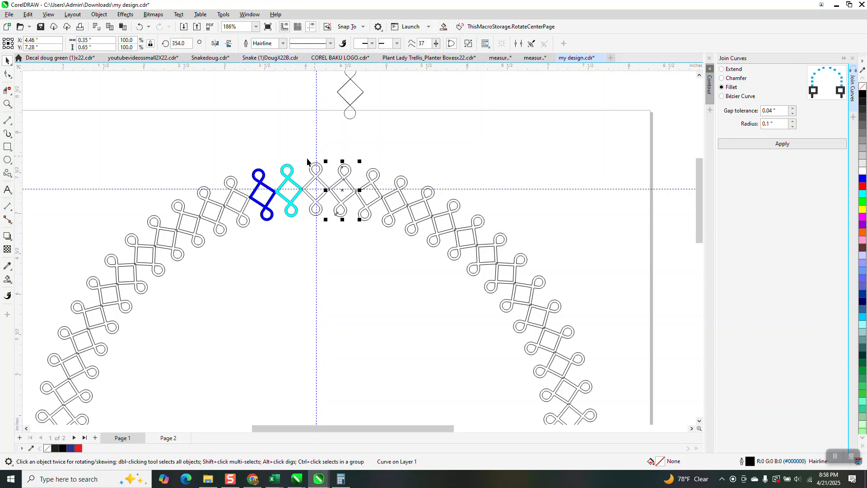
left_click(289, 169)
key("Down")
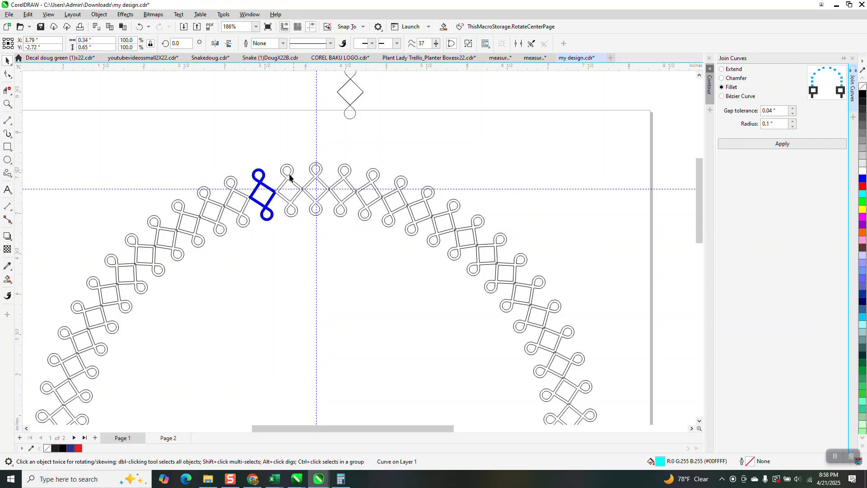
left_click(263, 180)
key("Down")
Select the outline ring together with the small motif above it and nudge them up off the page.
scroll(267, 183, "down", 4)
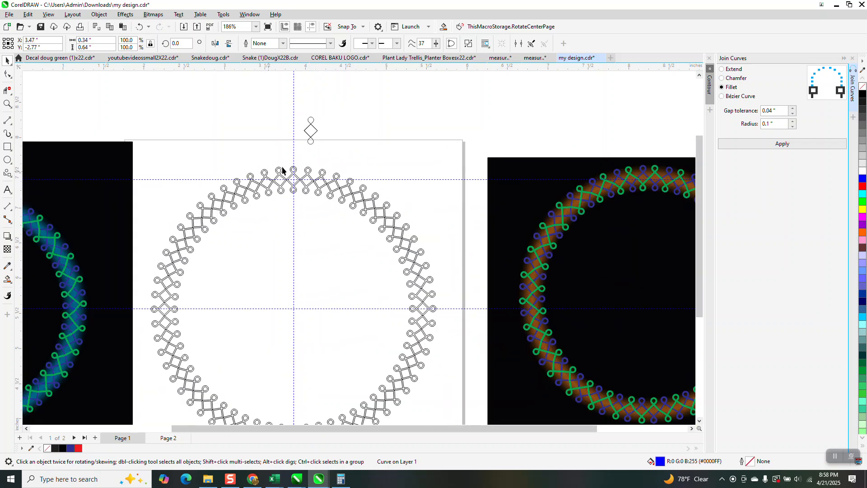
left_click_drag(192, 147, 397, 349)
key("Up")
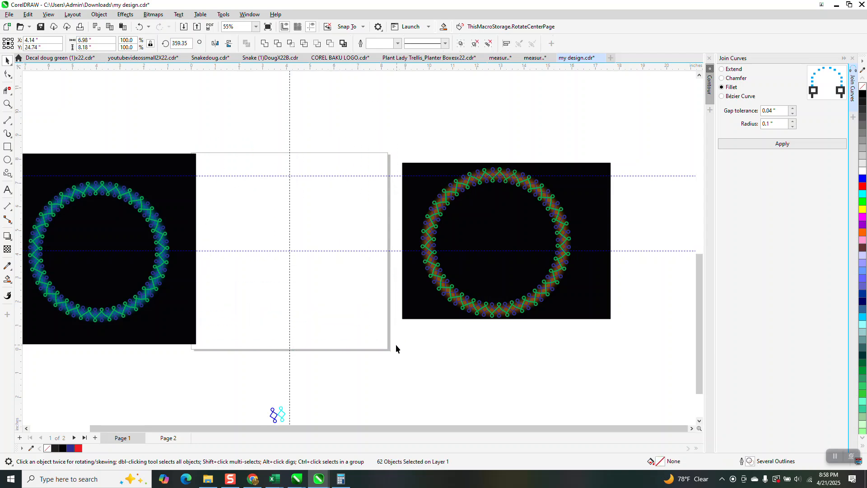
Select the blue and cyan band fills below the page and nudge them 10 inches up, back onto it.
scroll(345, 360, "down", 1)
left_click_drag(281, 378, 353, 417)
key("Up")
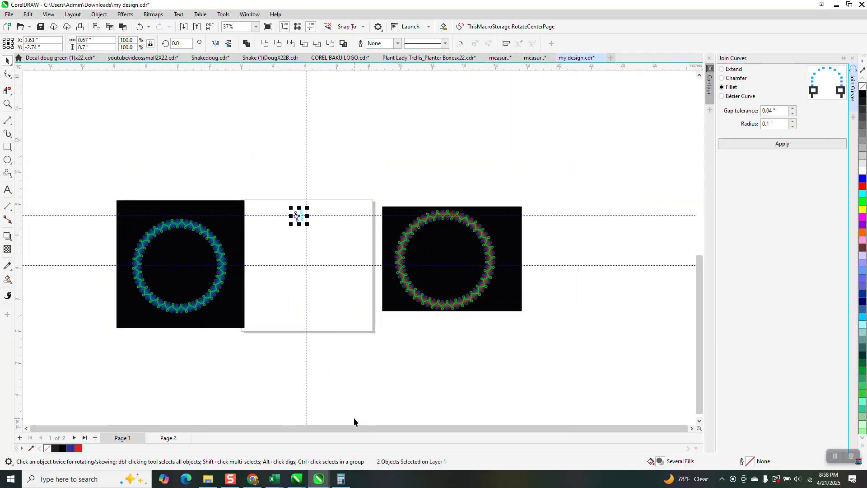
Group the blue and cyan filled motifs together.
left_click(7, 104)
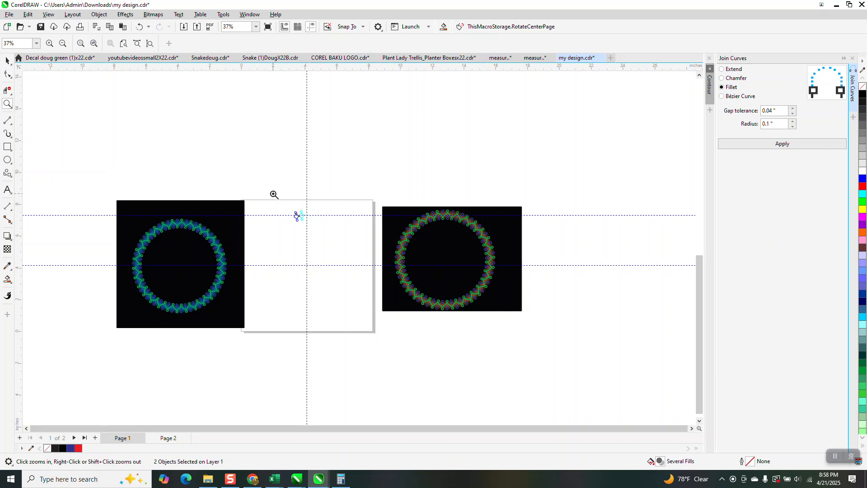
left_click_drag(273, 193, 344, 250)
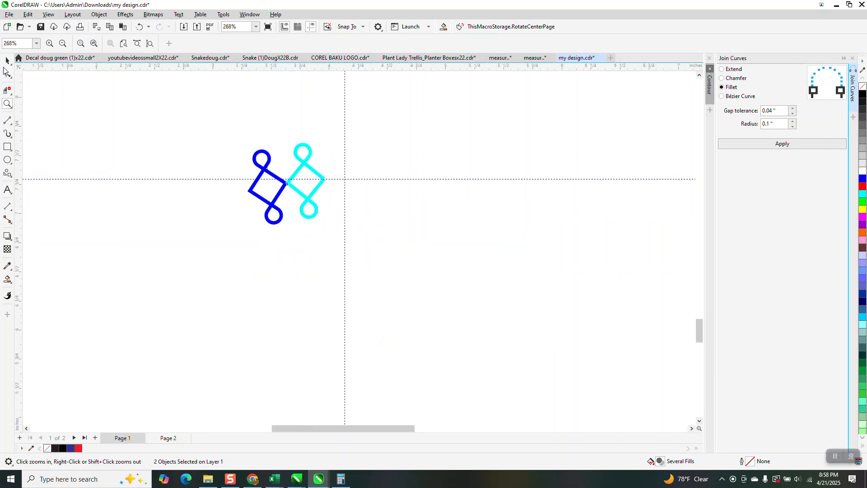
key("space")
left_click_drag(376, 248, 412, 268)
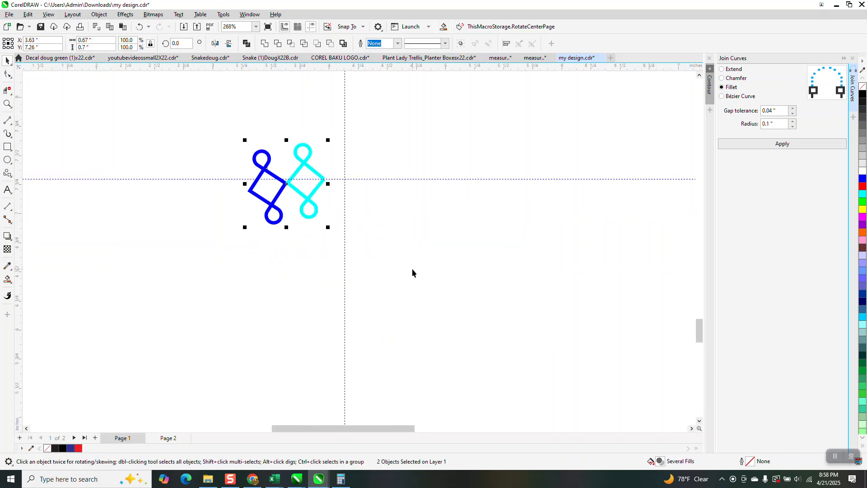
key("ctrl+g")
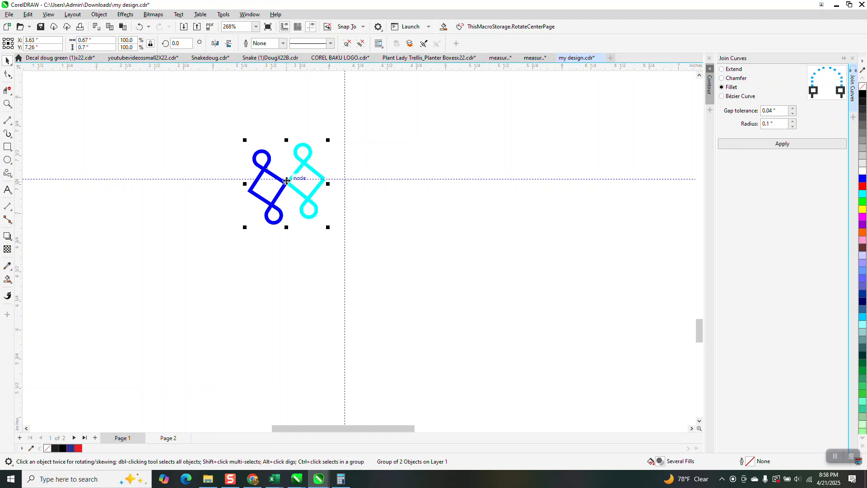
Move the upper horizontal guideline's rotation centre onto the crossing of the vertical and lower horizontal guidelines.
left_click(316, 180)
scroll(311, 231, "down", 1)
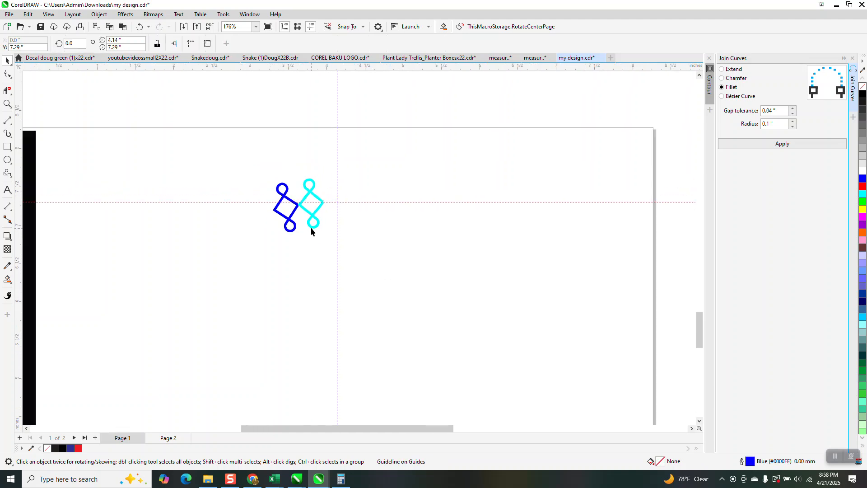
scroll(312, 232, "down", 1)
left_click(304, 212)
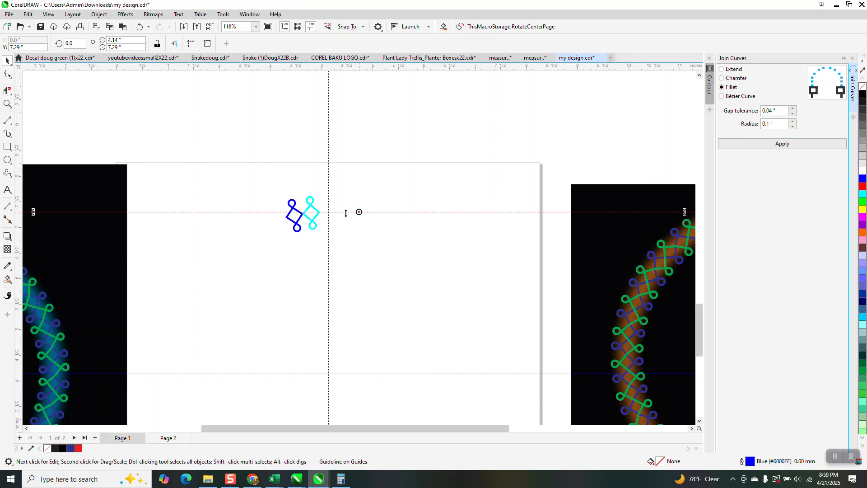
left_click_drag(358, 212, 329, 374)
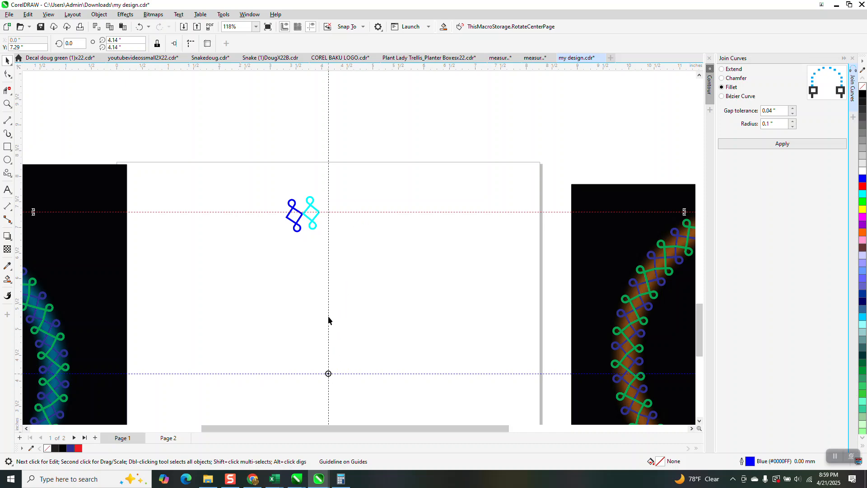
Create a copy of the grouped blue and cyan pair rotated 12 degrees about the crossing of the vertical and lower horizontal guidelines.
left_click(305, 216)
left_click(304, 216)
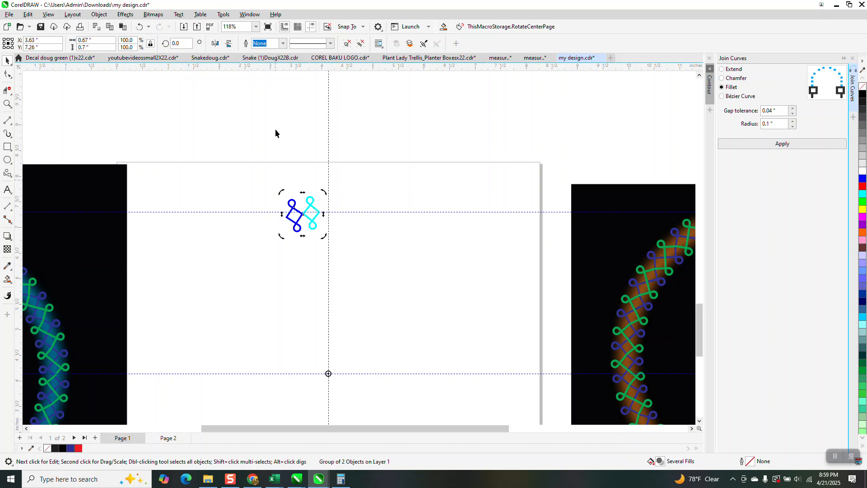
left_click_drag(184, 46, 157, 47)
type("12")
key("Return")
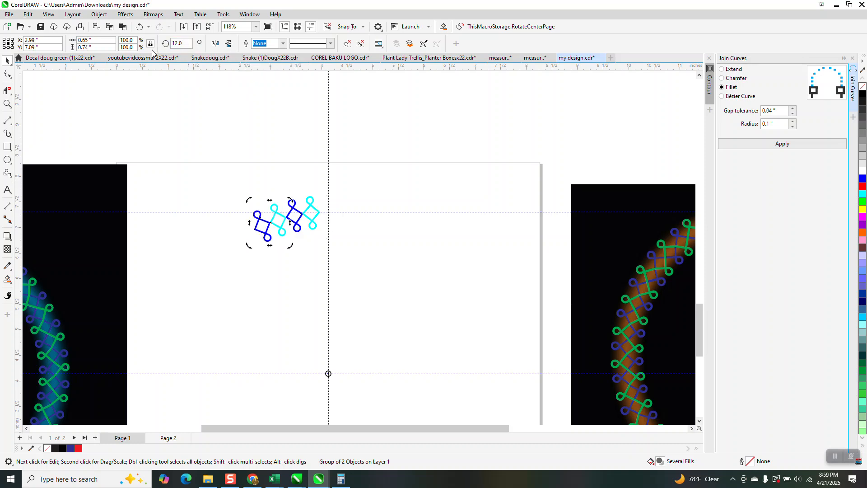
left_click_drag(190, 45, 144, 47)
type("124")
key("Return")
left_click_drag(267, 228, 235, 181)
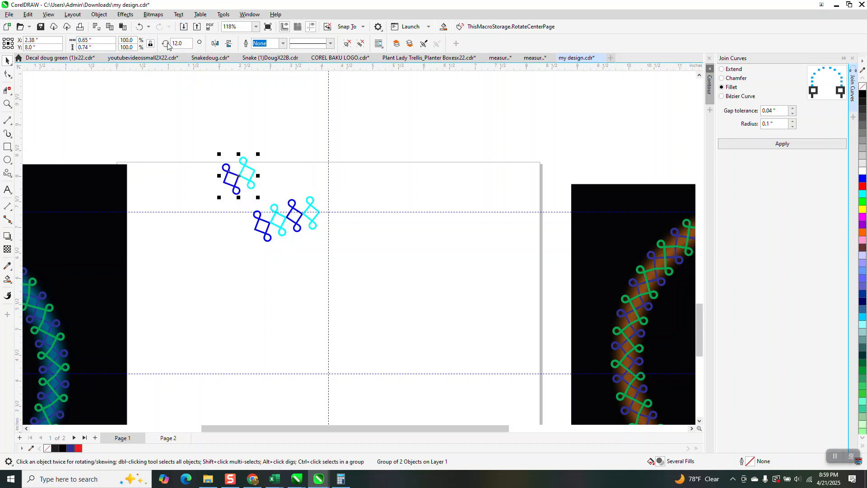
left_click(139, 27)
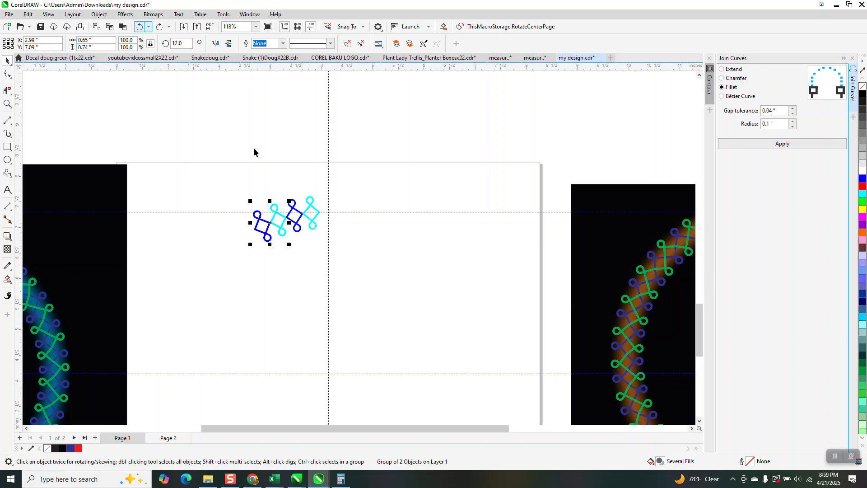
Add two more copies of the rotated pair about the same guideline crossing, at 24 and 36 degrees.
left_click(270, 224)
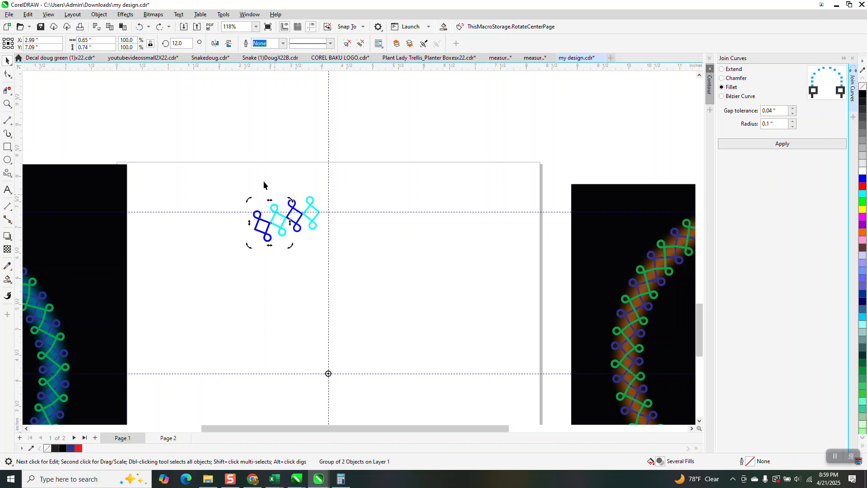
left_click(179, 43)
type("24")
key("Return")
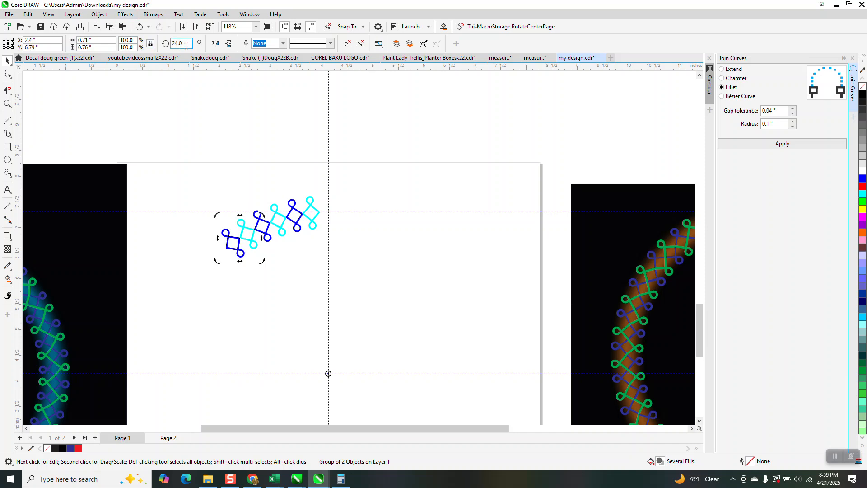
type("36")
key("Return")
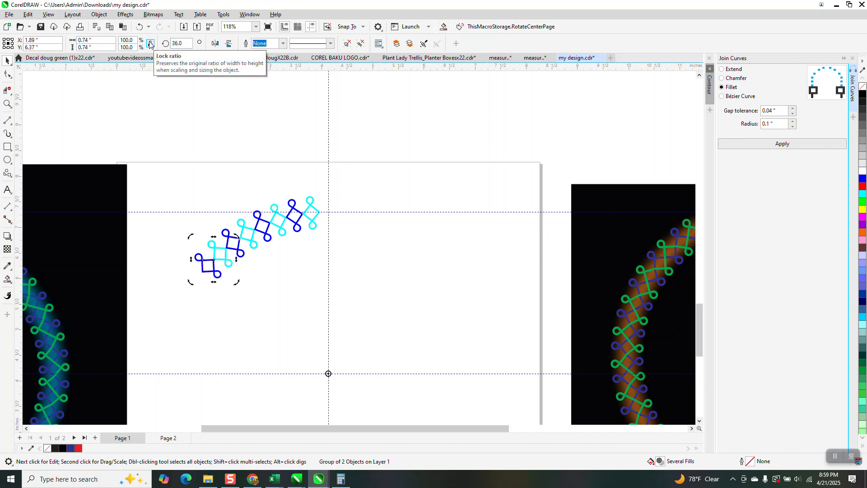
Repeat the rotated duplication of the pair around the guideline crossing until the motifs form a full ring.
key("ctrl+r")
key("ctrl+r")
key("ctrl+r")
key("ctrl+r")
key("ctrl+r")
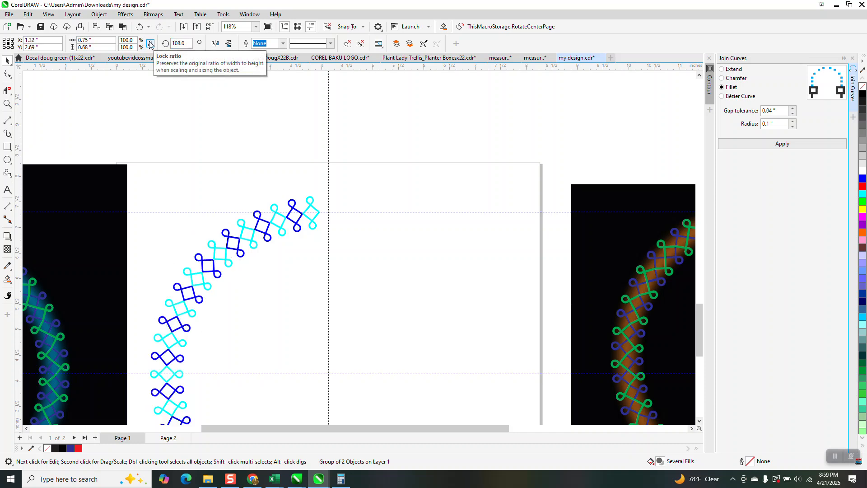
key("ctrl+r")
key("ctrl+r")
key("ctrl+r")
key("ctrl+r")
key("ctrl+r")
key("ctrl+r")
key("ctrl+r")
key("ctrl+r")
key("ctrl+r")
key("ctrl+r")
key("ctrl+r")
key("ctrl+r")
key("ctrl+r")
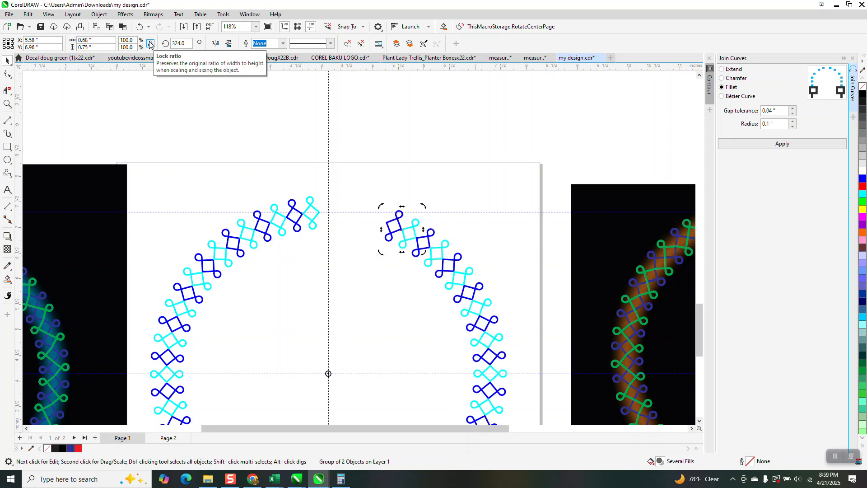
Move the black-backed blue and green ring design beside the page further away, up and clear of the new ring.
left_click(7, 103)
left_click_drag(300, 197, 339, 225)
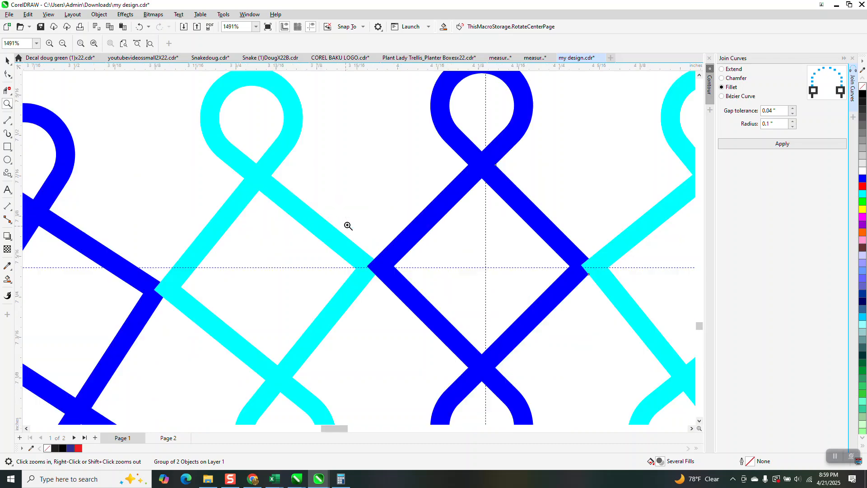
scroll(351, 219, "down", 3)
scroll(354, 212, "down", 4)
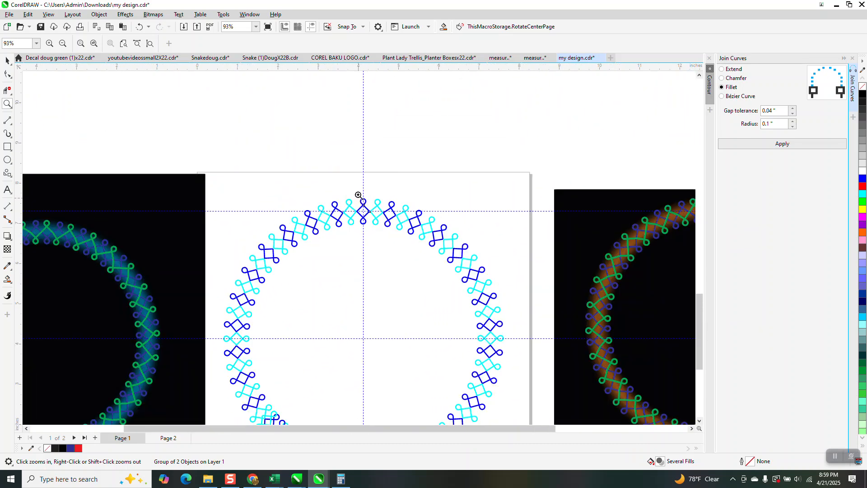
scroll(359, 199, "down", 1)
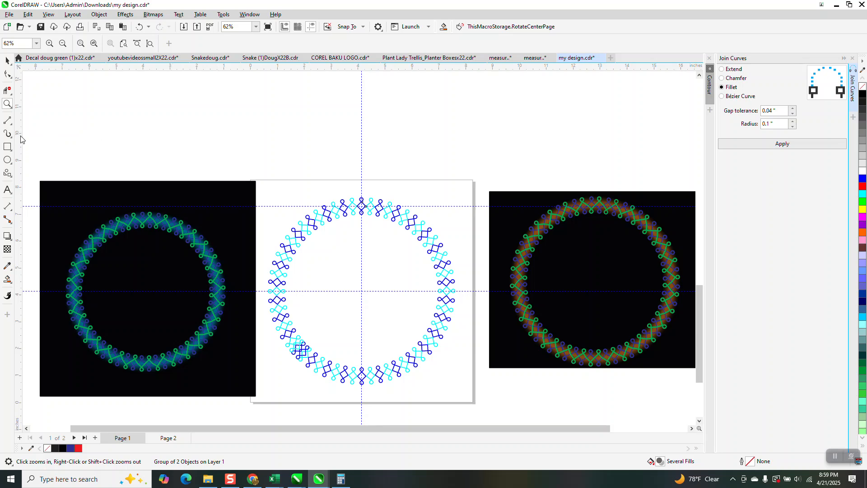
left_click(7, 61)
left_click_drag(216, 212, 99, 136)
Draw a rectangle about 7.5 by 7.6 inches around the whole motif ring and fill it with black.
left_click(7, 147)
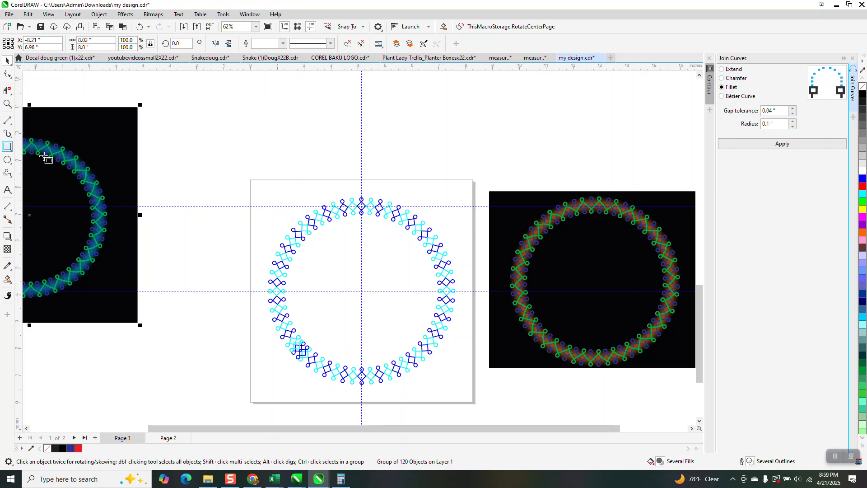
left_click_drag(265, 190, 466, 395)
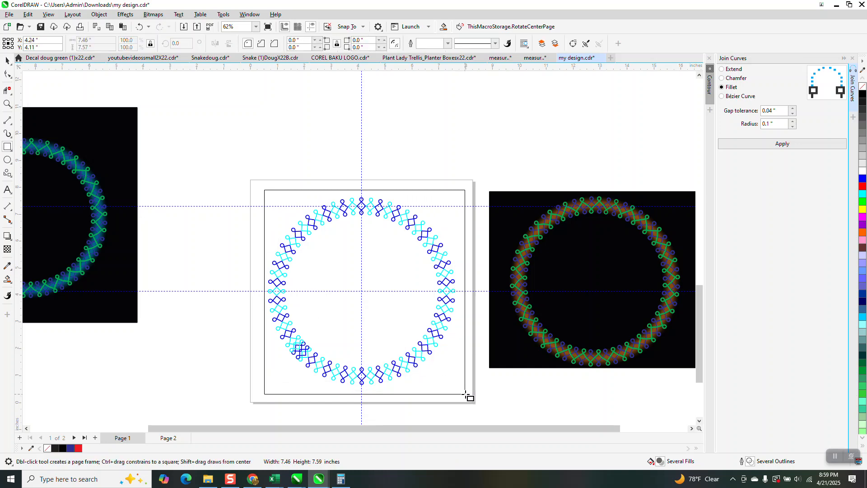
left_click(862, 94)
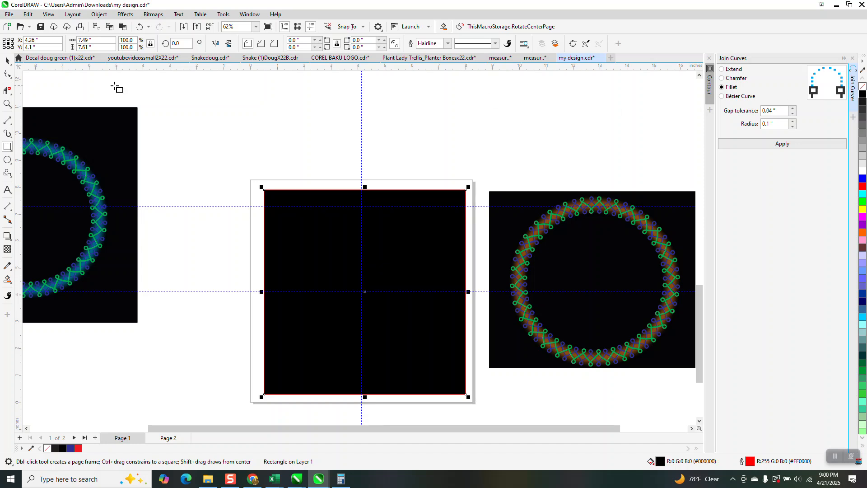
Send the black rectangle to the back of the page, behind the motif ring.
left_click(98, 15)
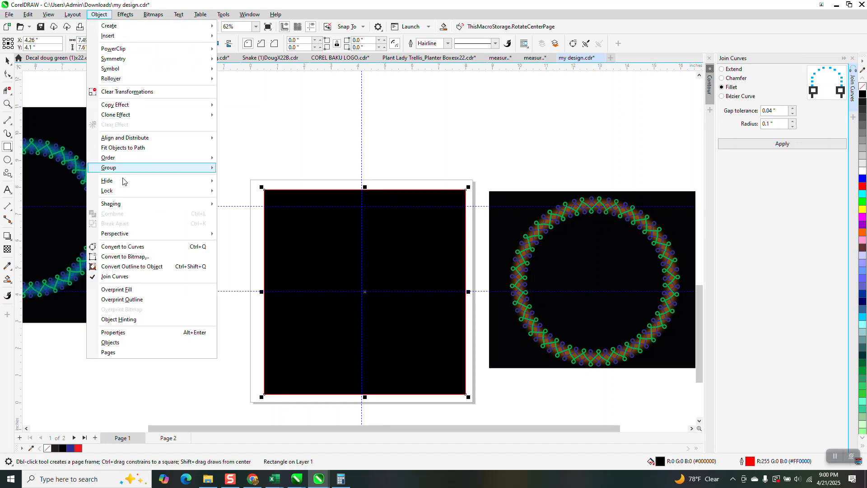
mouse_move(119, 159)
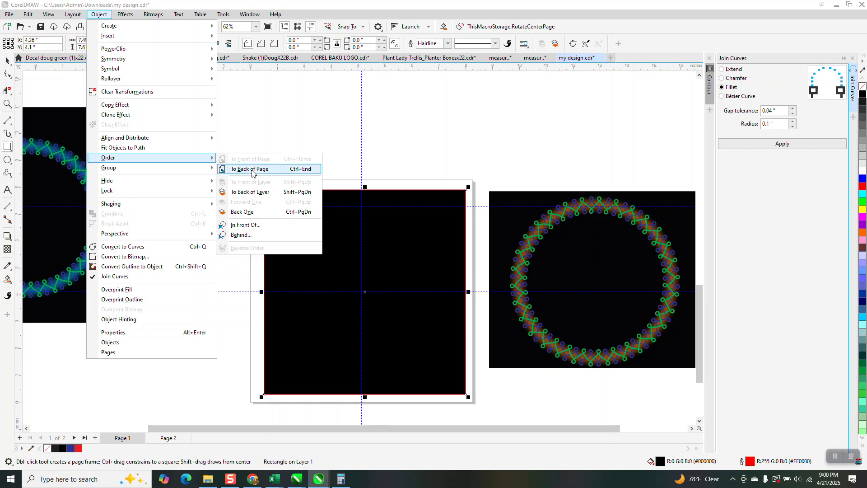
left_click(245, 169)
Examine the joins between the blue and cyan motifs along the upper part of the ring on the black background.
left_click(5, 104)
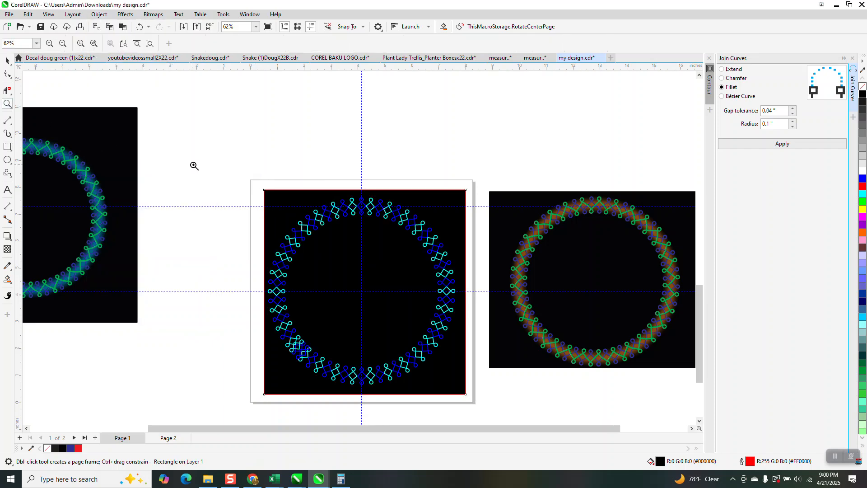
left_click_drag(329, 201, 396, 231)
scroll(405, 255, "down", 1)
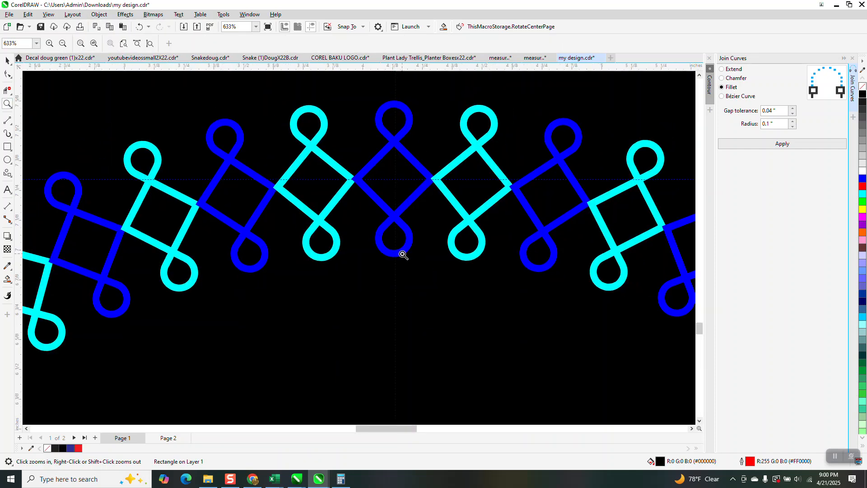
scroll(401, 256, "down", 8)
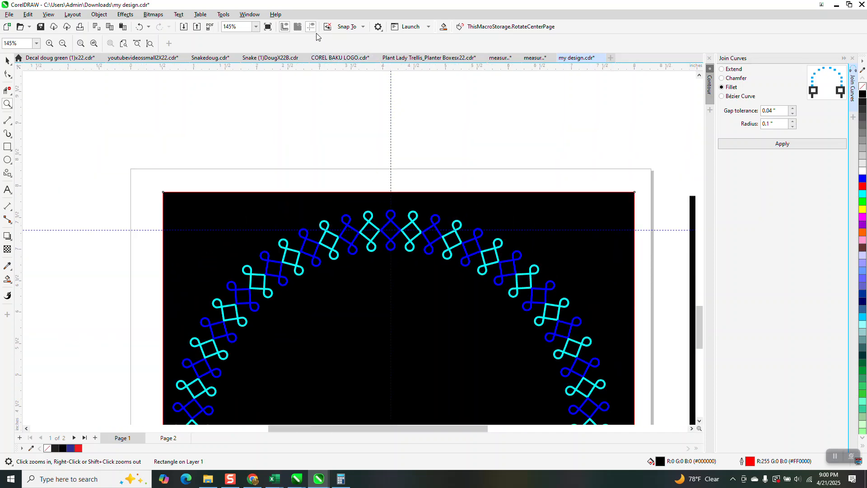
scroll(339, 97, "down", 2)
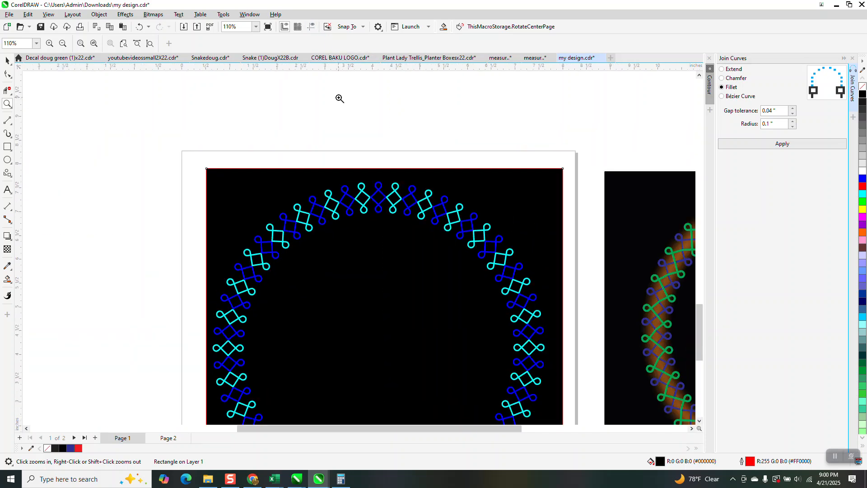